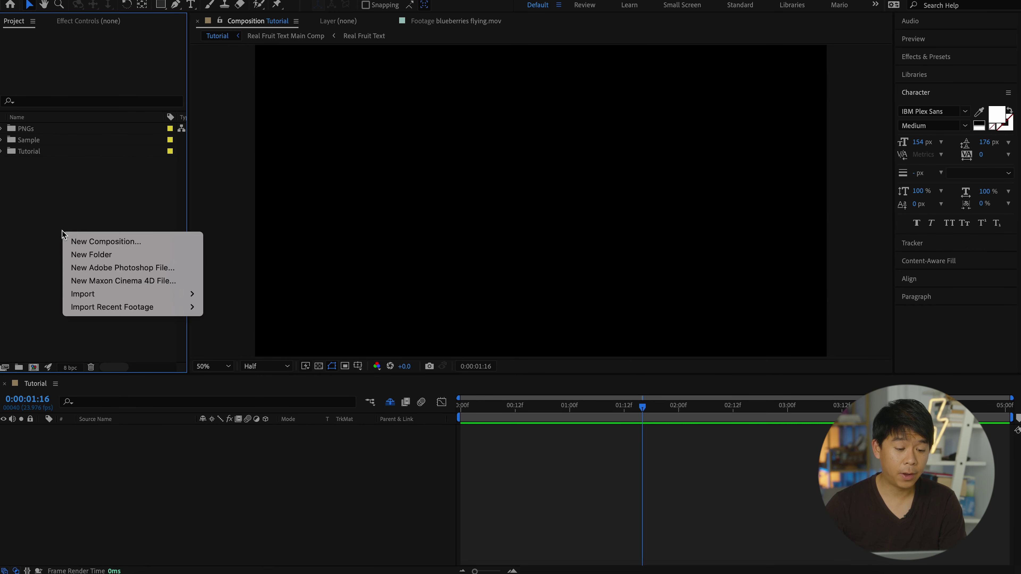
Step: Create a 3840×2160 composition called 'Tutorial' from the UHD 4K 23.976 preset
click(86, 243)
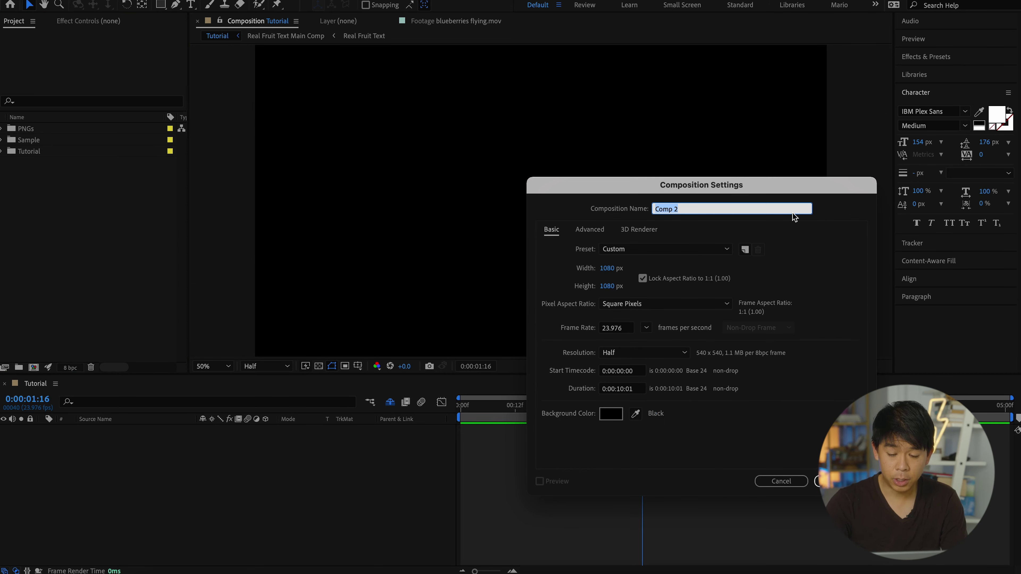
text(Tutorial)
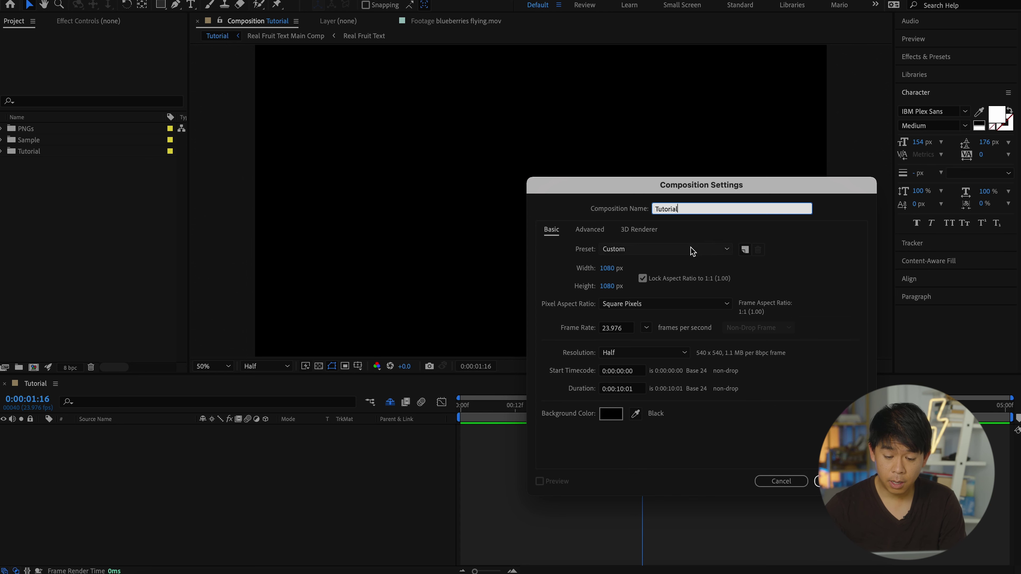
click(694, 249)
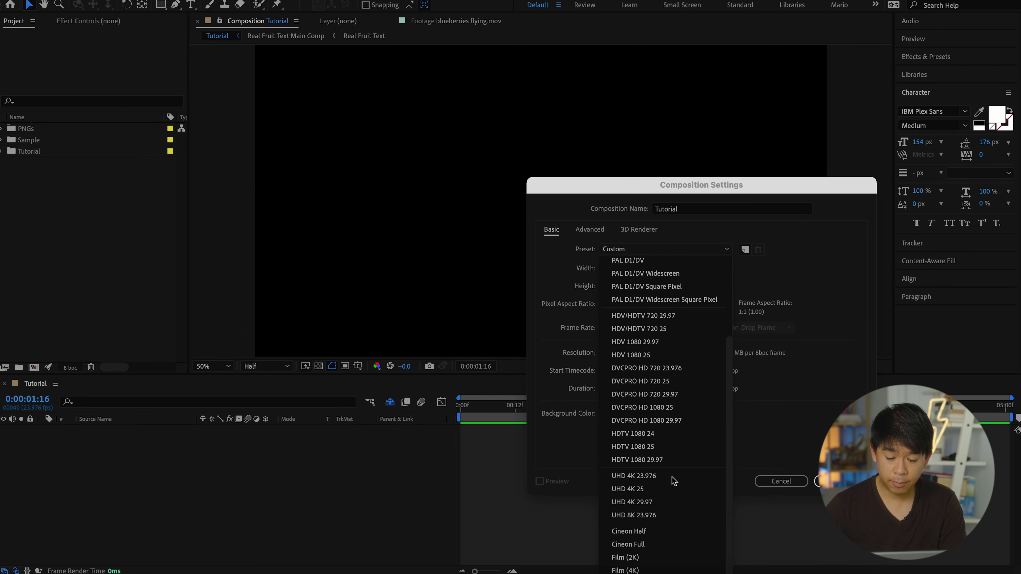
click(649, 476)
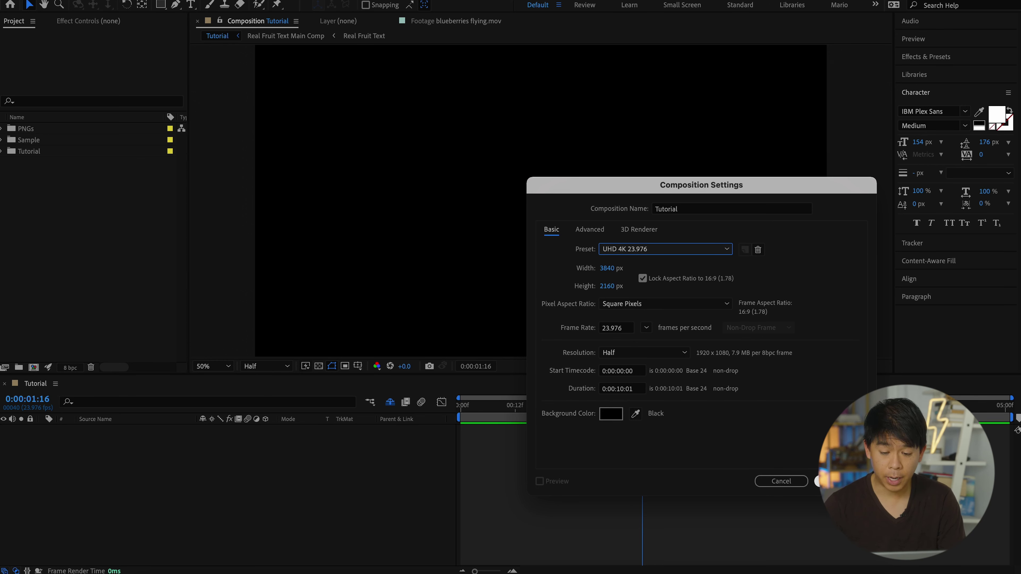
key(Return)
Step: Preview the blueberry and AHA can PNGs from the PNGs folder, then drag the can into Tutorial
click(2, 130)
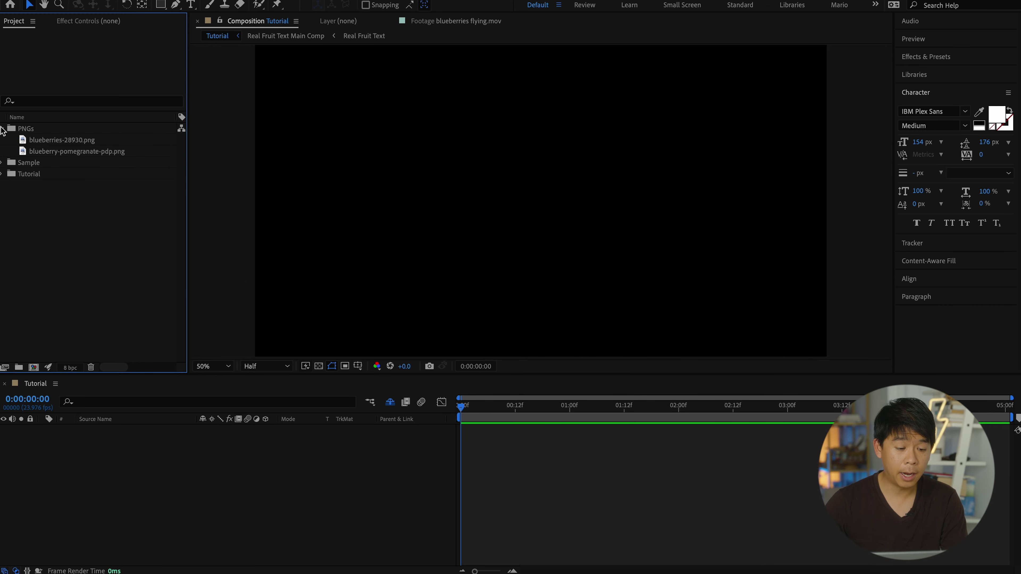
double_click(23, 139)
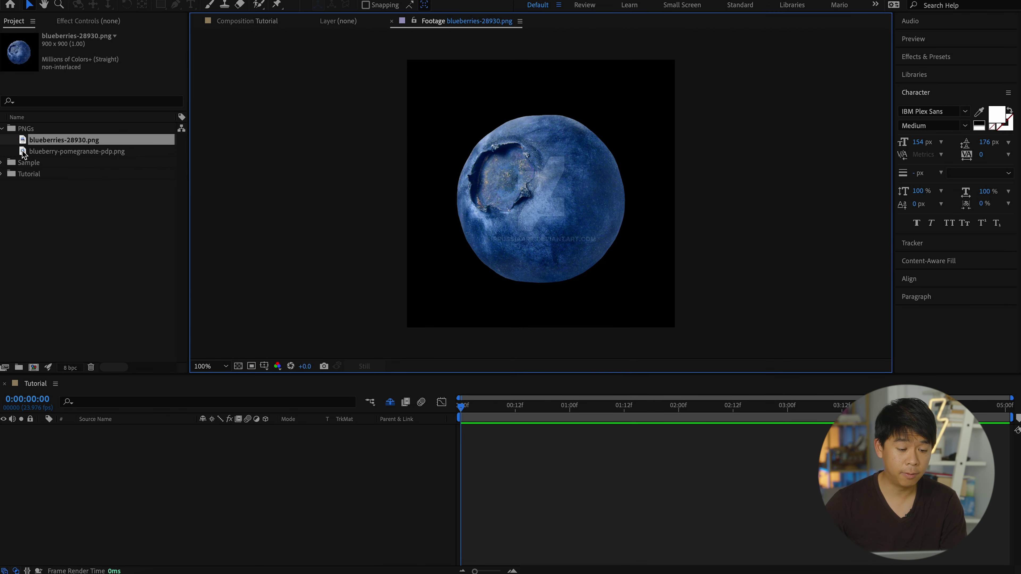
double_click(24, 152)
click(12, 140)
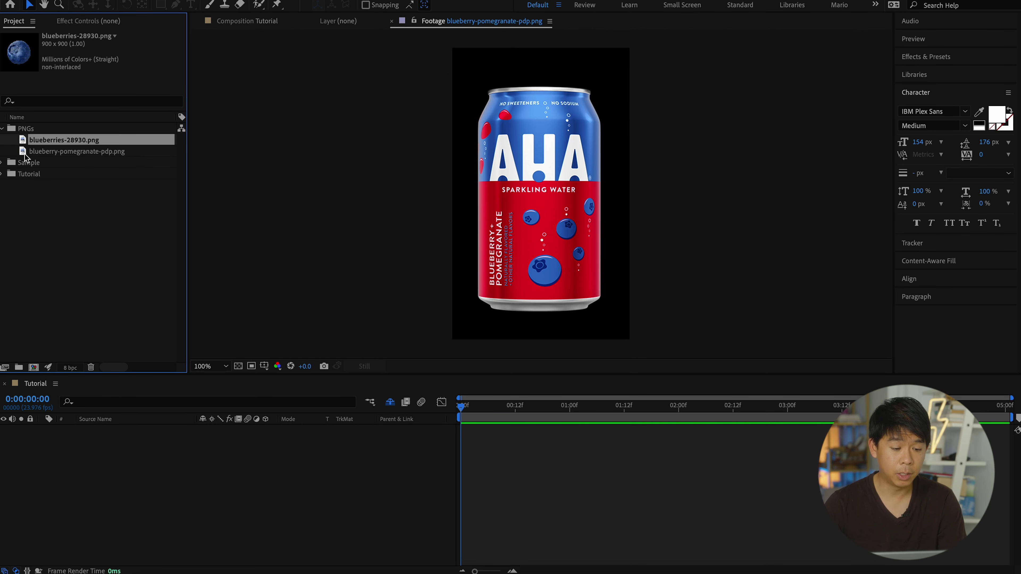
drag(25, 154, 110, 434)
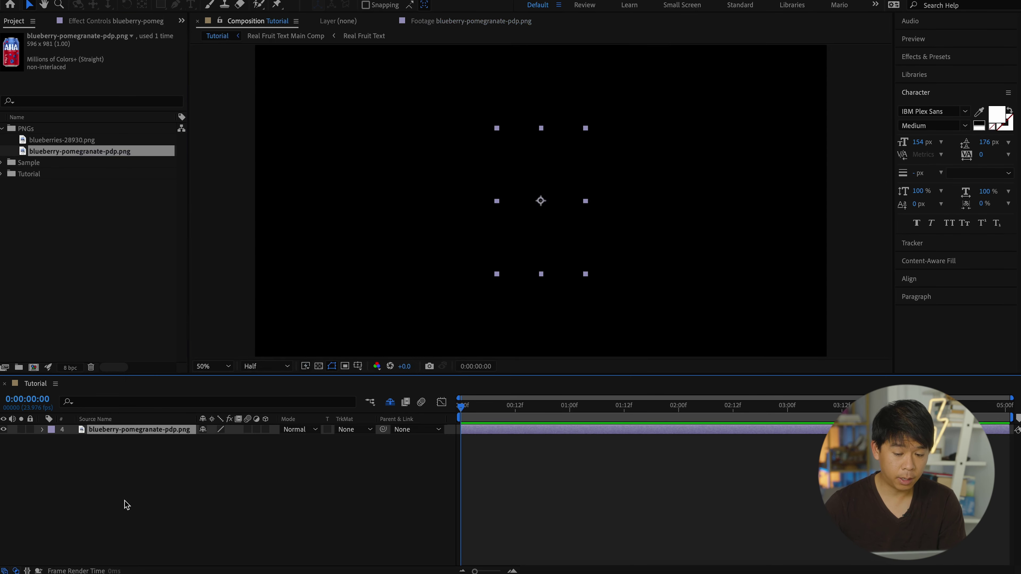
Step: Scale the AHA can layer up to 118%
key(comma)
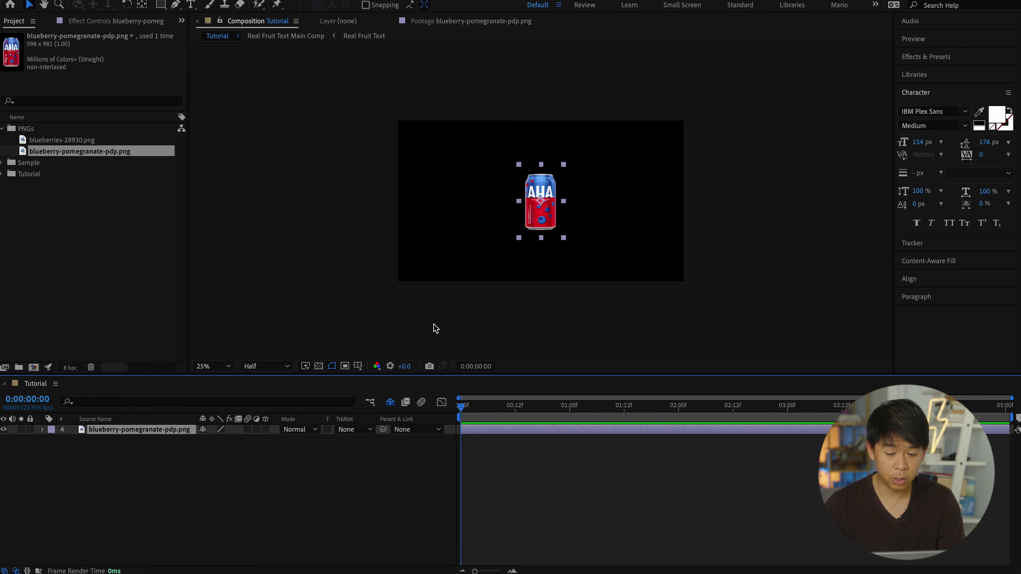
key(period)
key(s)
drag(219, 440, 231, 438)
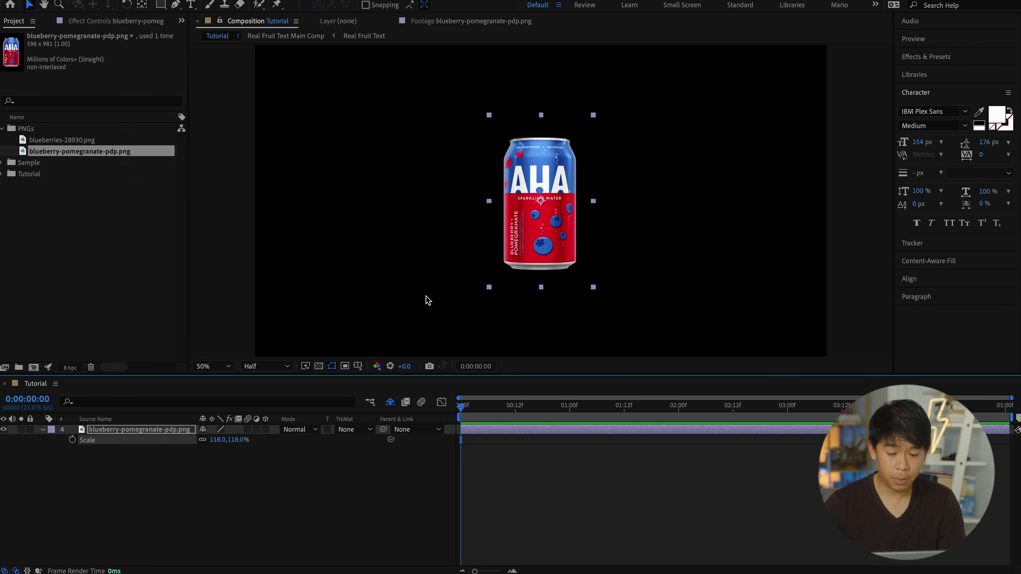
Step: At 50% view zoom, move the can's anchor point down to its bottom with the Pan Behind tool
key(comma)
key(period)
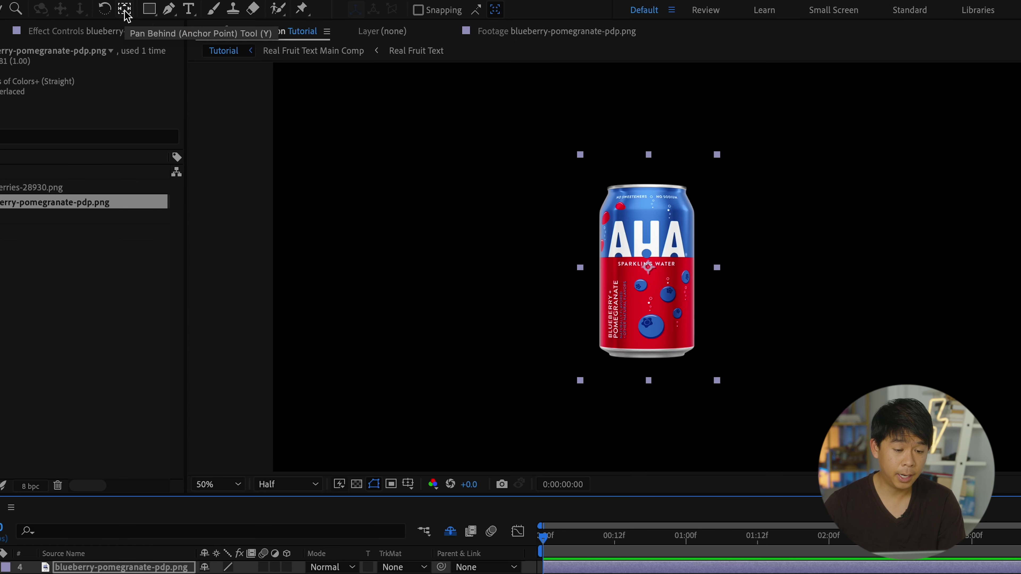
click(126, 11)
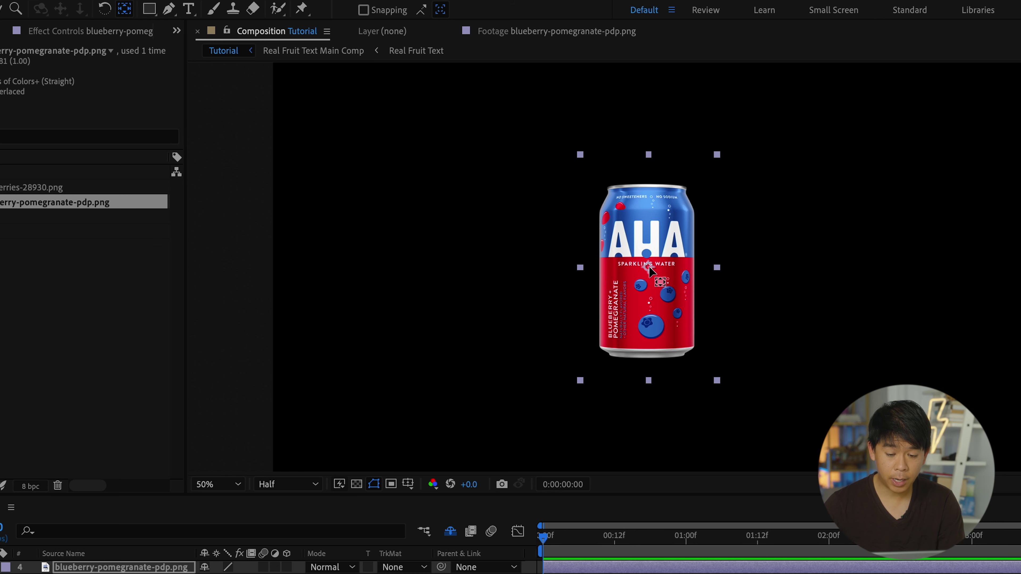
drag(649, 266, 646, 352)
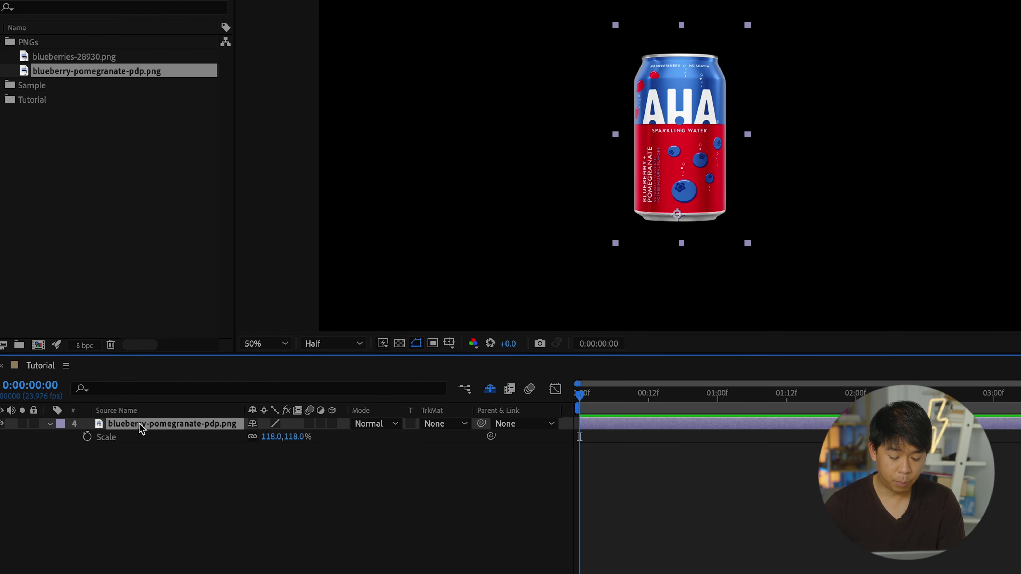
Step: Start Rotation keyframes on the can with 0° at the first frame
key(r)
click(149, 441)
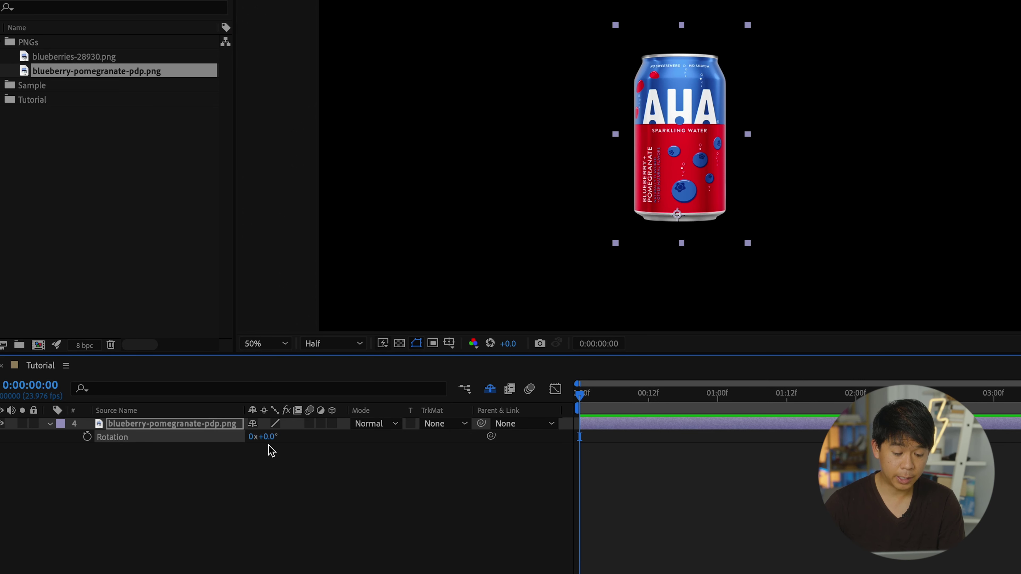
key(Page_Down)
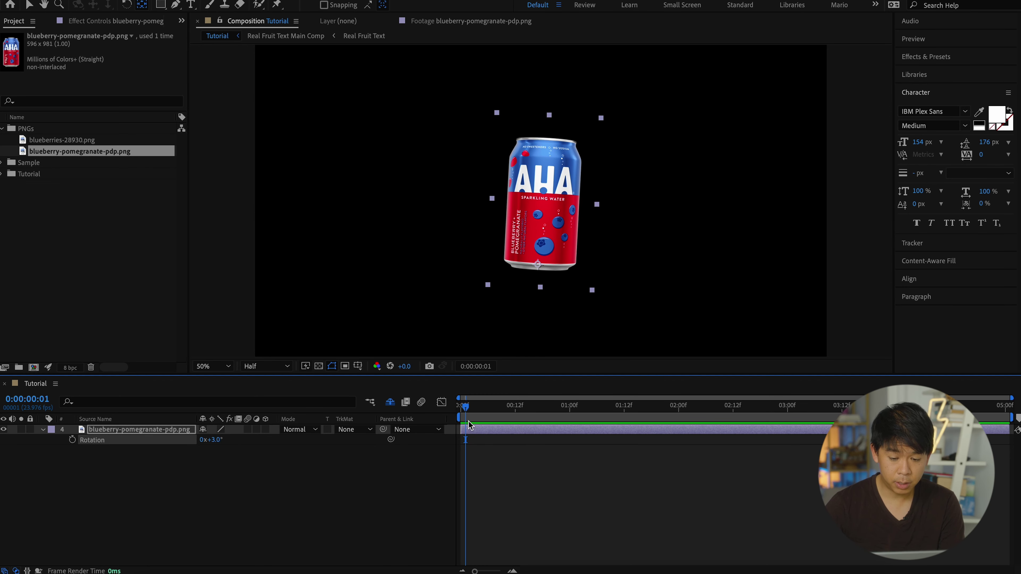
click(72, 439)
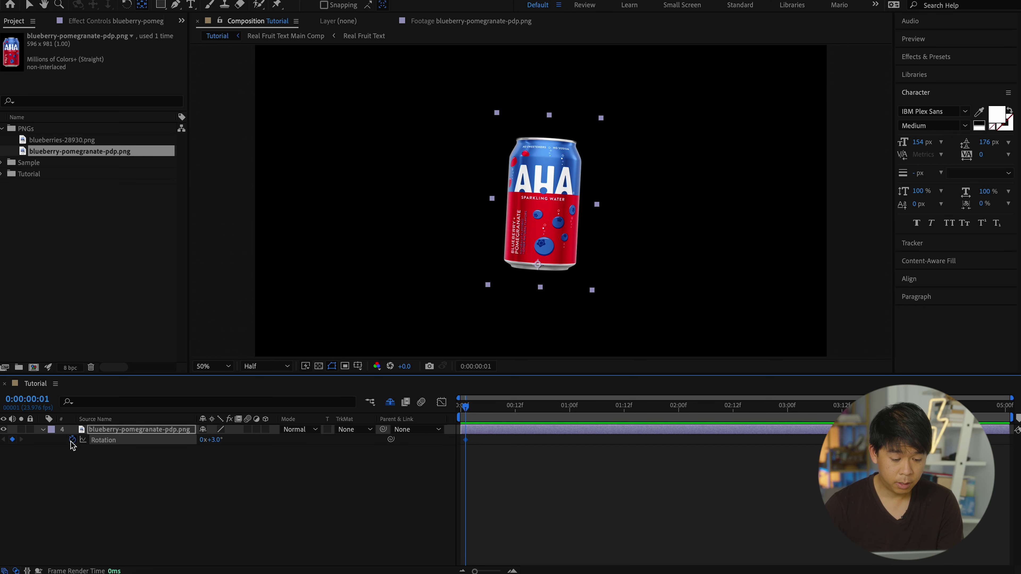
drag(467, 406, 442, 406)
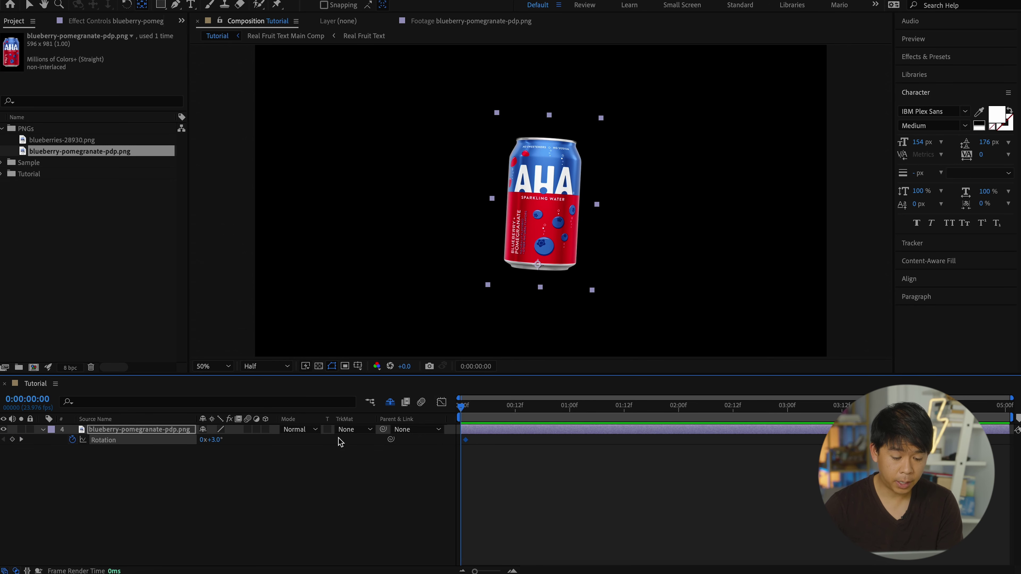
click(213, 441)
text(0)
key(Return)
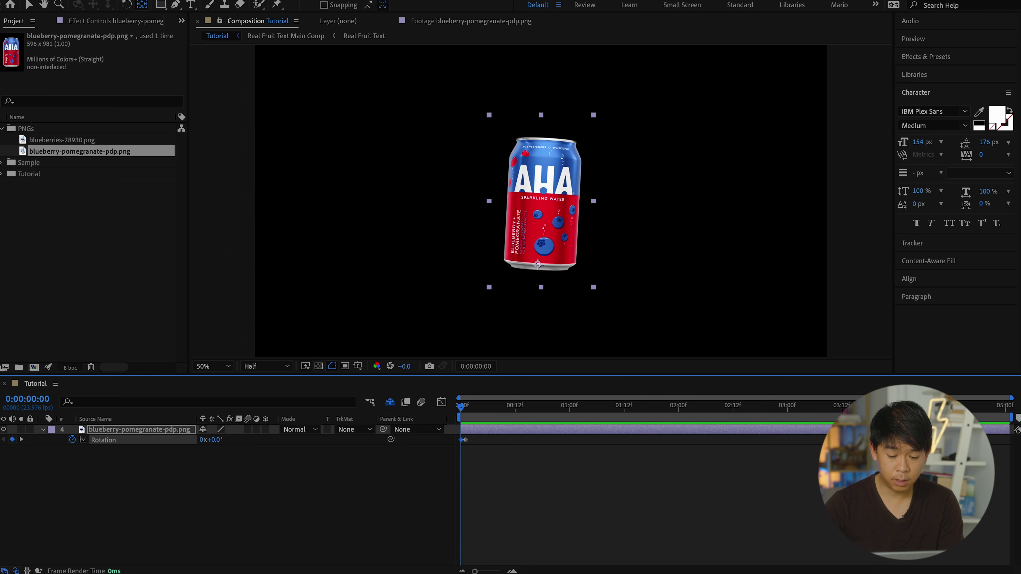
Step: Keyframe the can's rotation to -1° at frame 3 and back to 0° at frame 5
scroll(541, 458, up, 5)
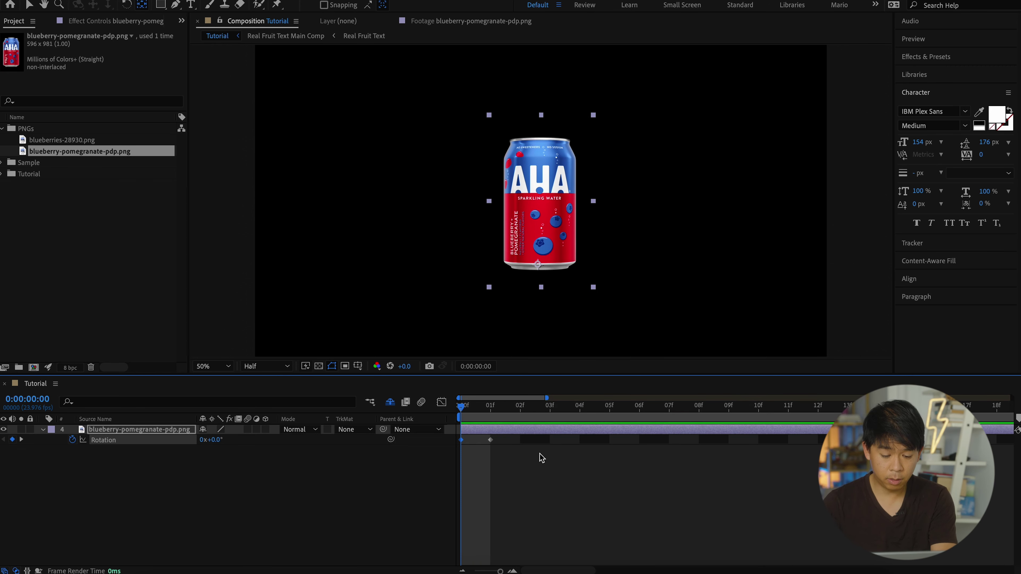
click(564, 416)
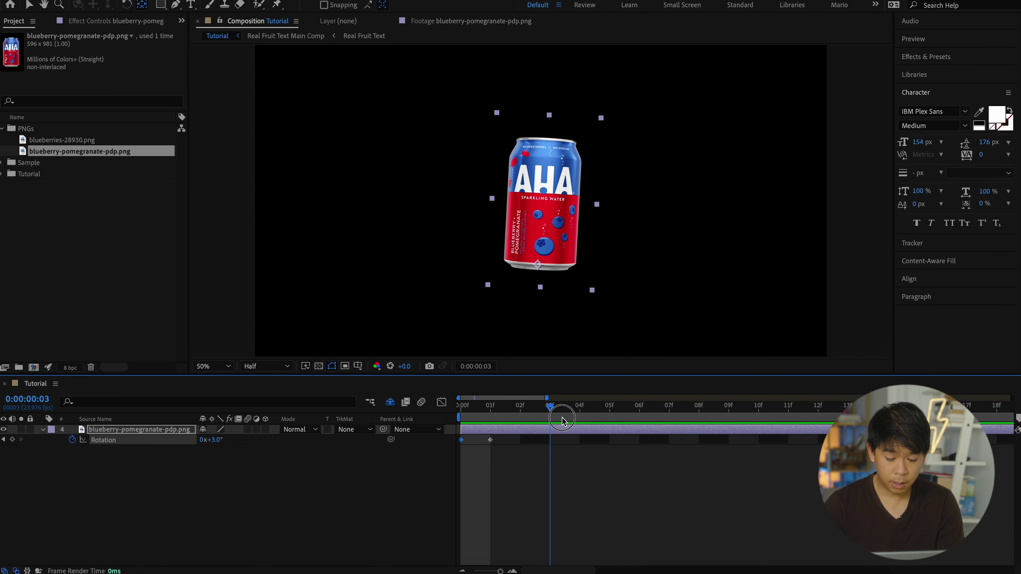
drag(217, 440, 212, 441)
click(212, 440)
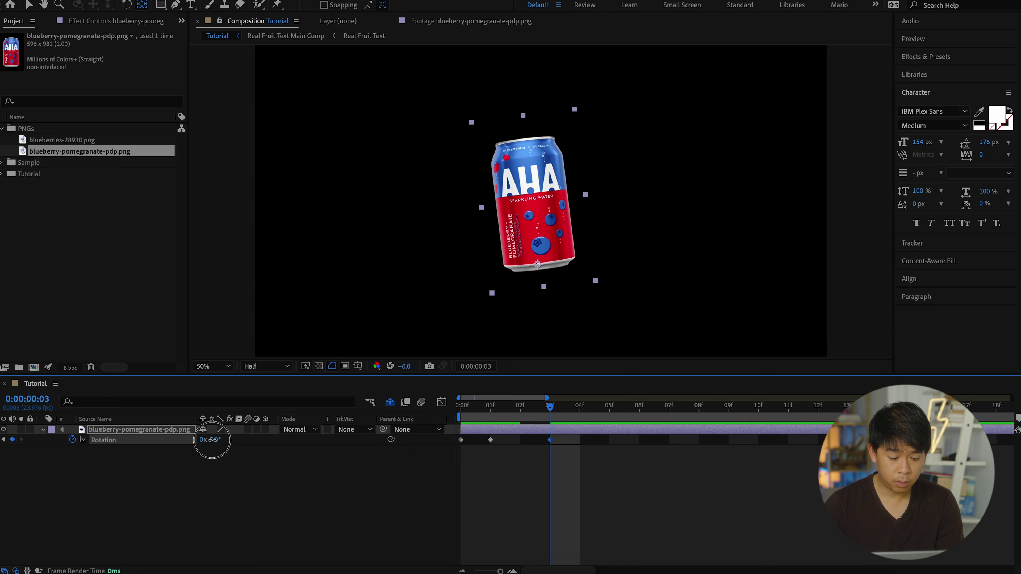
text(-1)
key(Return)
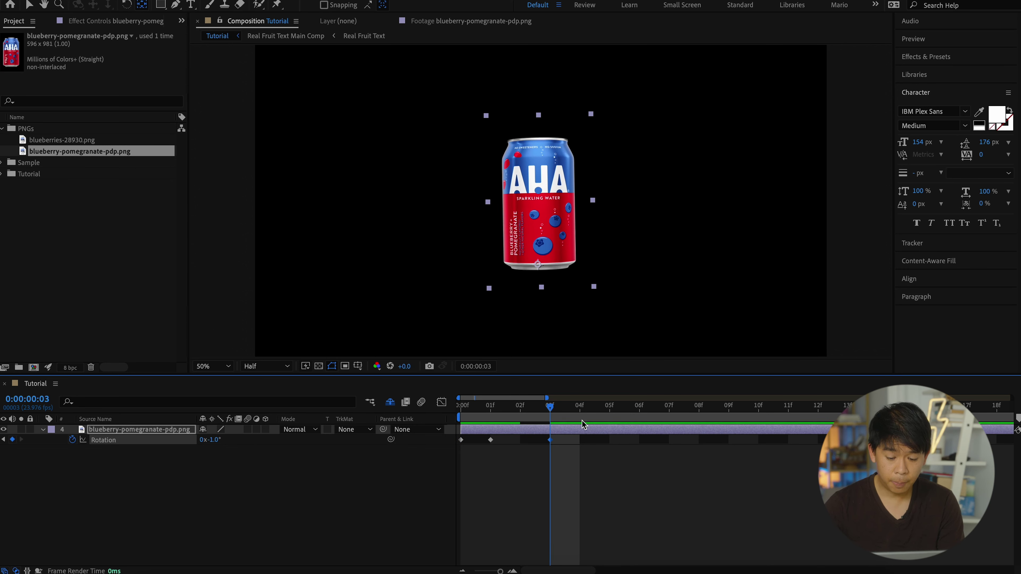
drag(580, 406, 605, 410)
click(213, 440)
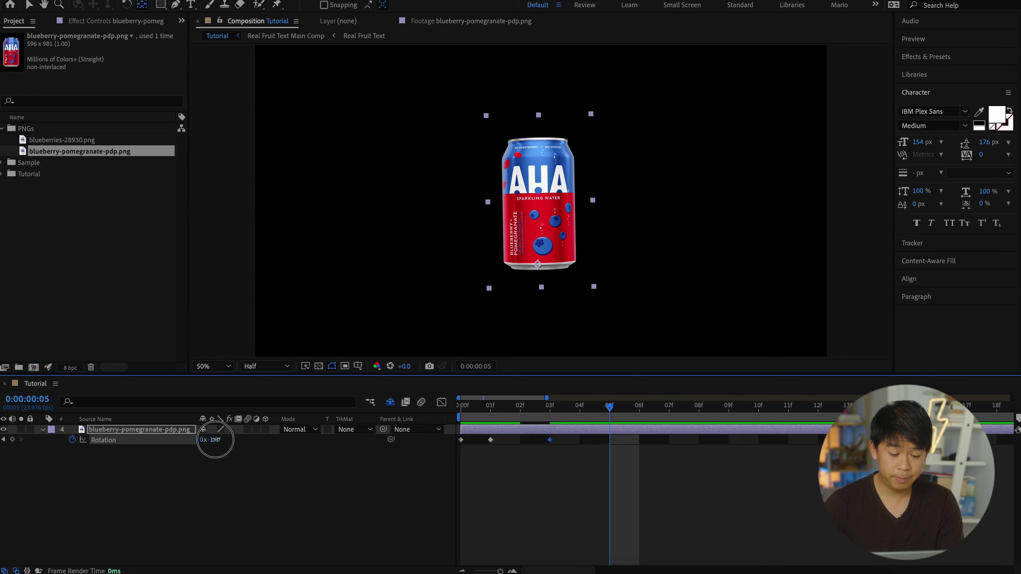
text(0)
key(Return)
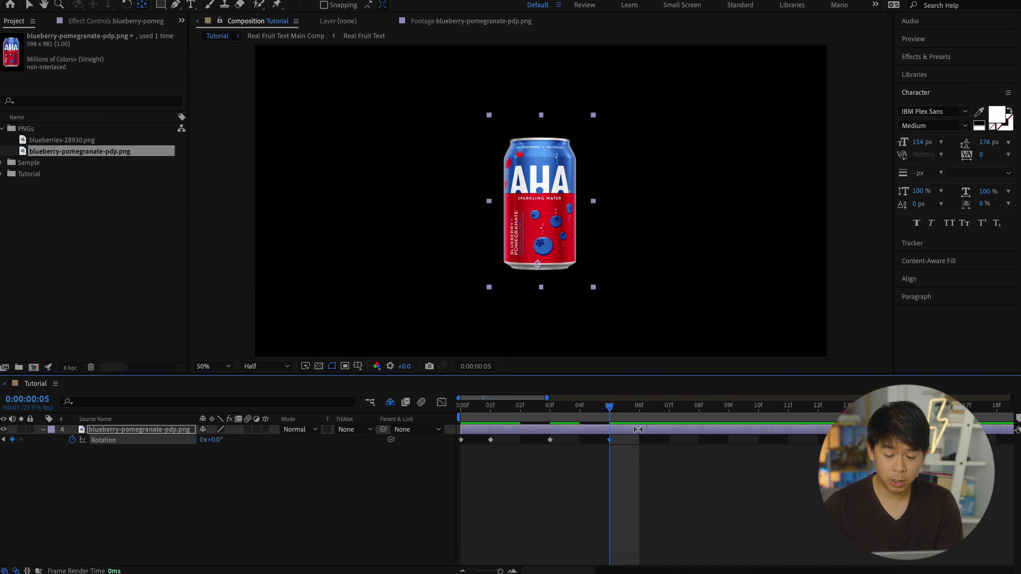
click(669, 405)
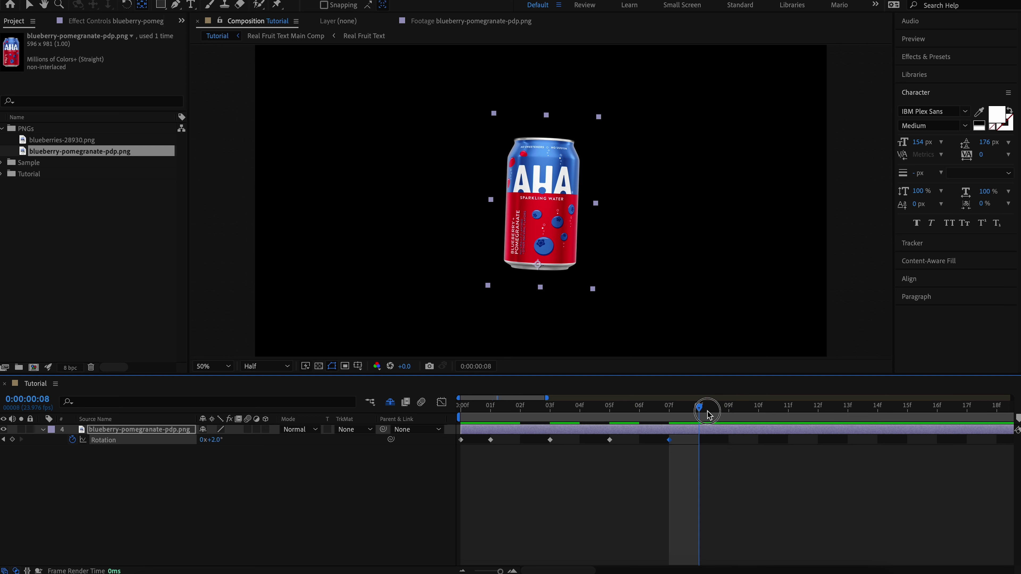
drag(707, 410, 663, 418)
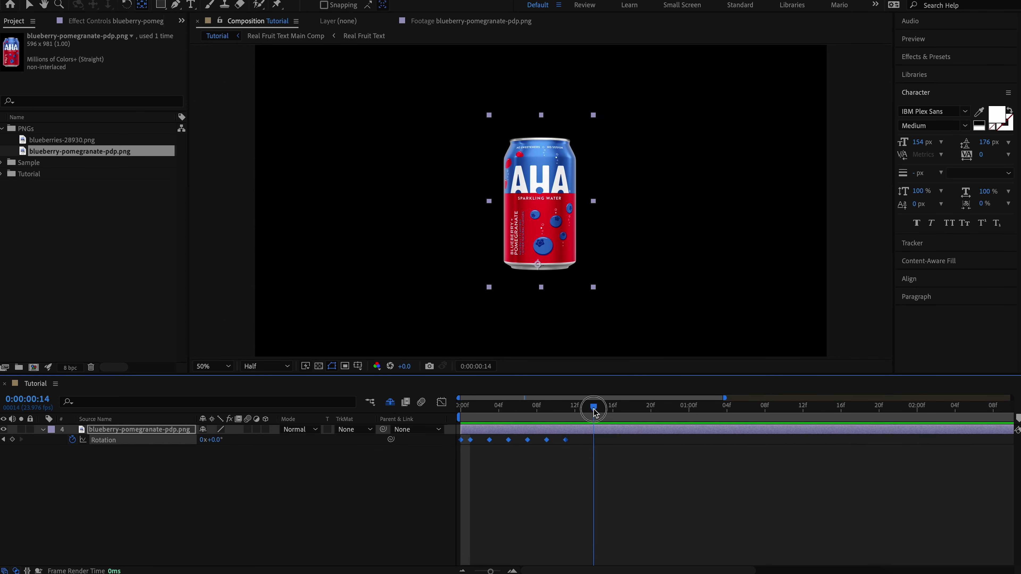
Step: Apply Easy Ease to all the Rotation keyframes and preview the wobble
drag(715, 440, 471, 442)
right_click(471, 440)
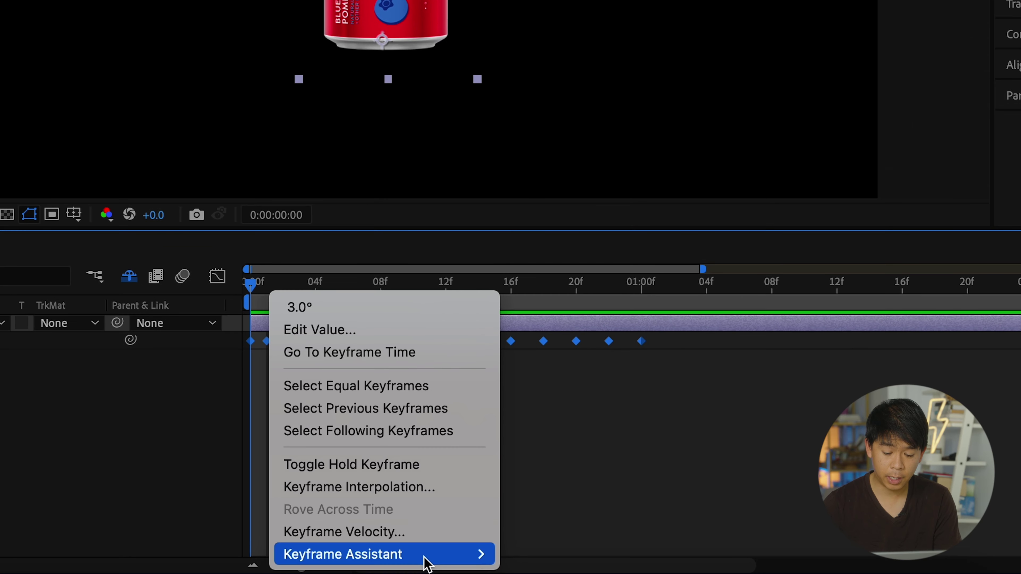
mouse_move(608, 566)
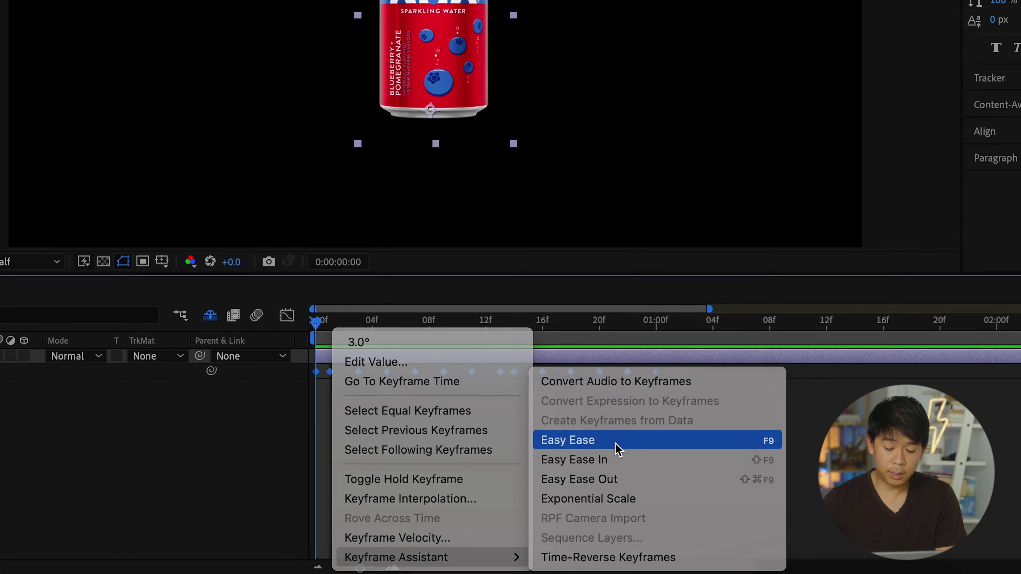
click(602, 421)
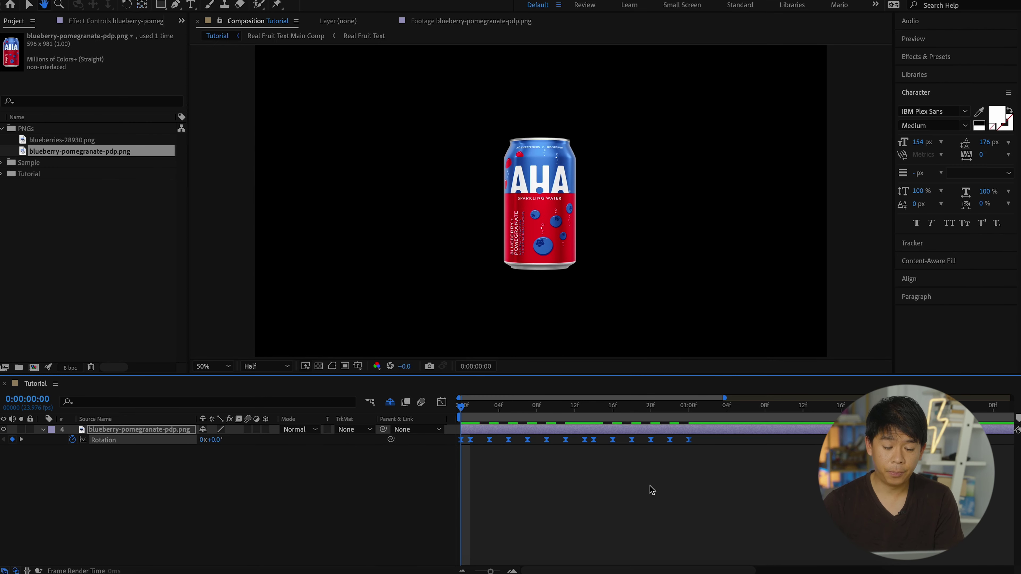
key(space)
key(space)
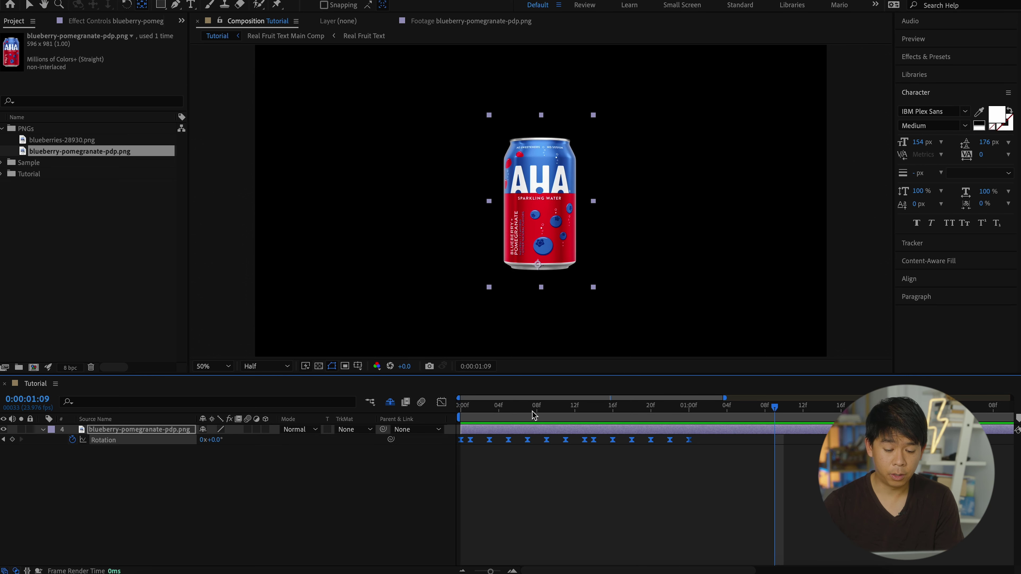
key(space)
key(space)
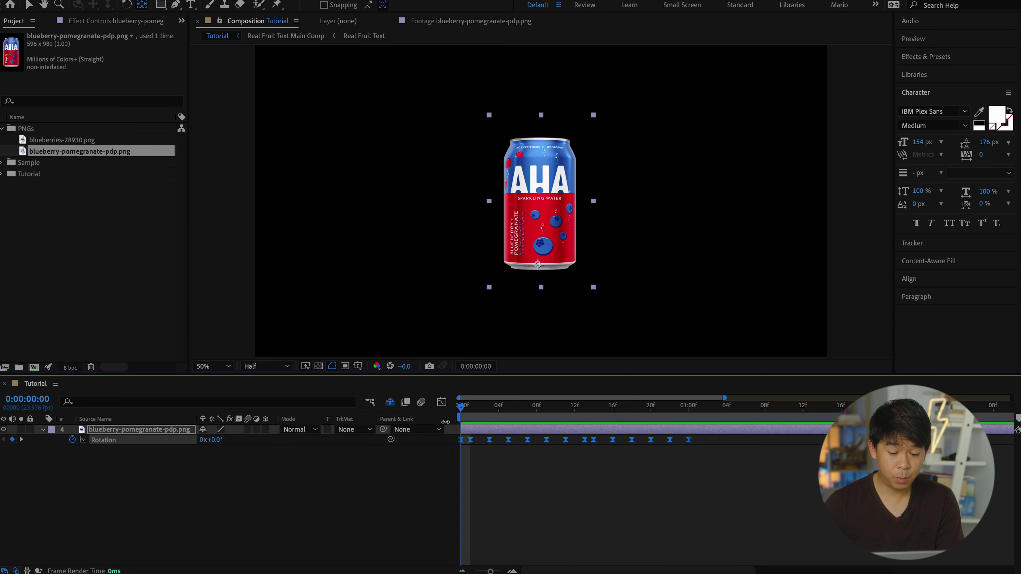
click(197, 472)
click(173, 434)
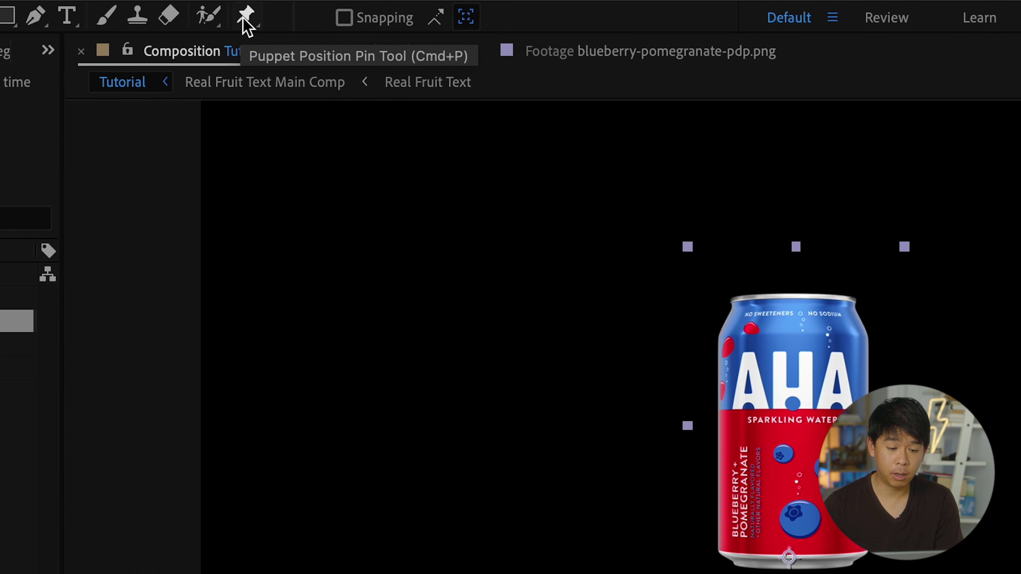
Step: Place puppet pins down the can's left and right edges
click(245, 17)
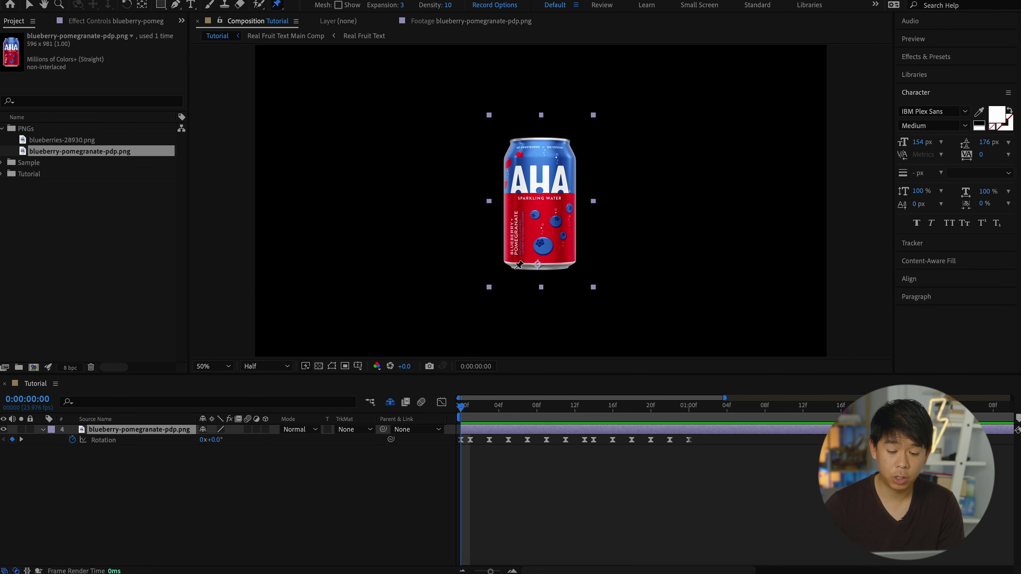
click(504, 258)
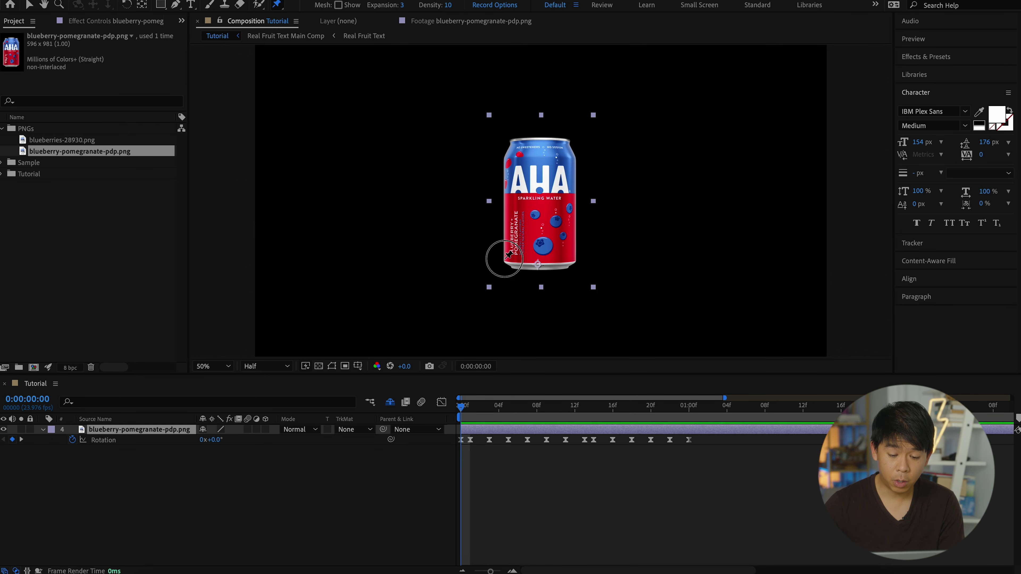
click(504, 227)
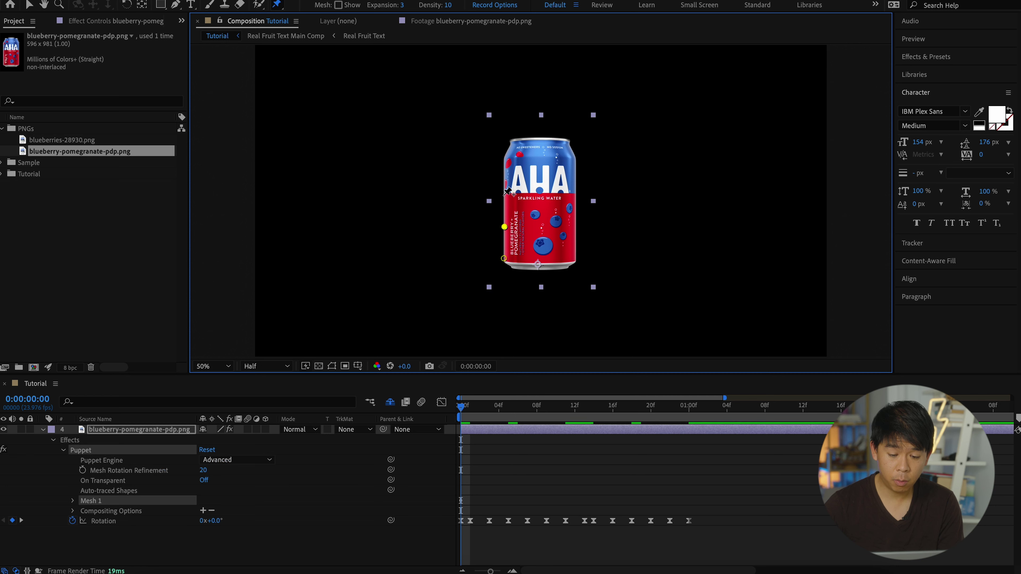
click(503, 193)
click(504, 159)
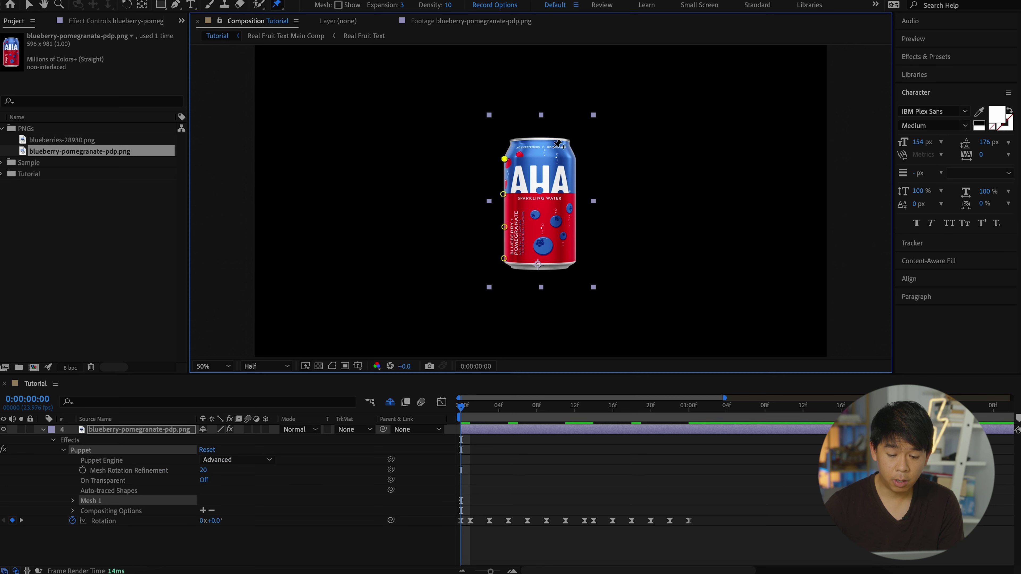
click(573, 158)
click(572, 193)
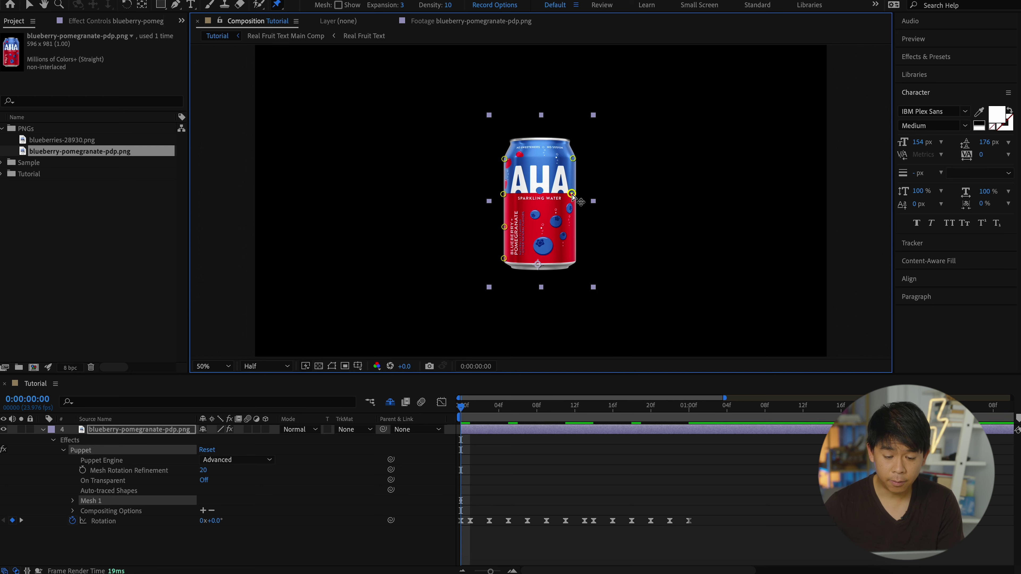
click(573, 227)
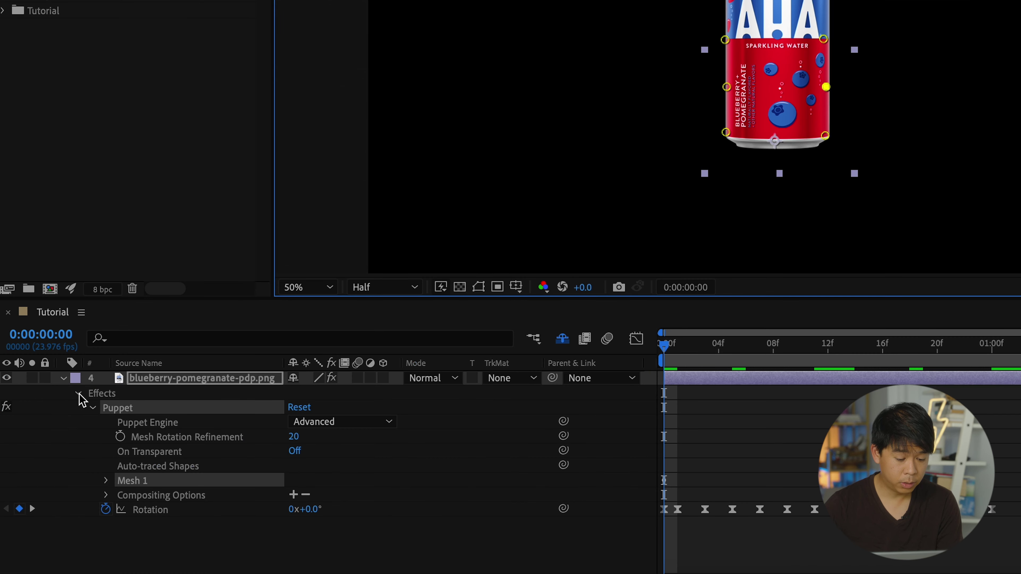
Step: Expand the Puppet effect to show Mesh 1 and its Deform pin list
click(53, 440)
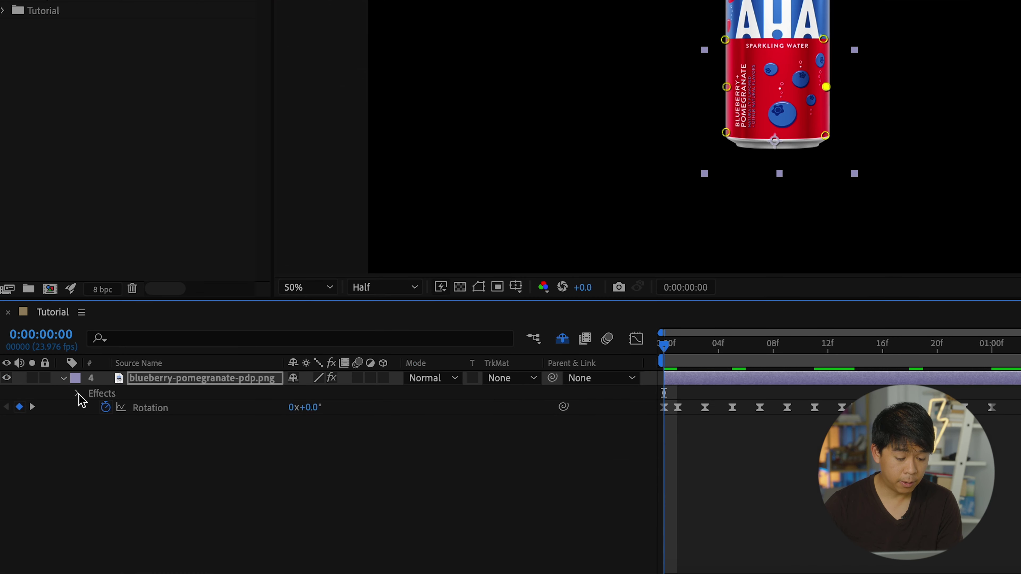
click(78, 394)
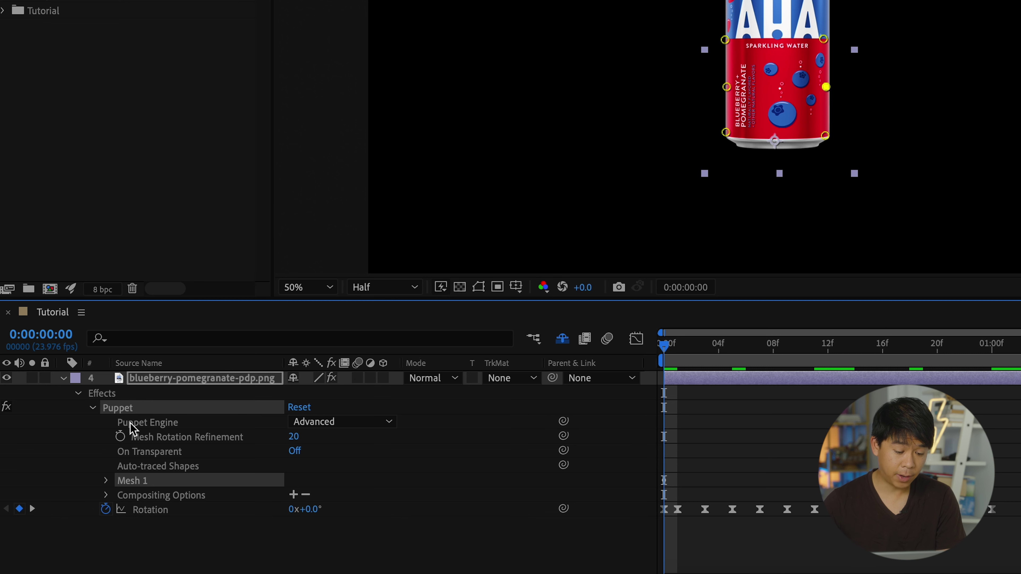
click(107, 481)
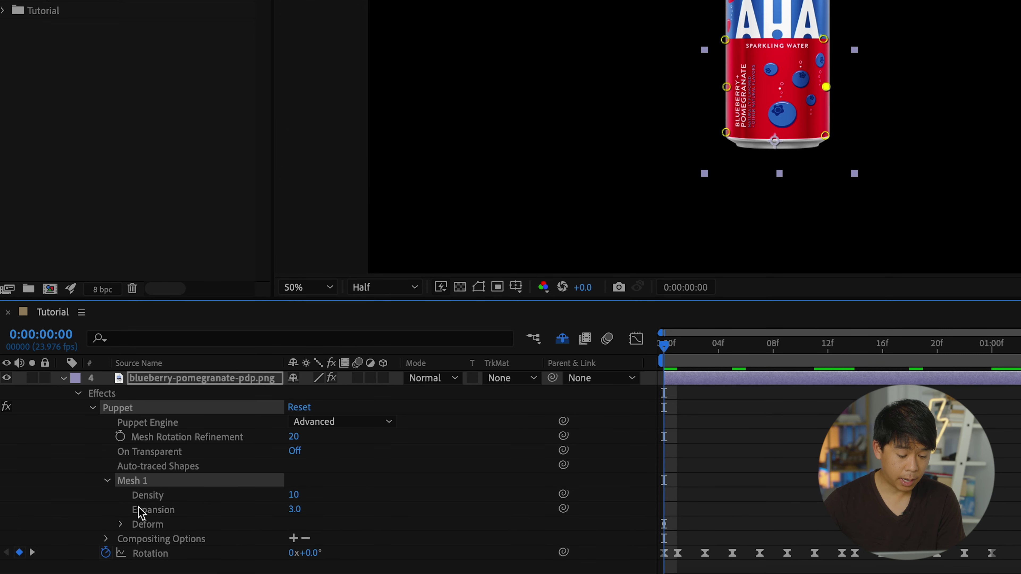
click(121, 523)
scroll(177, 515, down, 3)
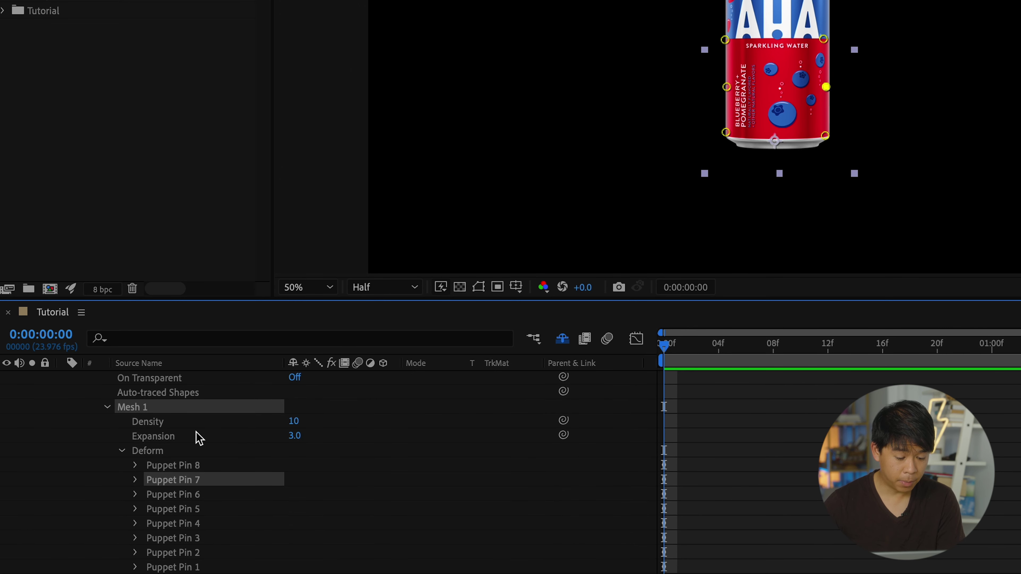
scroll(232, 497, down, 1)
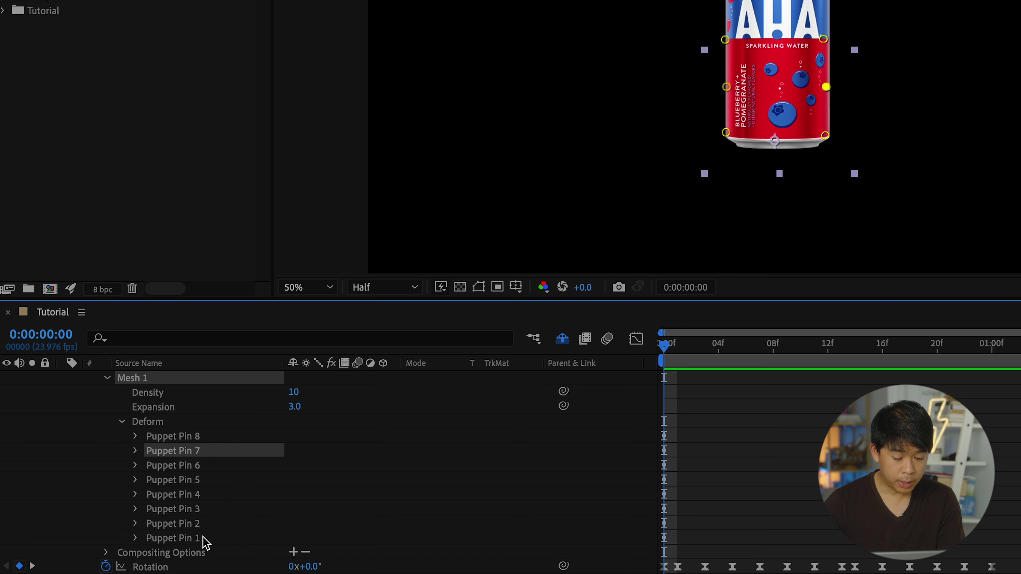
Step: Locate Puppet Pins 1 through 8 on the can, then scrub to frame 5
click(188, 539)
click(191, 524)
click(191, 509)
click(192, 495)
click(195, 479)
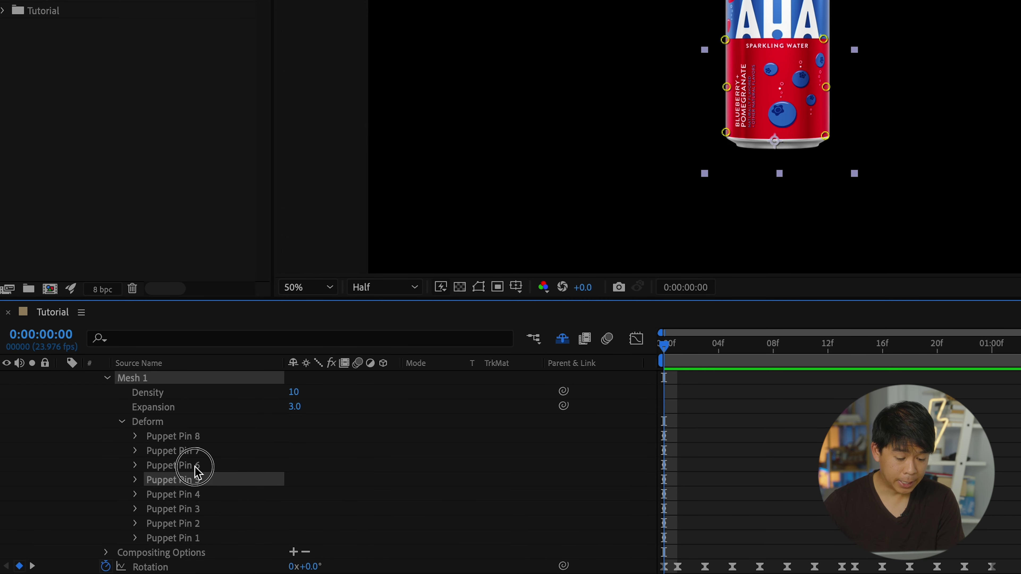
click(195, 465)
click(198, 451)
click(199, 437)
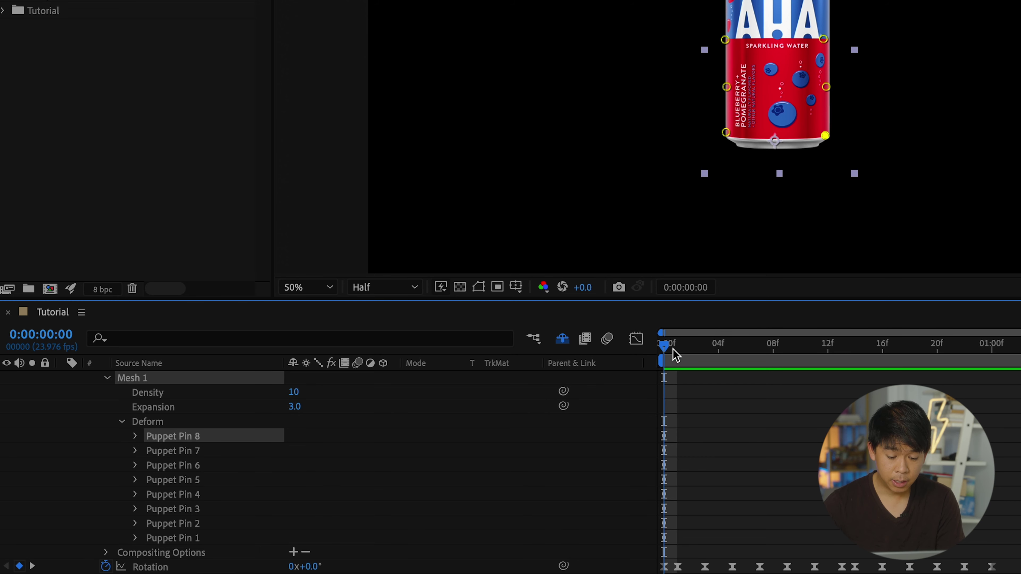
mouse_move(675, 351)
mouse_down()
mouse_move(731, 349)
mouse_move(668, 354)
mouse_up()
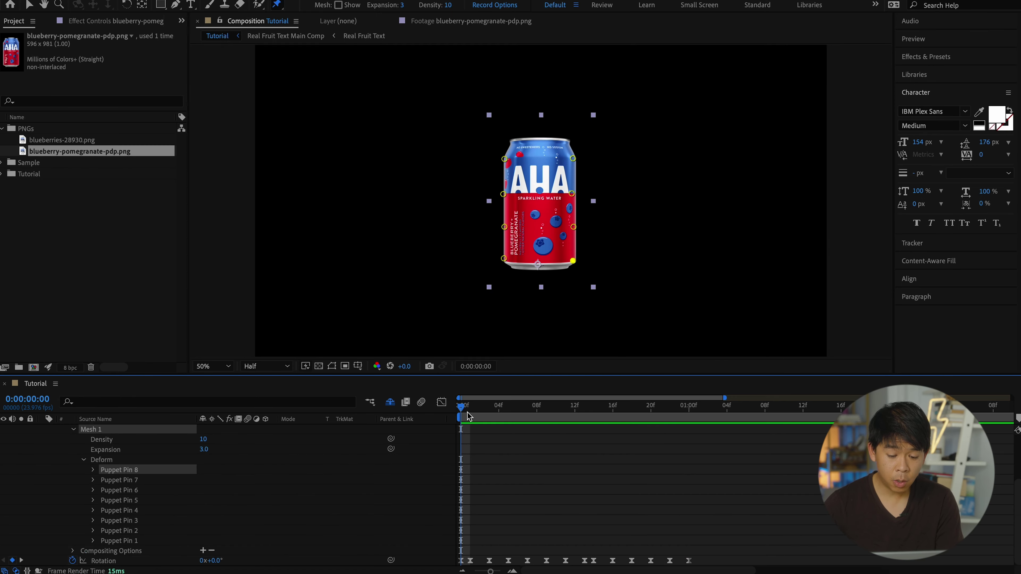
mouse_move(463, 407)
mouse_down()
mouse_move(508, 410)
mouse_move(461, 409)
mouse_up()
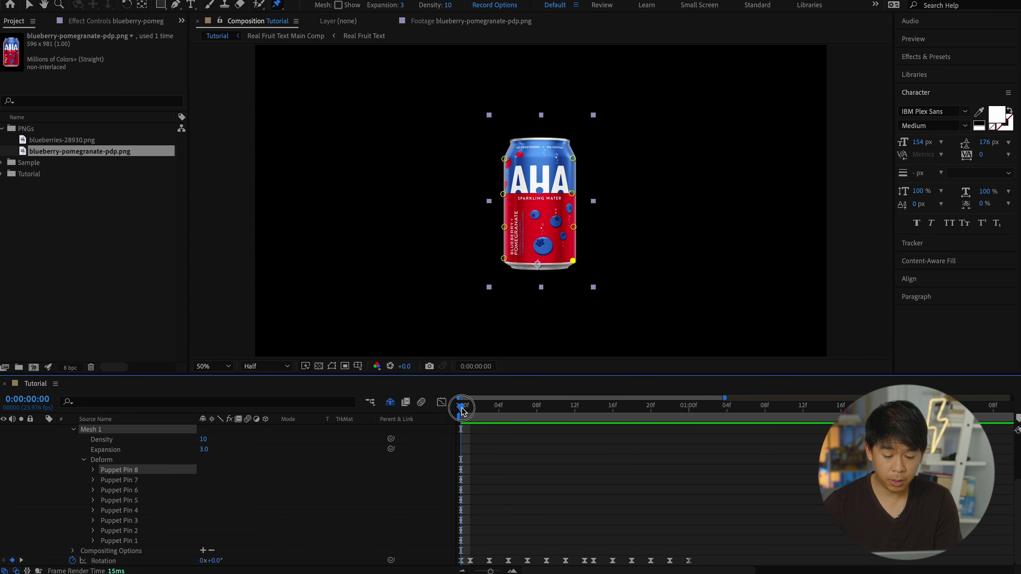
Step: At frame 5, bulge the can's right side and pull its left side in, then preview
click(607, 454)
click(498, 407)
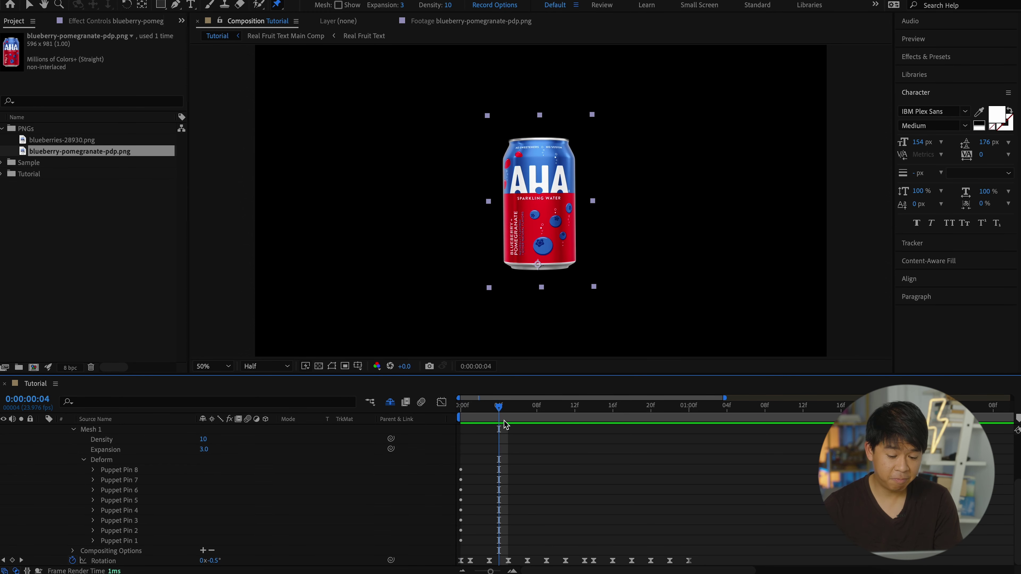
click(508, 407)
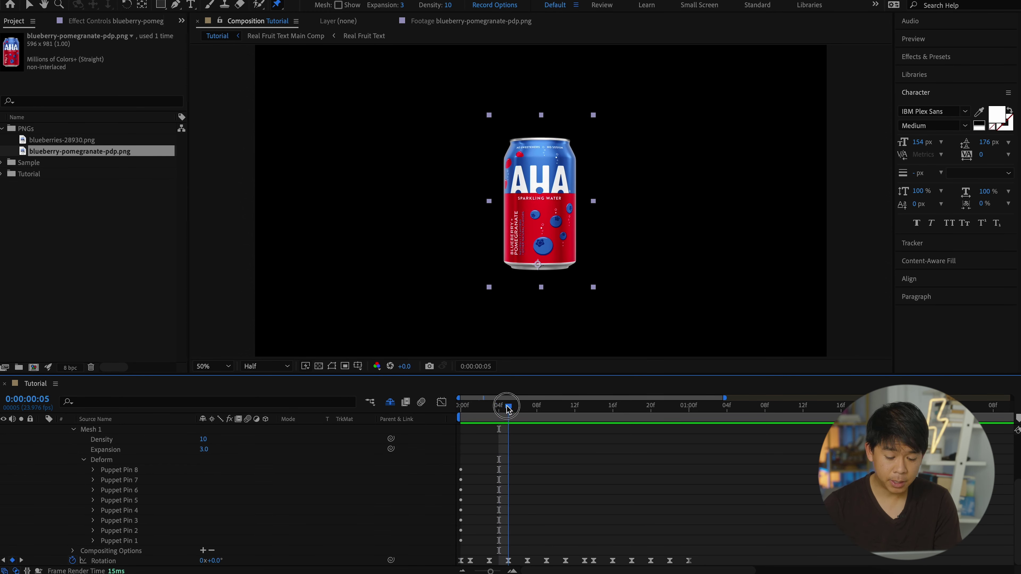
click(113, 462)
click(578, 228)
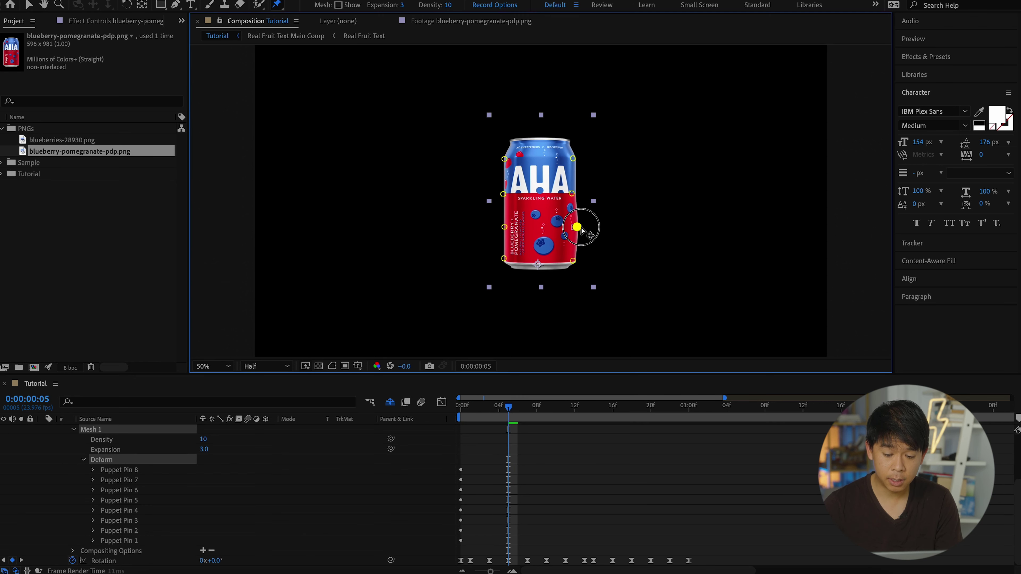
drag(578, 227, 590, 227)
drag(505, 227, 513, 227)
drag(577, 196, 586, 195)
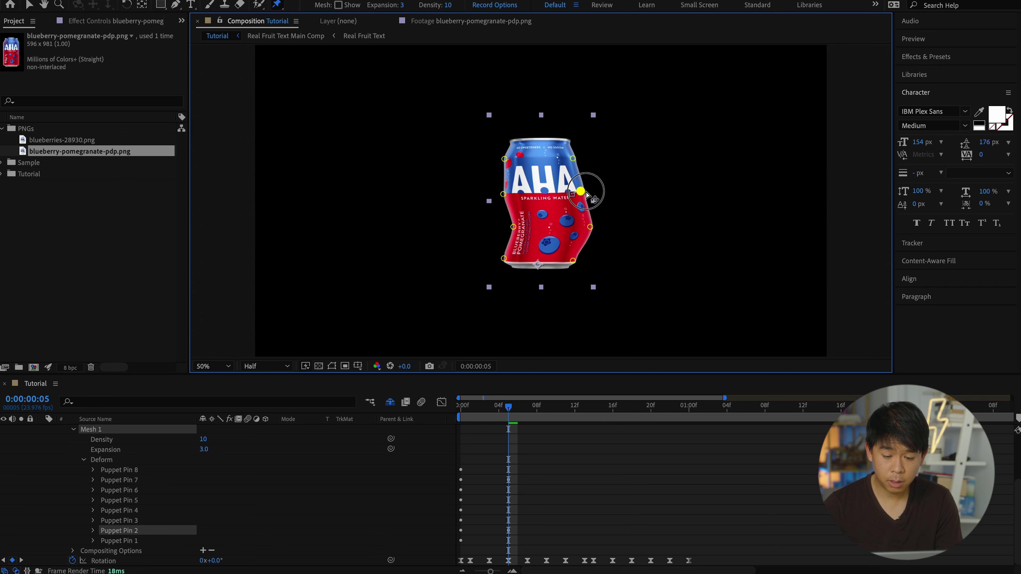
drag(504, 195, 503, 194)
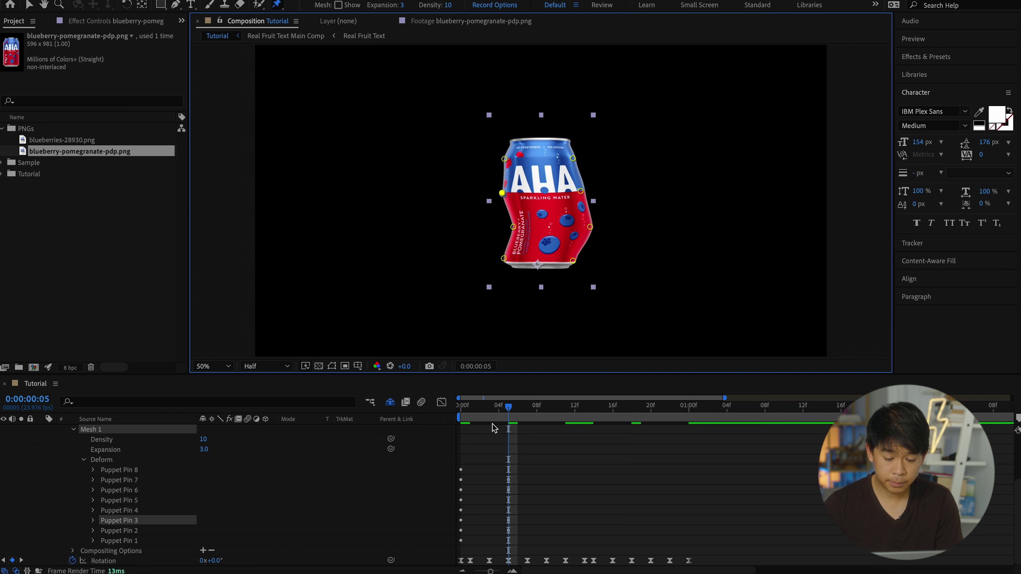
key(space)
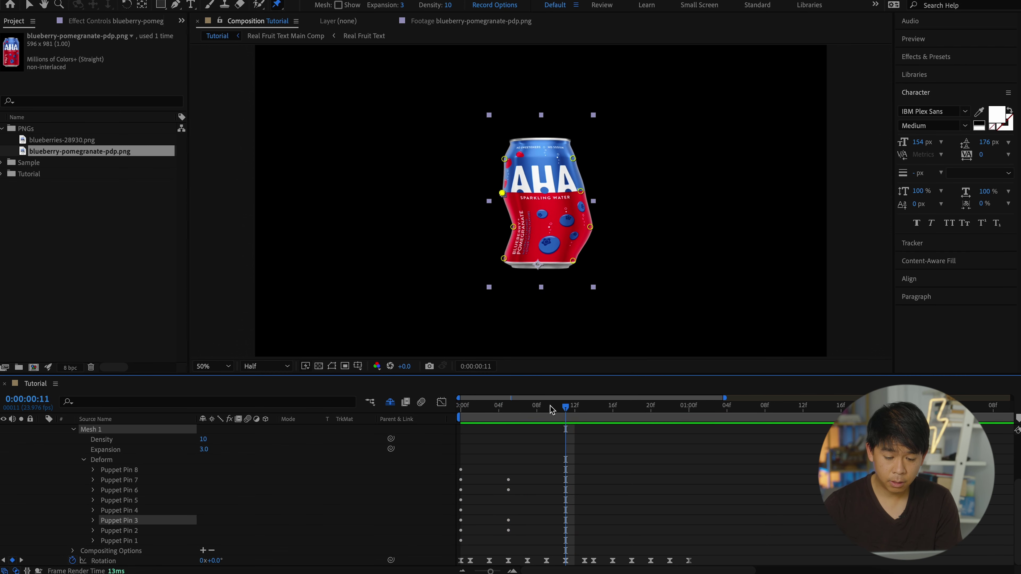
Step: Pose the pins for the next keyframe, bulging the left edge and pinching the right, then preview
mouse_move(552, 410)
mouse_down()
mouse_move(517, 410)
mouse_move(561, 419)
mouse_up()
drag(509, 228, 489, 193)
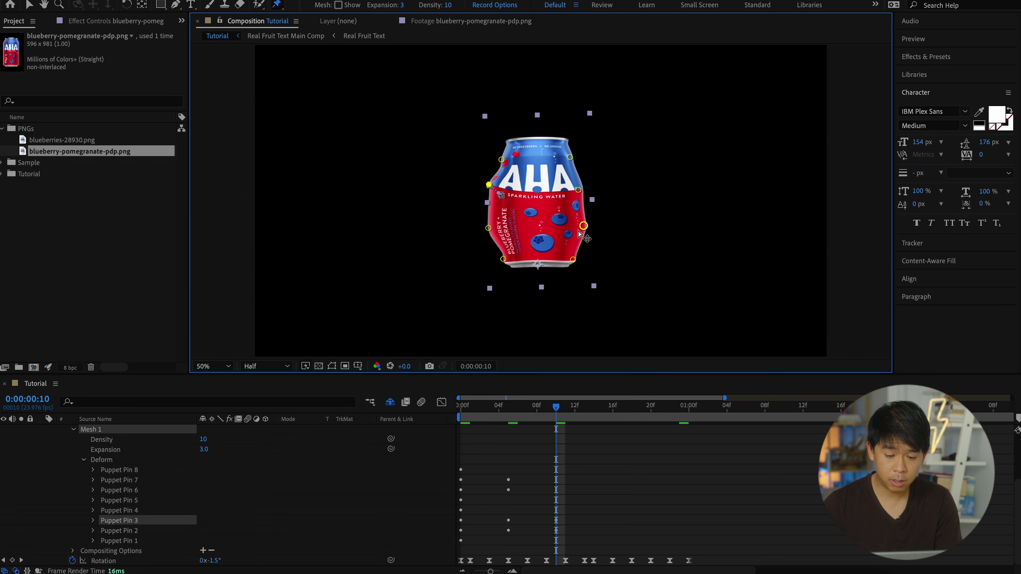
drag(579, 232, 564, 233)
drag(575, 198, 562, 190)
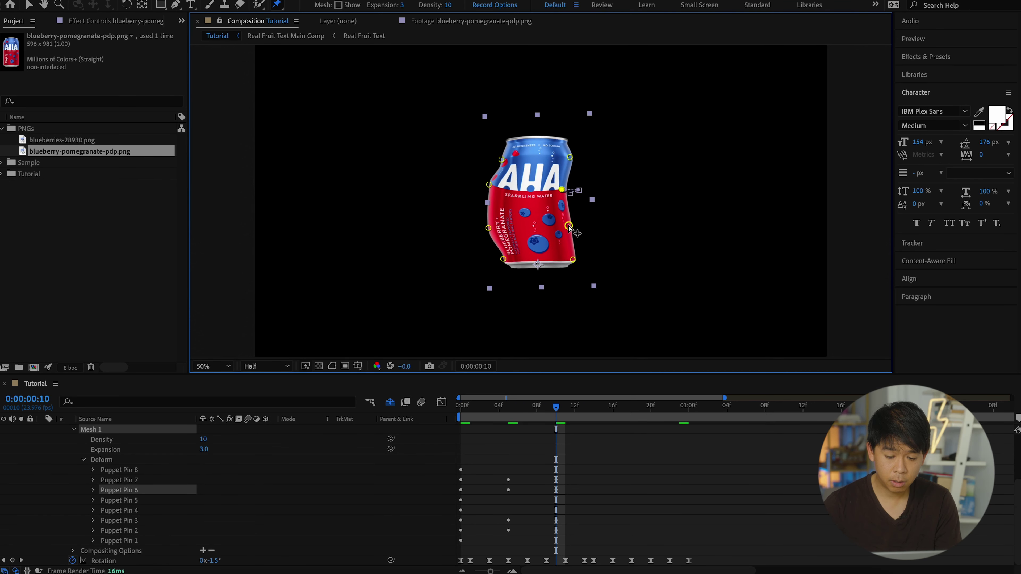
drag(568, 227, 564, 227)
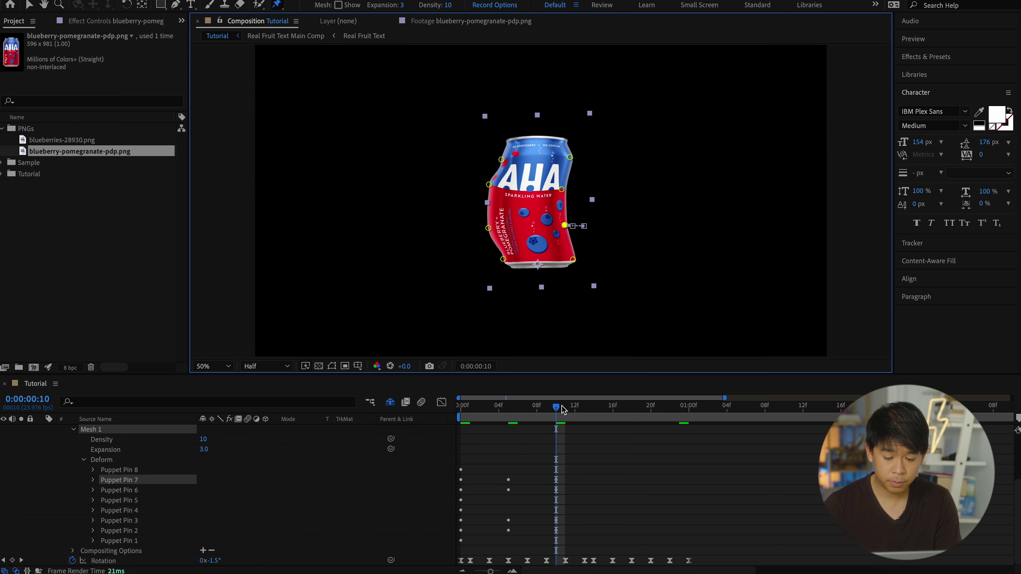
key(space)
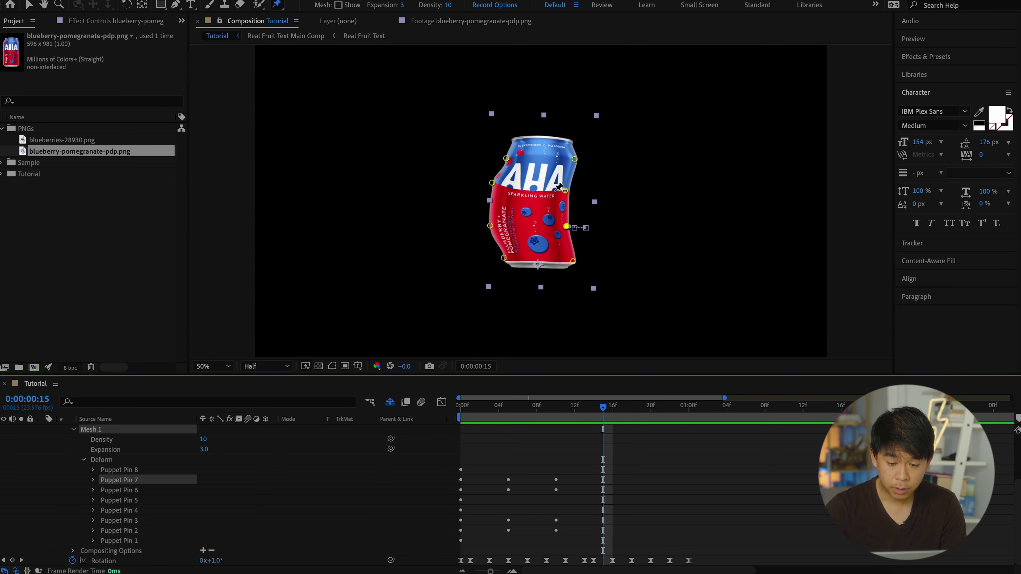
Step: At frame 15, push the can's right side up and out and pinch its left edge in
drag(567, 191, 586, 181)
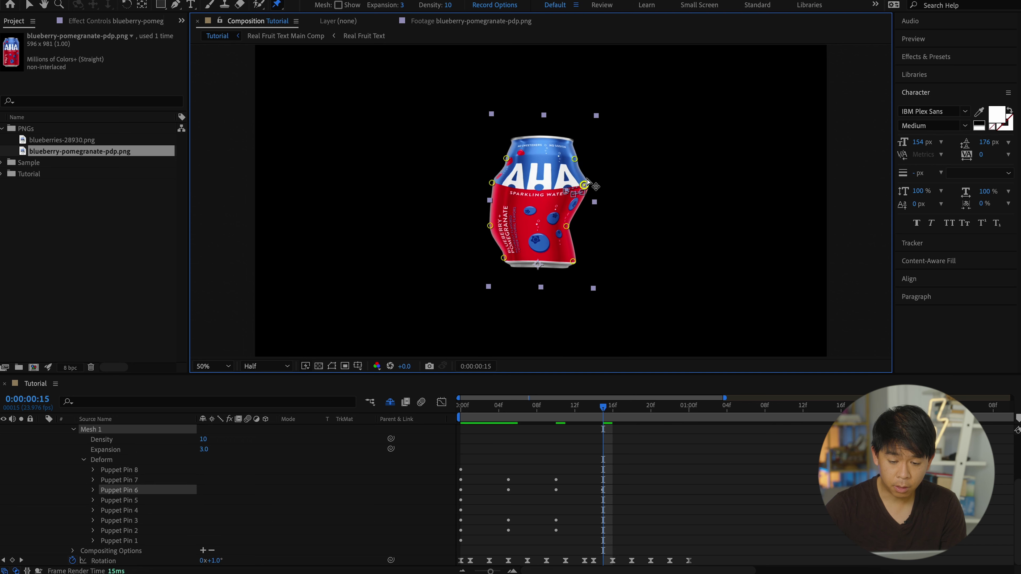
mouse_move(566, 228)
mouse_down()
mouse_move(575, 222)
mouse_move(564, 214)
mouse_up()
drag(490, 226, 509, 224)
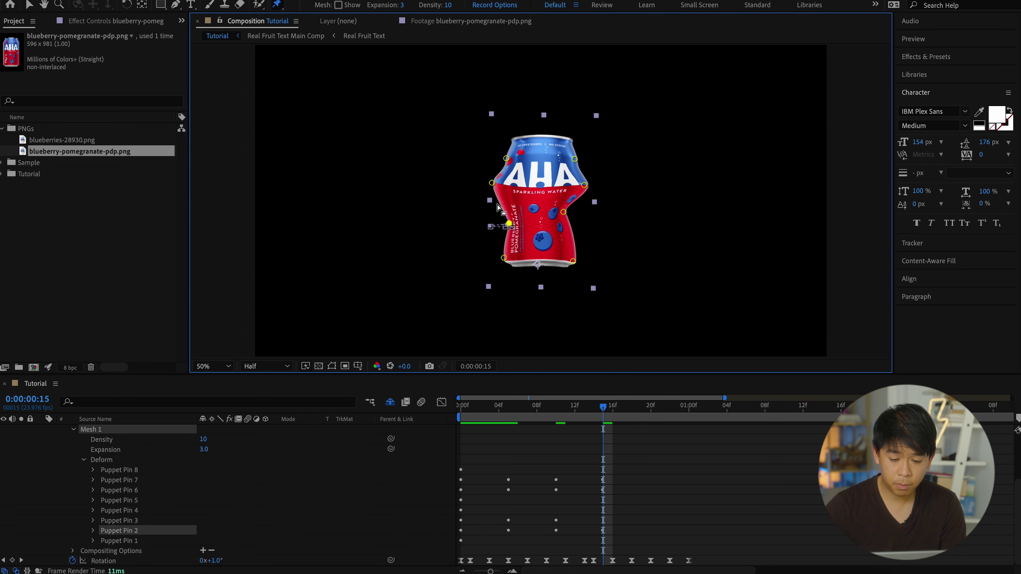
drag(492, 184, 507, 184)
mouse_move(584, 185)
mouse_down()
mouse_move(597, 200)
mouse_move(583, 180)
mouse_up()
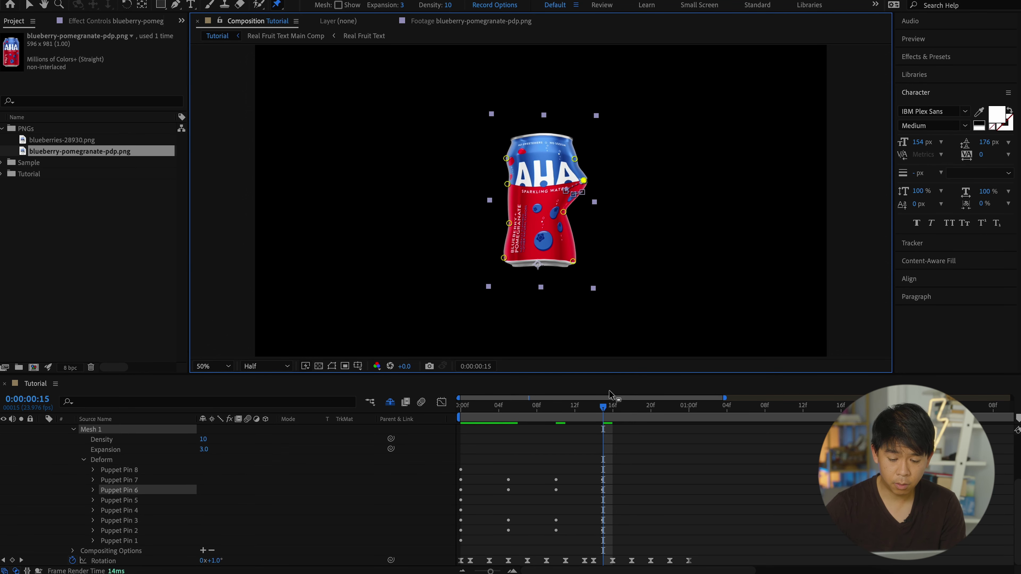
Step: At frame 21, bend and tilt the can's top with the pins, then return to frame 0
drag(608, 410, 660, 408)
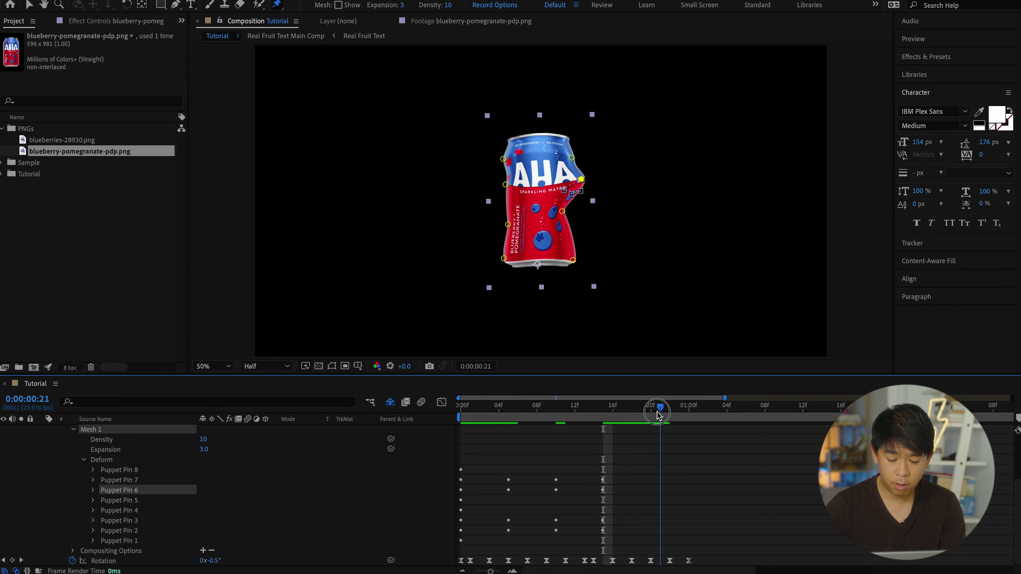
drag(582, 180, 559, 160)
drag(506, 185, 493, 159)
drag(564, 180, 552, 180)
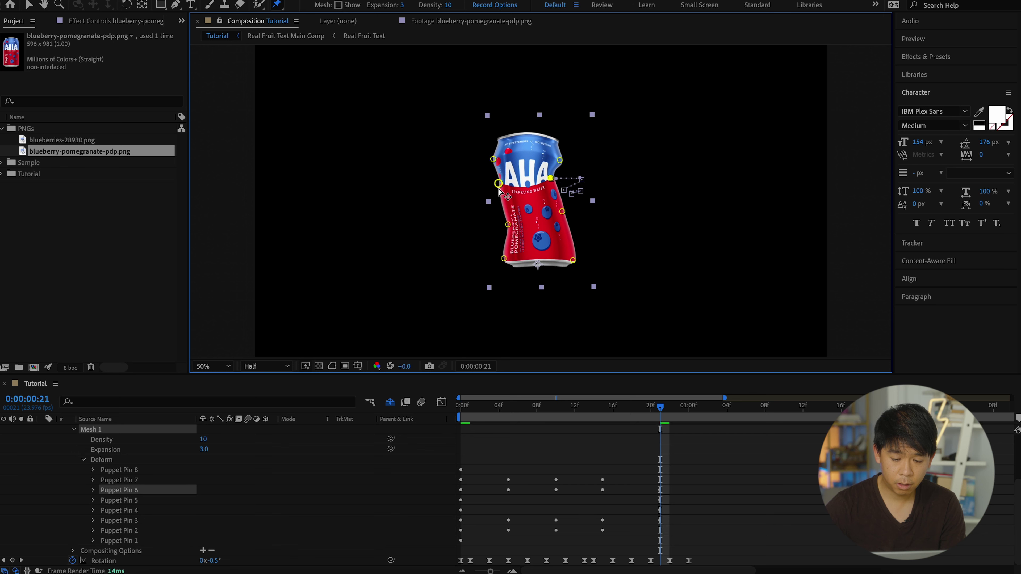
drag(508, 224, 501, 223)
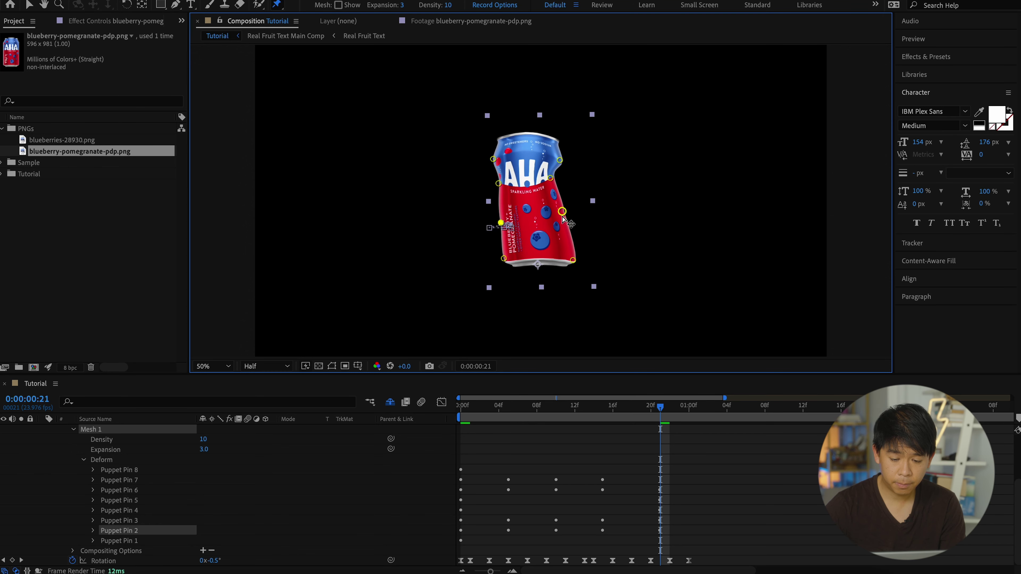
drag(563, 212, 577, 221)
click(427, 400)
key(Home)
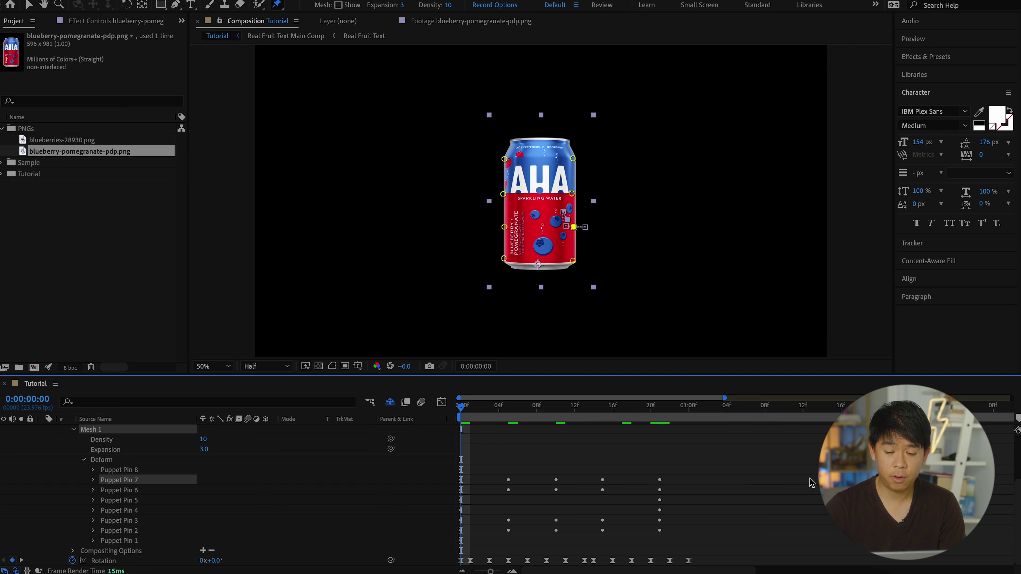
key(space)
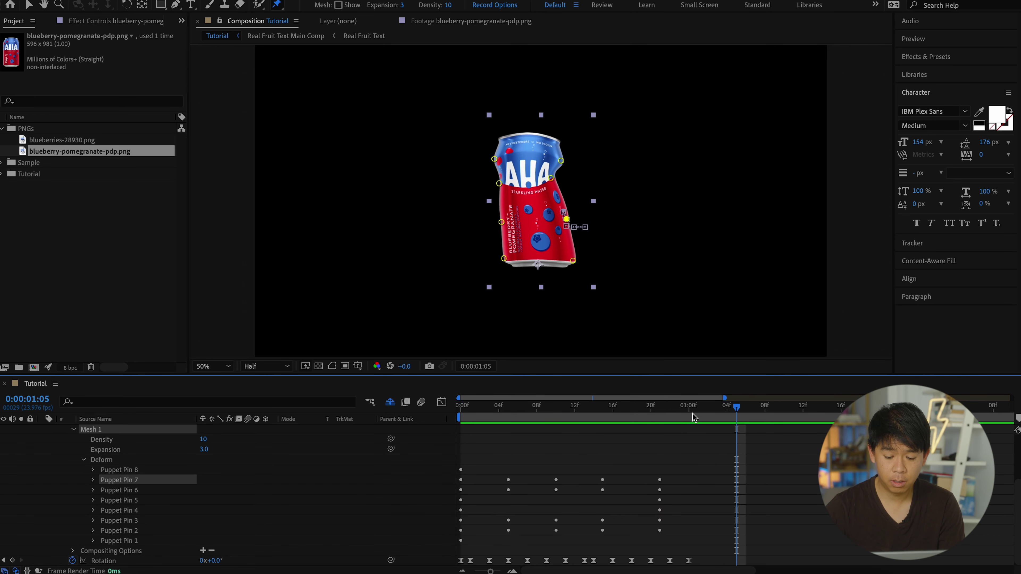
key(space)
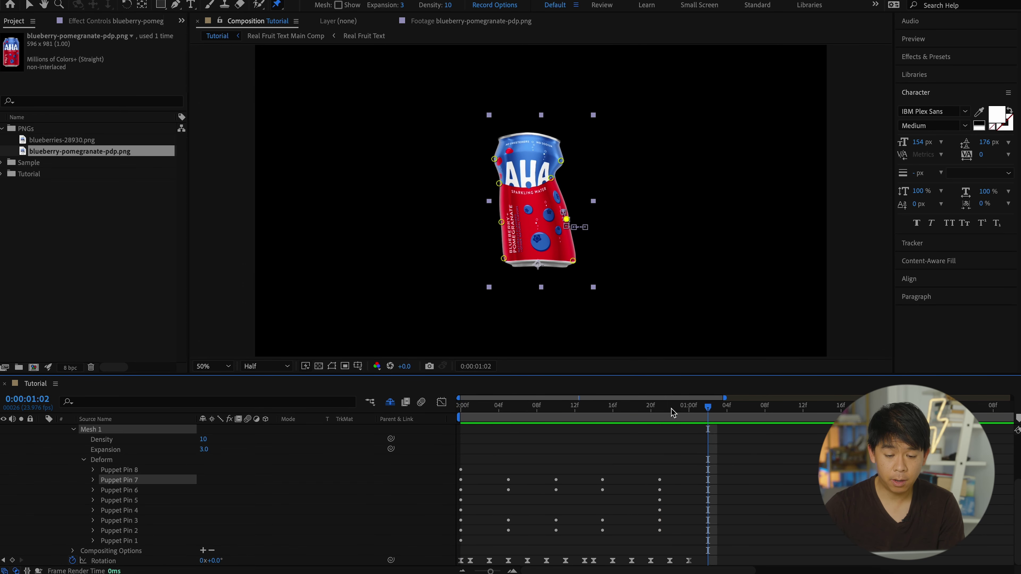
key(space)
click(357, 412)
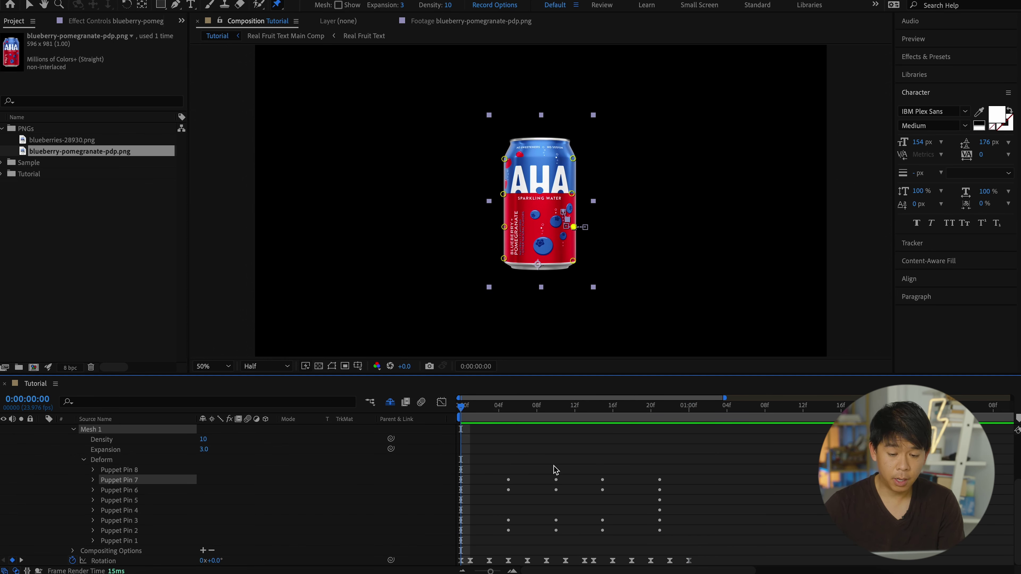
click(543, 464)
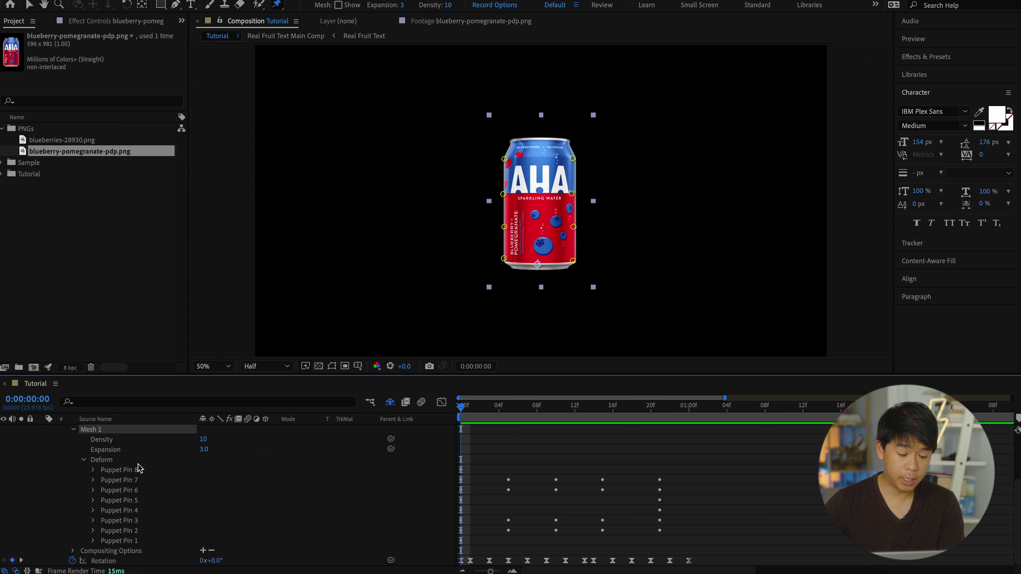
Step: Select all eight puppet pins and reveal their Position keyframes with U
click(451, 529)
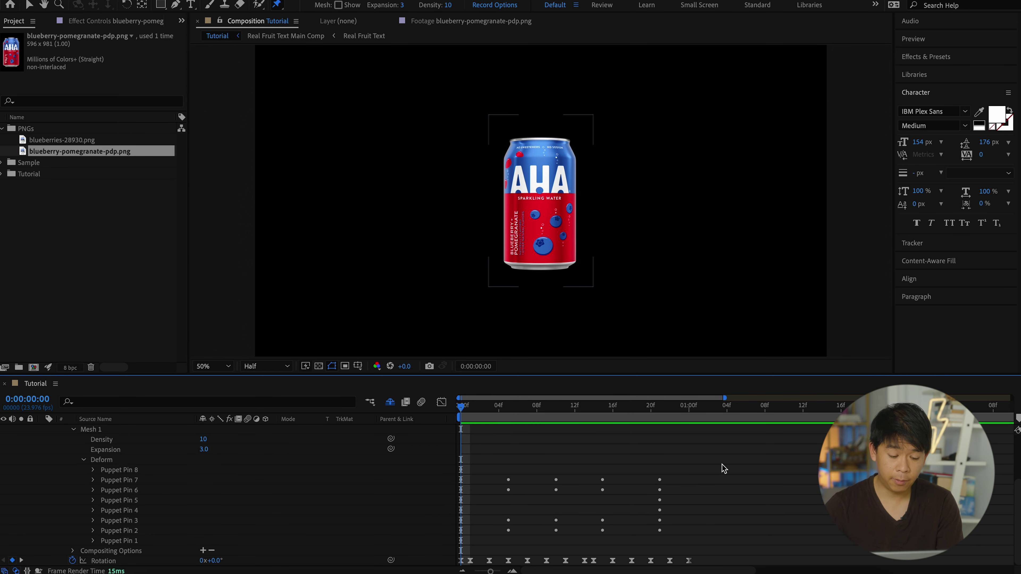
click(126, 471)
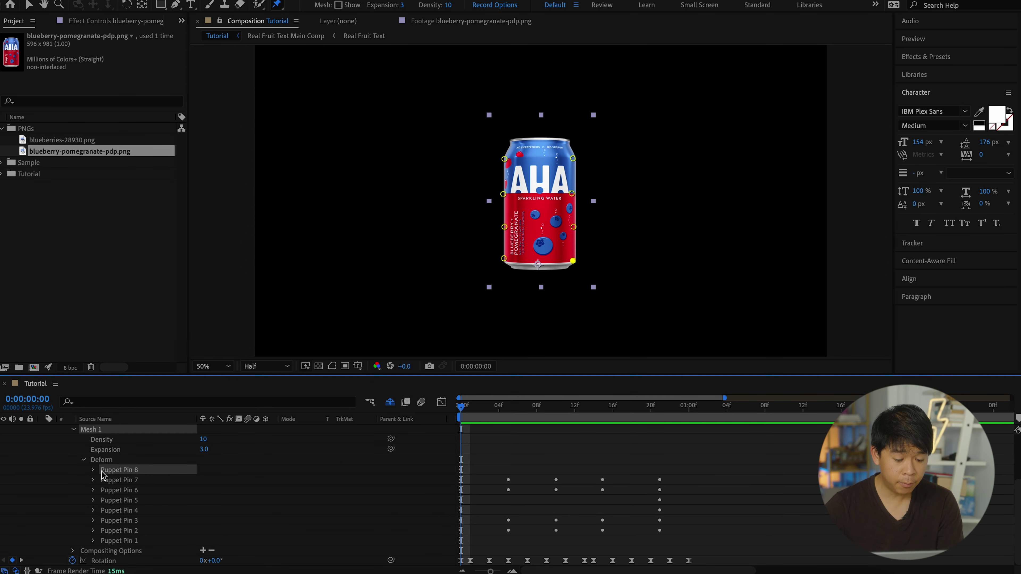
click(93, 470)
click(94, 501)
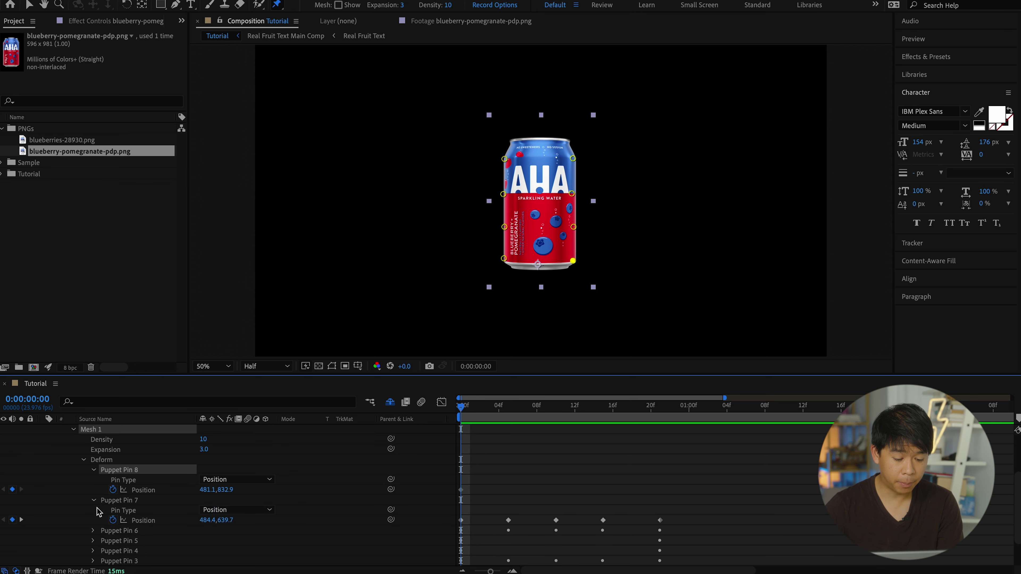
click(93, 501)
click(94, 470)
shift+click(141, 542)
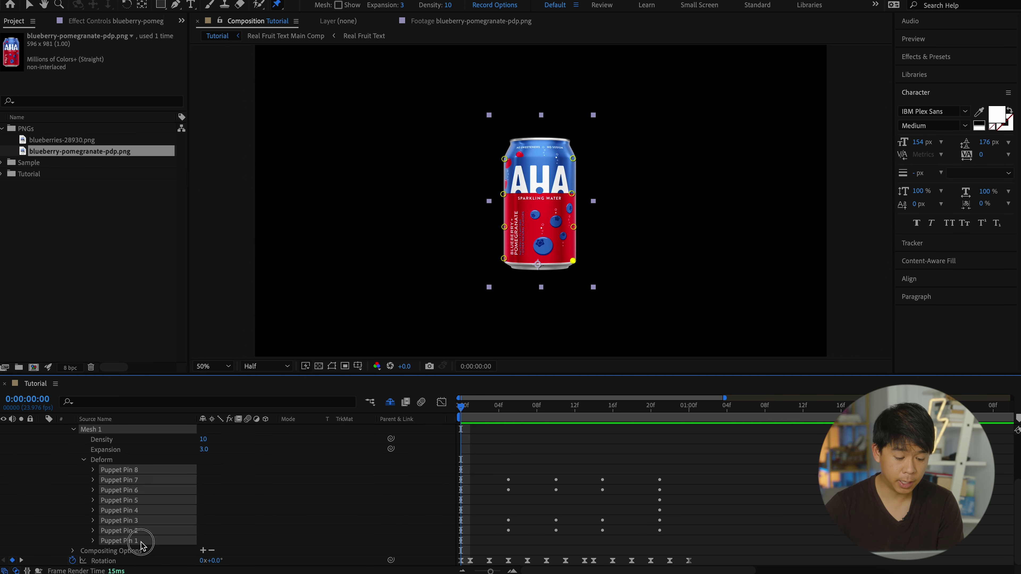
key(u)
scroll(157, 501, down, 3)
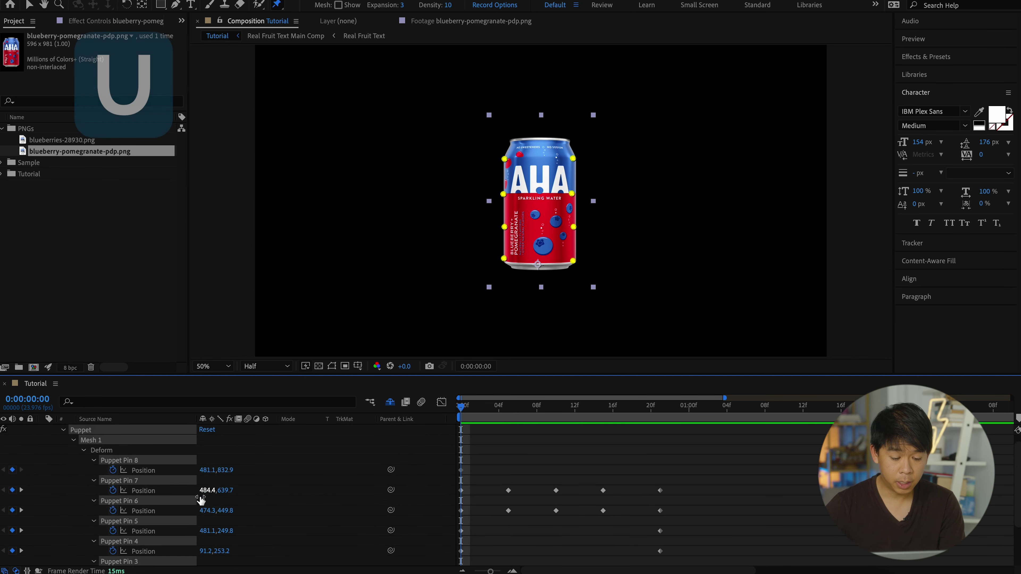
scroll(529, 512, up, 1)
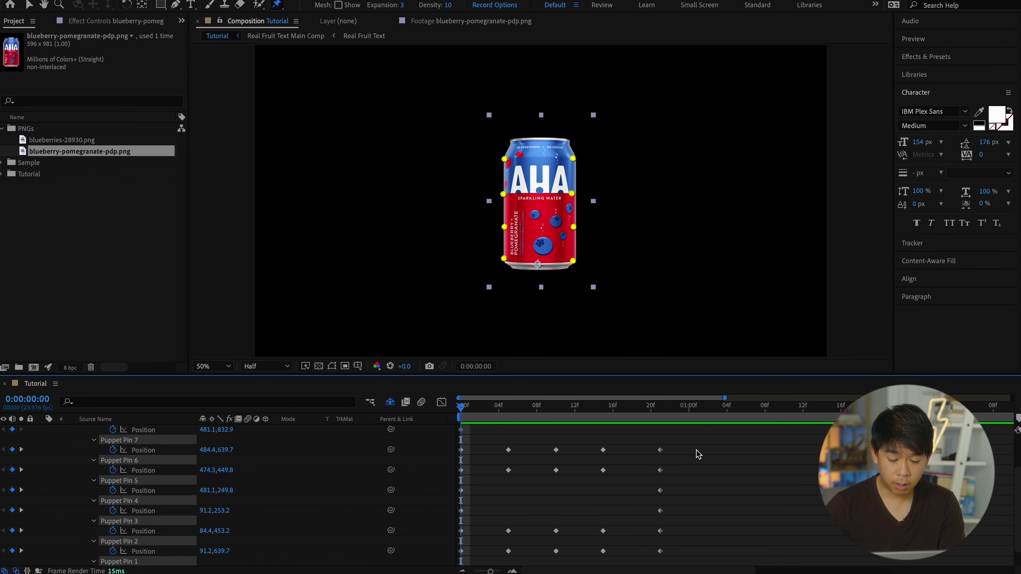
Step: Apply Easy Ease to every selected puppet pin keyframe
drag(694, 442, 436, 549)
scroll(557, 485, up, 1)
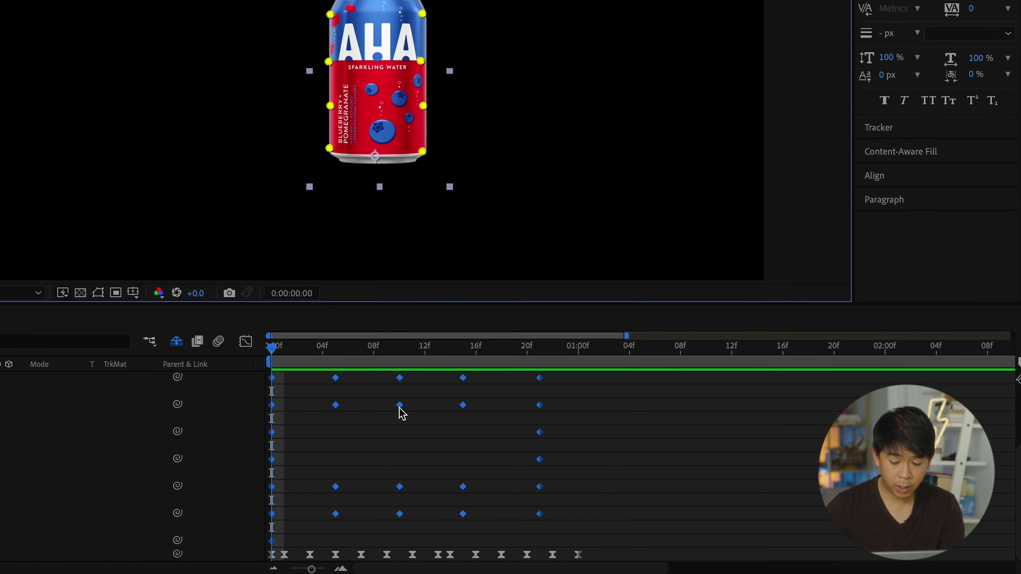
right_click(556, 453)
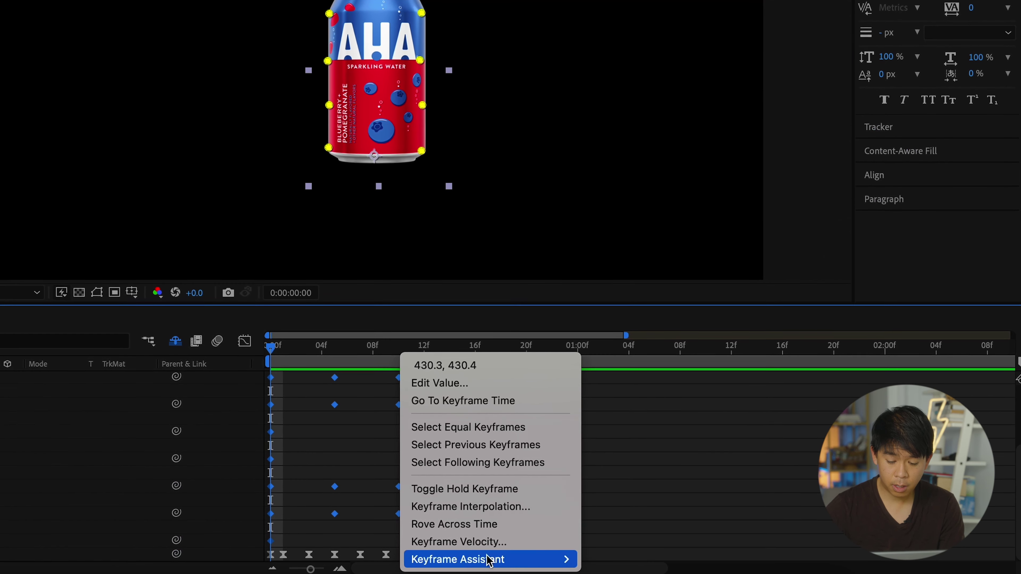
mouse_move(489, 560)
click(604, 452)
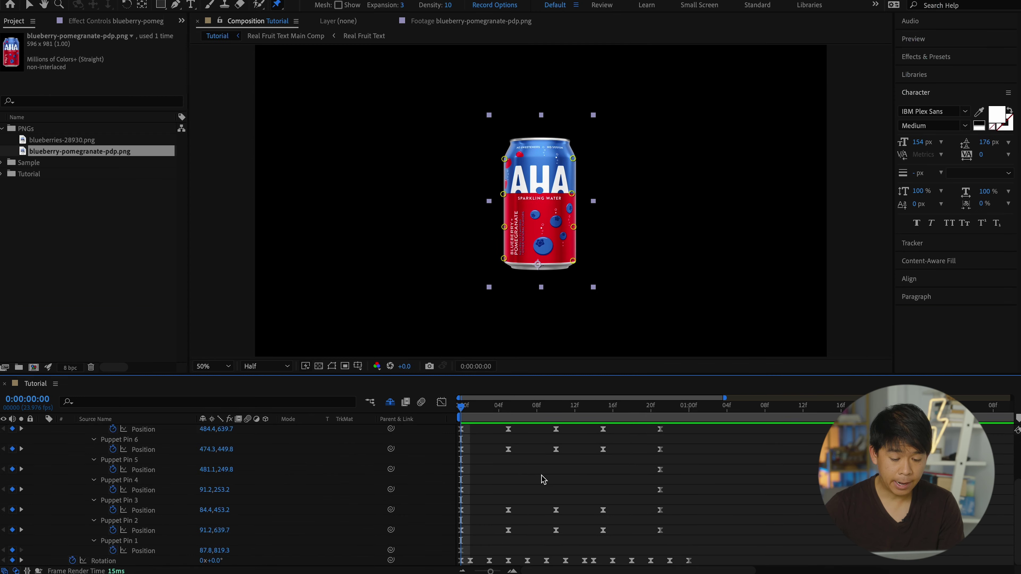
scroll(228, 478, up, 3)
Step: Add the blueberries image to the composition and rename the layers 'Can' and 'Blueberry'
click(44, 429)
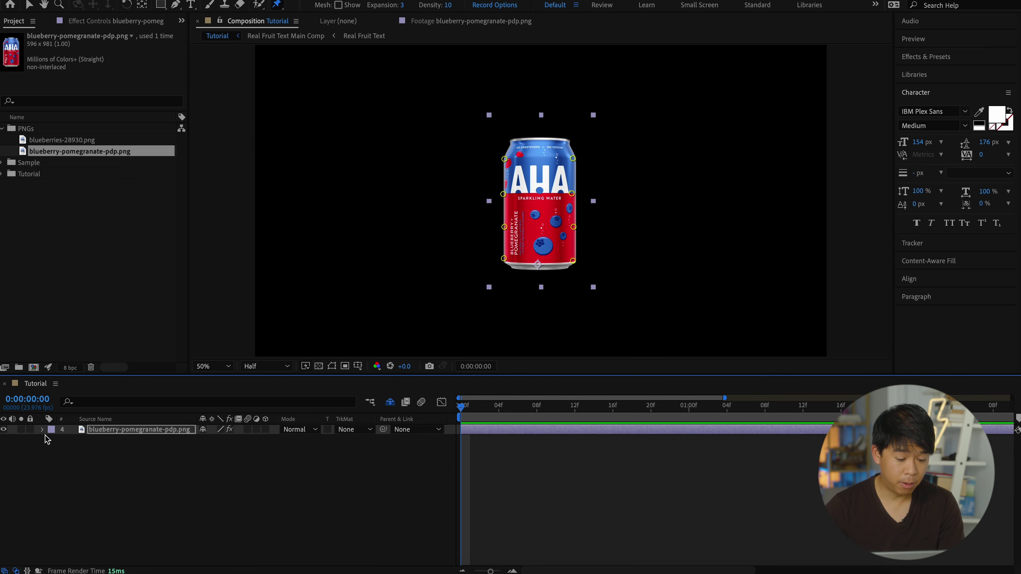
click(99, 468)
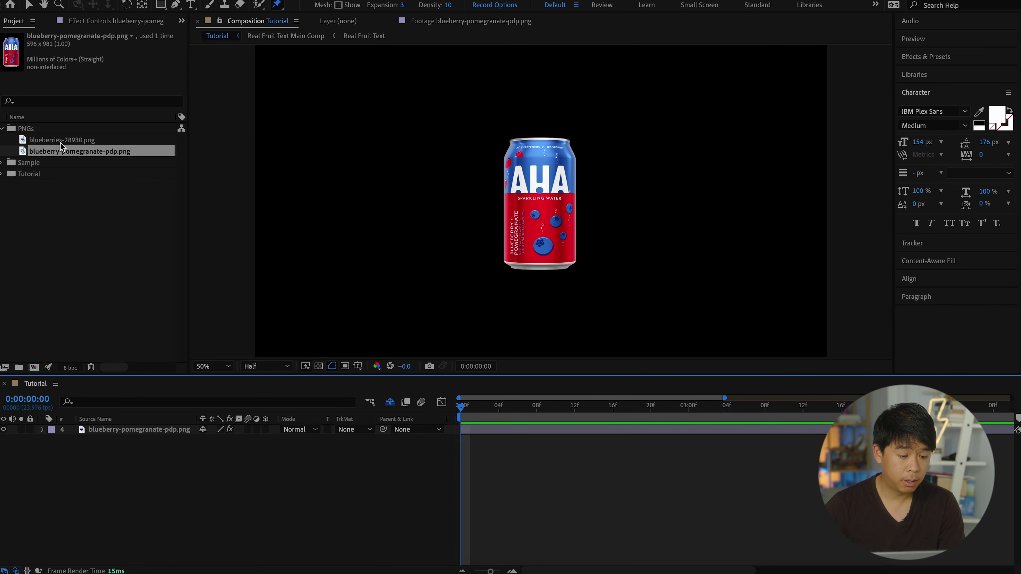
drag(61, 141, 118, 445)
click(159, 430)
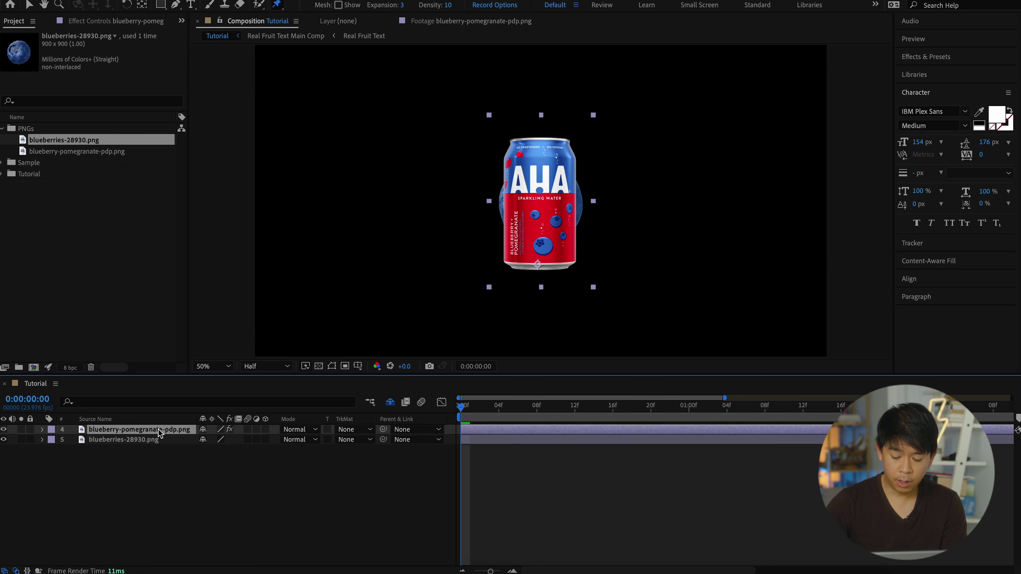
key(Return)
text(Ca)
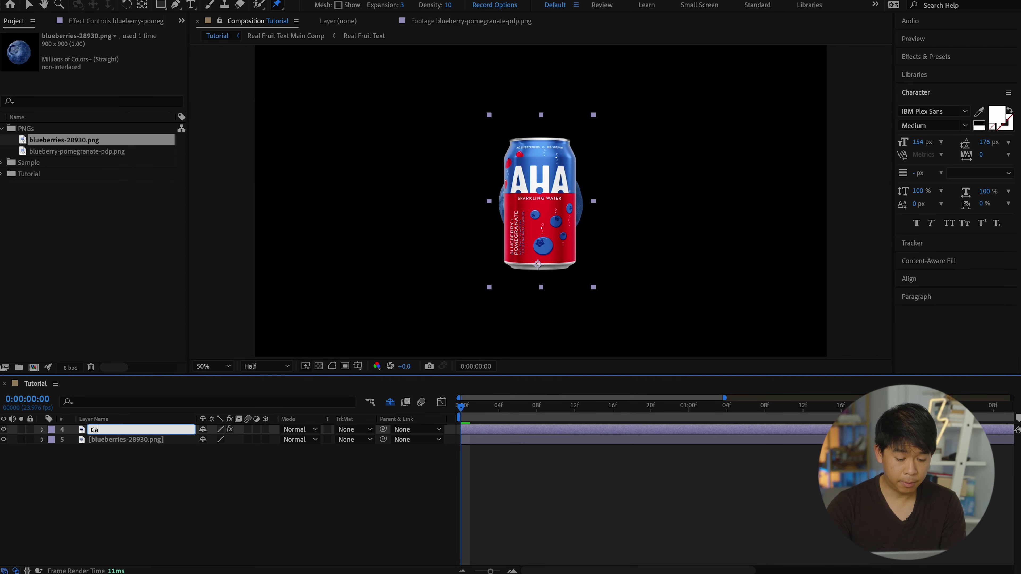
text(n)
key(Return)
click(146, 438)
key(Return)
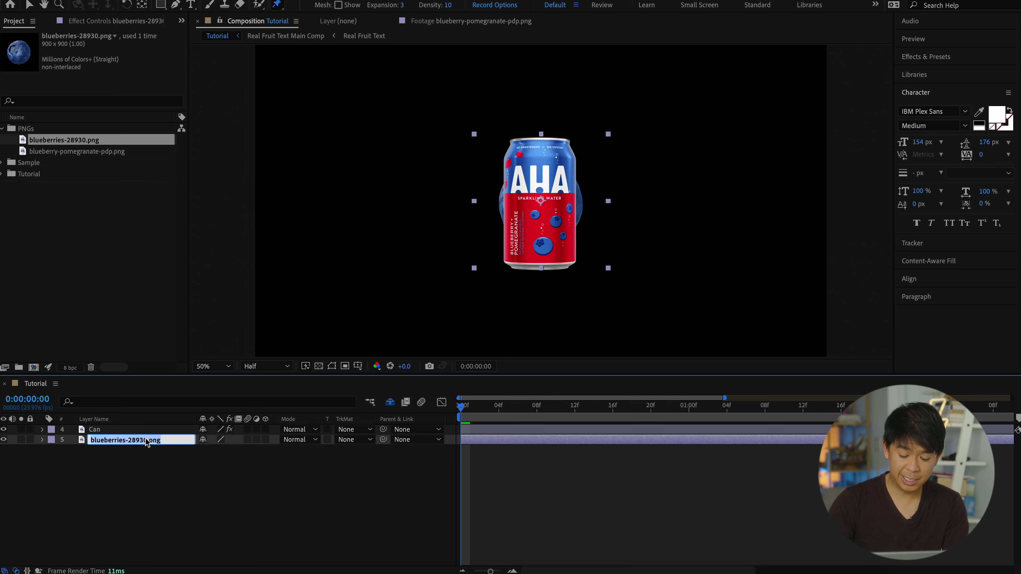
text(Blueberry)
key(Return)
Step: Move the Can layer lower in the frame to 1892,1732 and preview the animation
key(s)
click(140, 431)
key(space)
key(p)
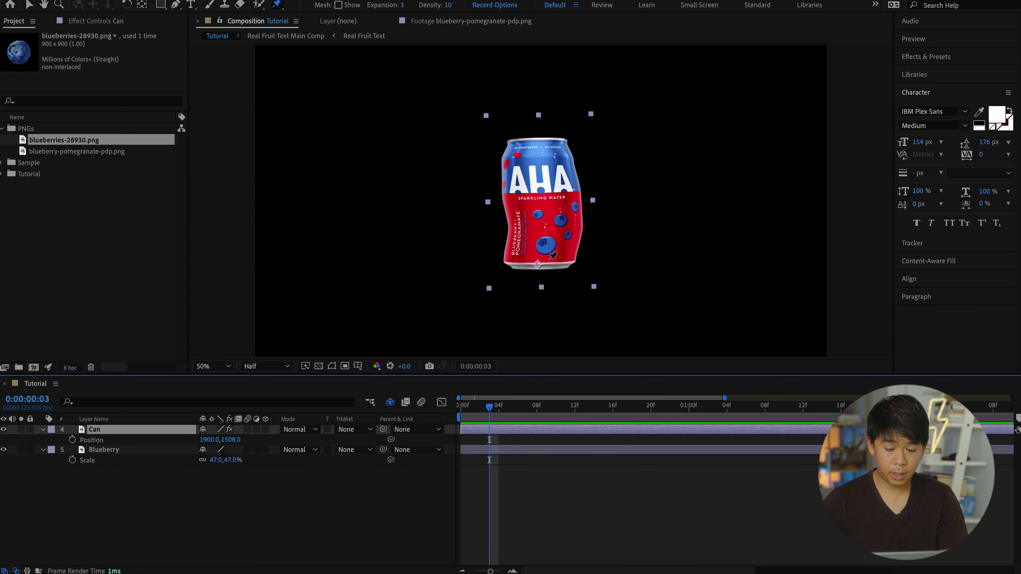
key(v)
drag(553, 255, 552, 301)
key(comma)
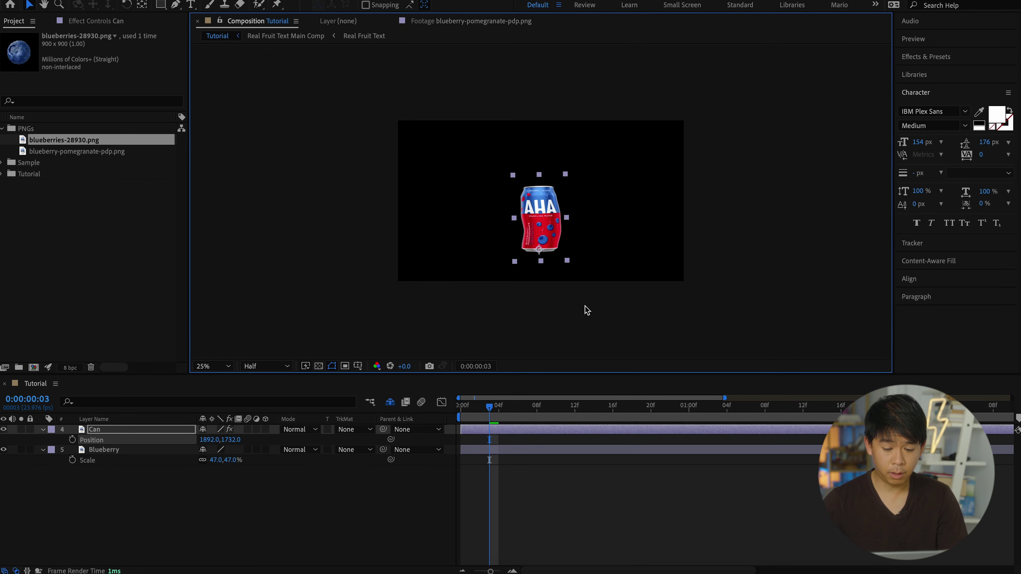
key(space)
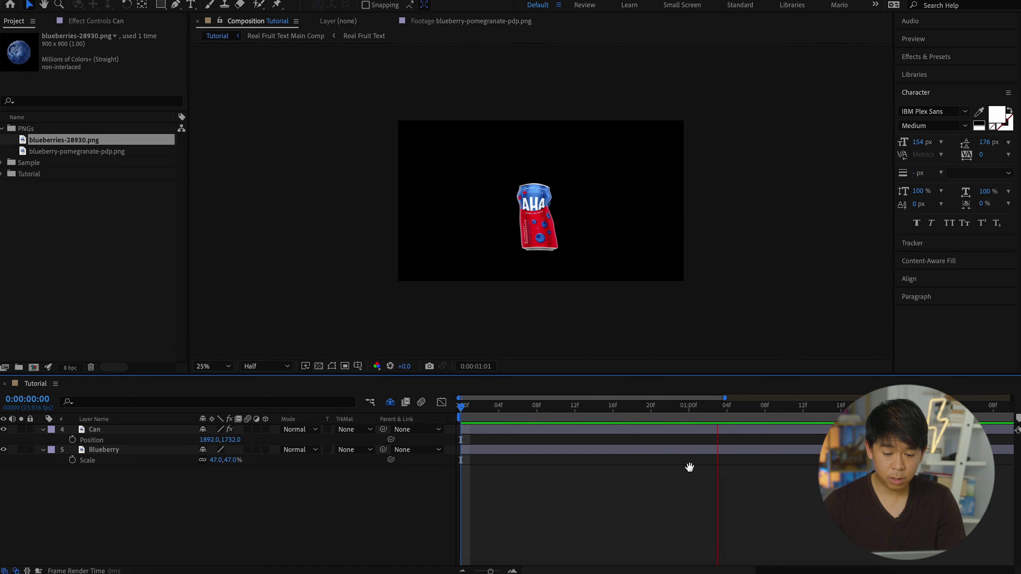
drag(710, 406, 666, 410)
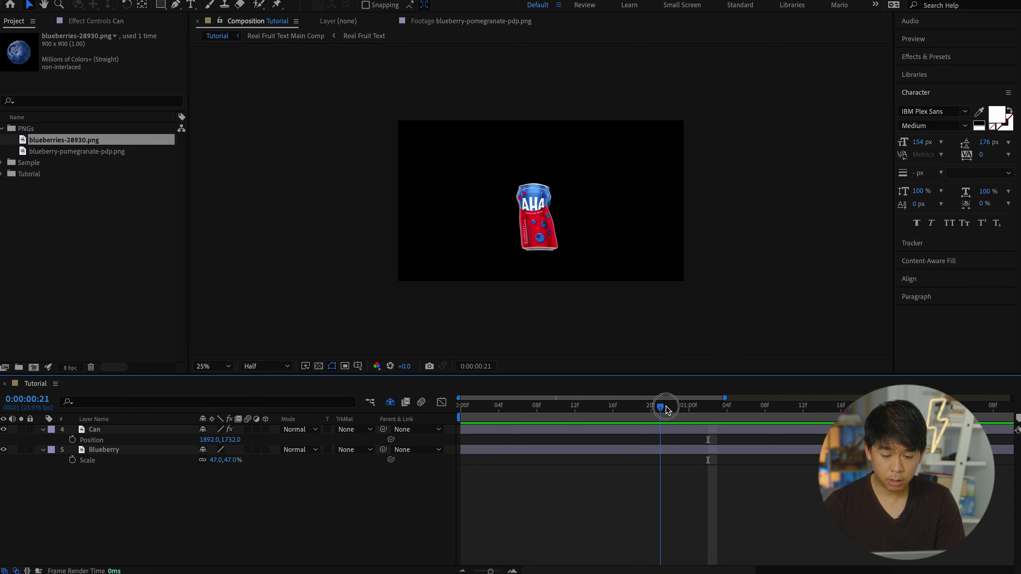
Step: At frame 21, scrub the Blueberry layer's Scale down to 39%
click(627, 450)
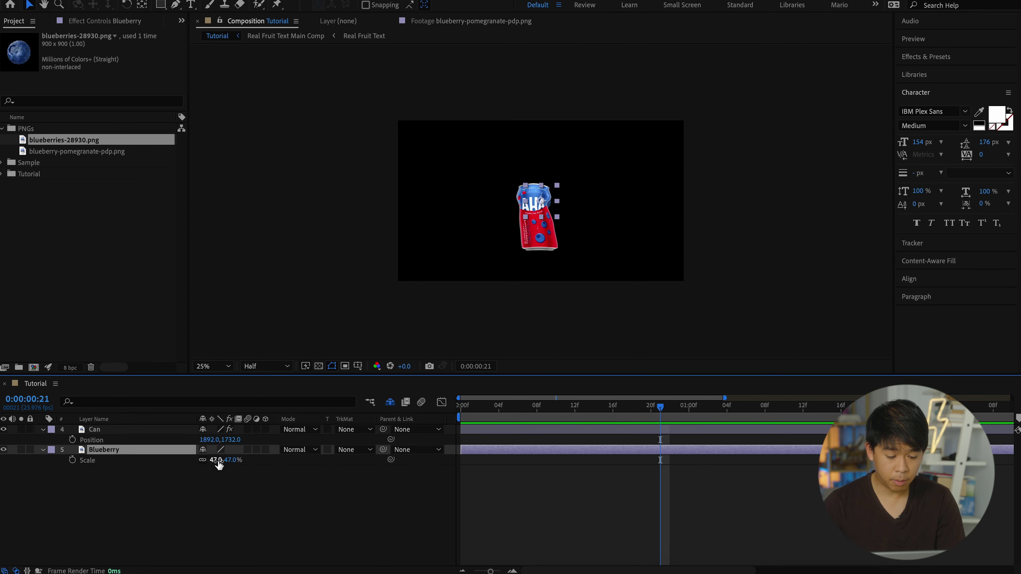
drag(219, 464, 212, 462)
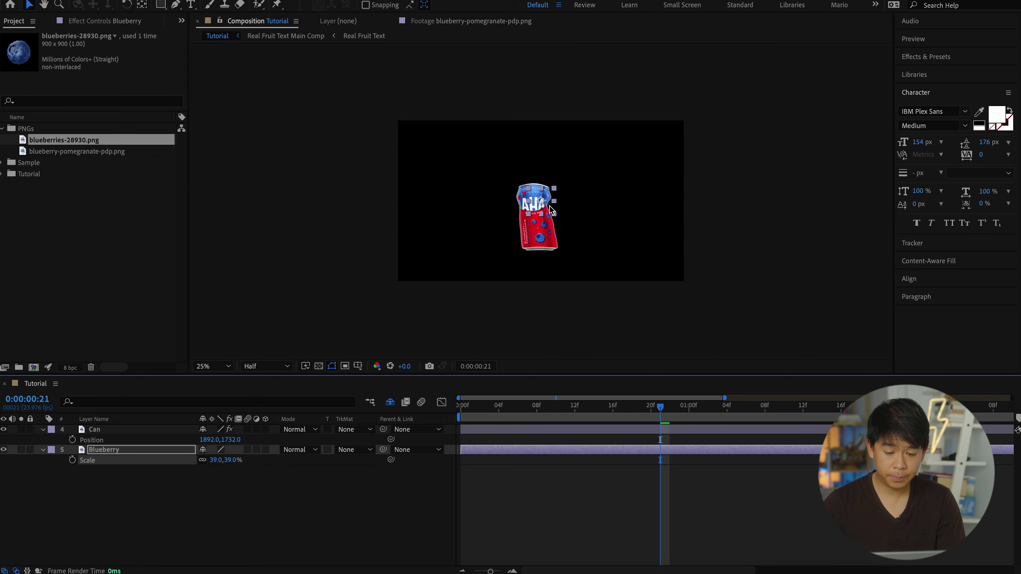
key(period)
key(period)
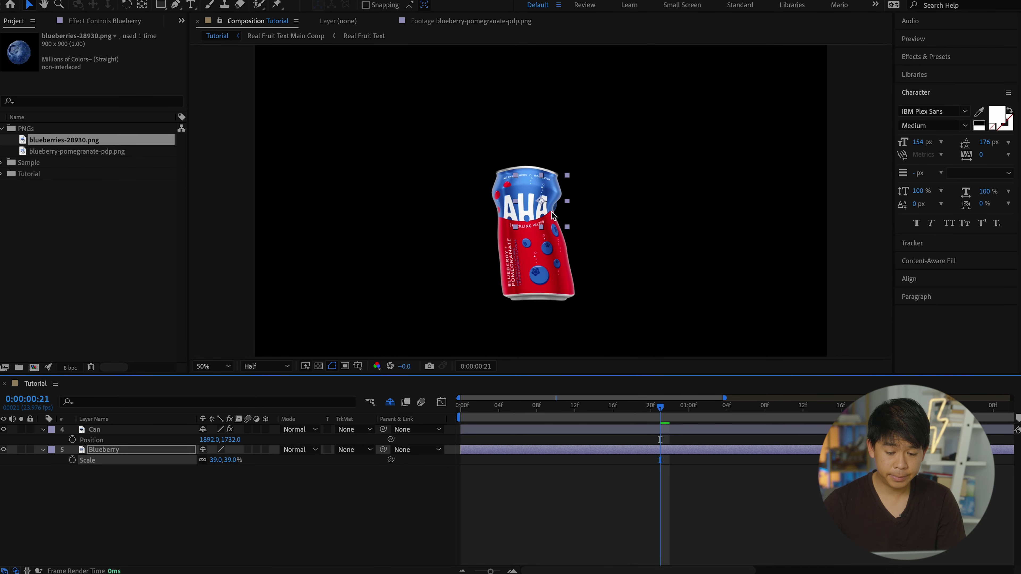
click(97, 452)
Step: Keyframe the blueberry's Position at 0:21 and move it above the frame at 1:01
key(p)
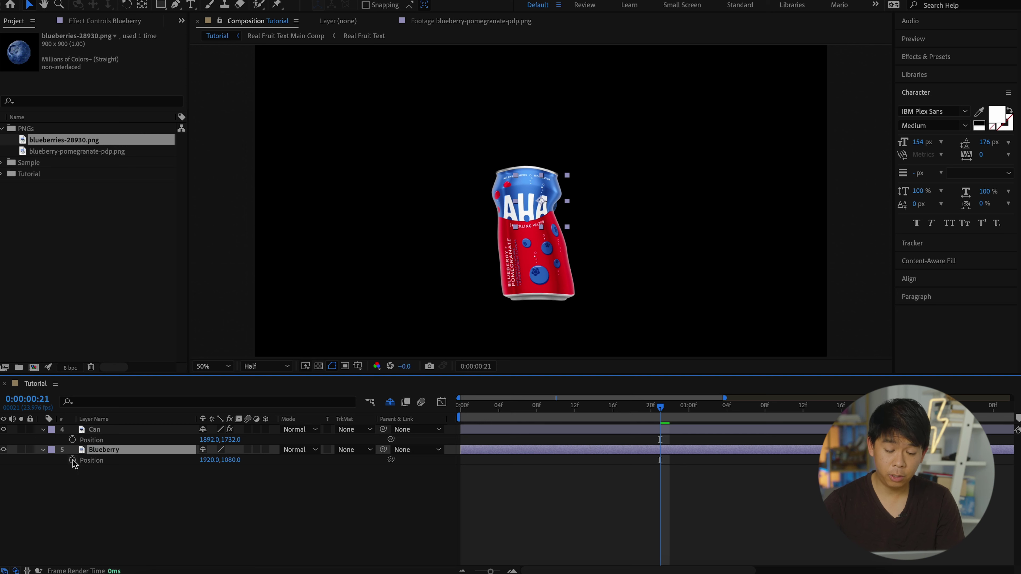
click(73, 461)
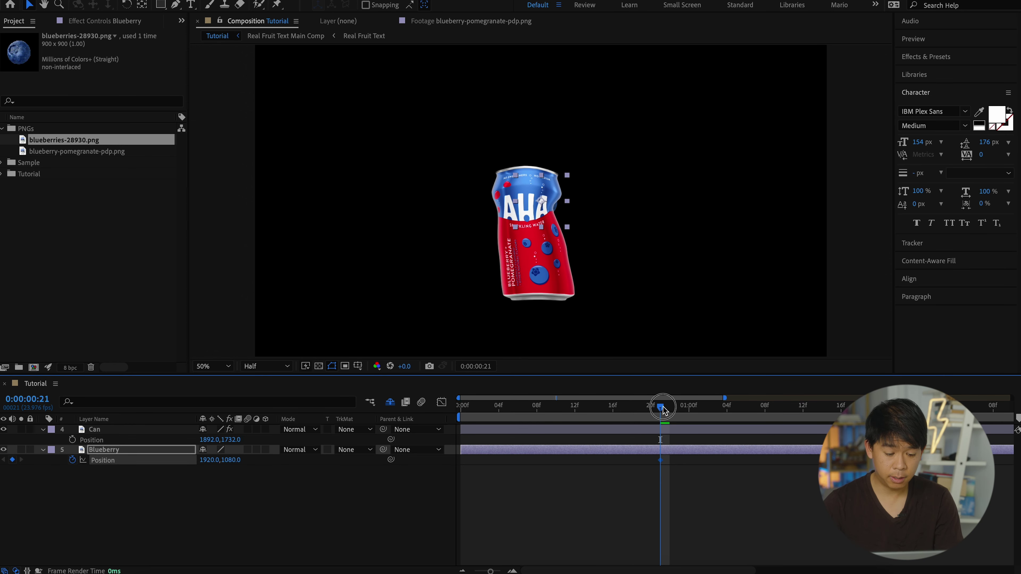
drag(661, 408, 699, 407)
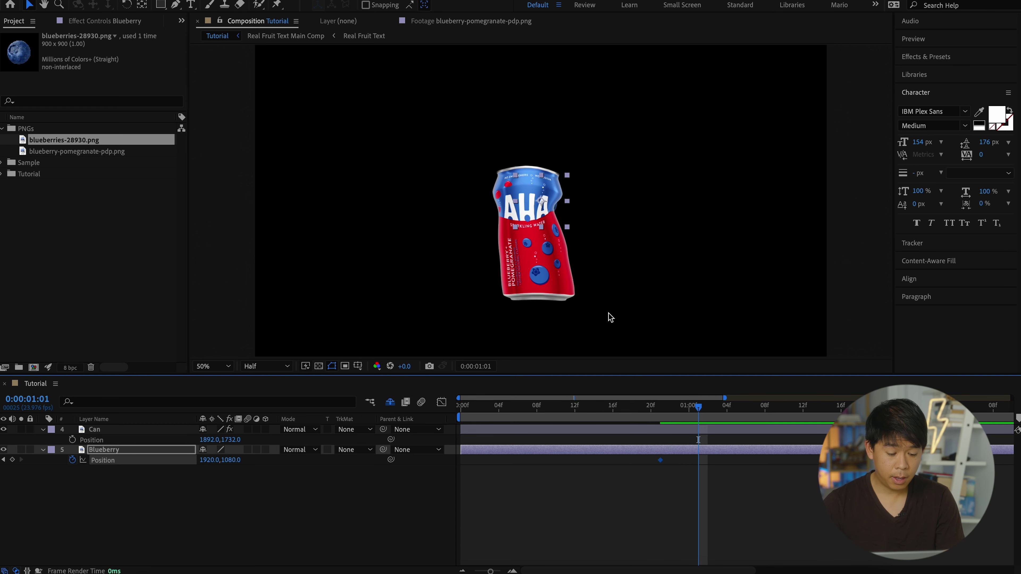
drag(521, 193, 521, 55)
key(slash)
key(comma)
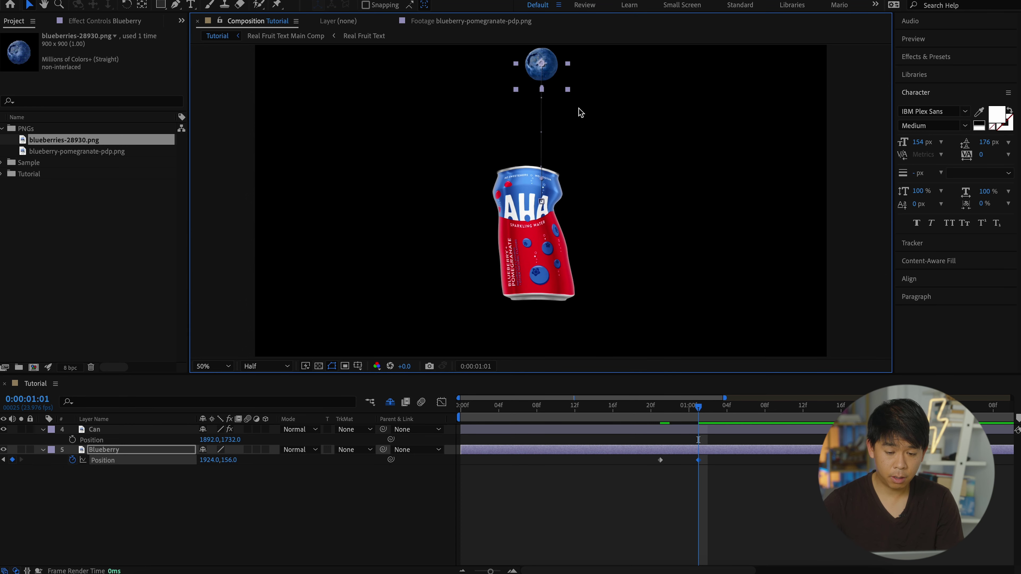
scroll(580, 112, up, 5)
drag(552, 145, 546, 97)
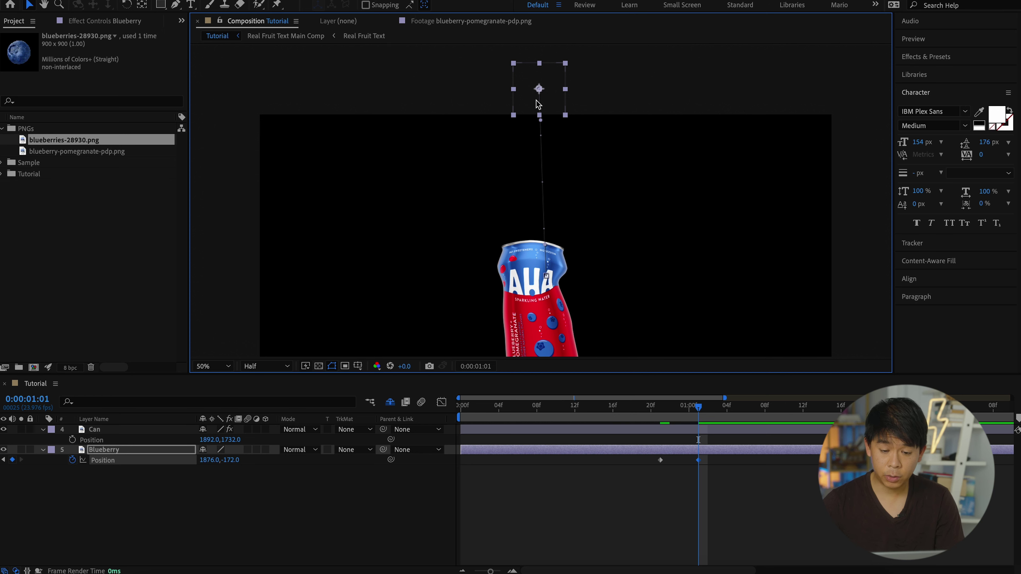
Step: Curve the blueberry's motion path and shift its starting X position to 1809
drag(541, 120, 566, 170)
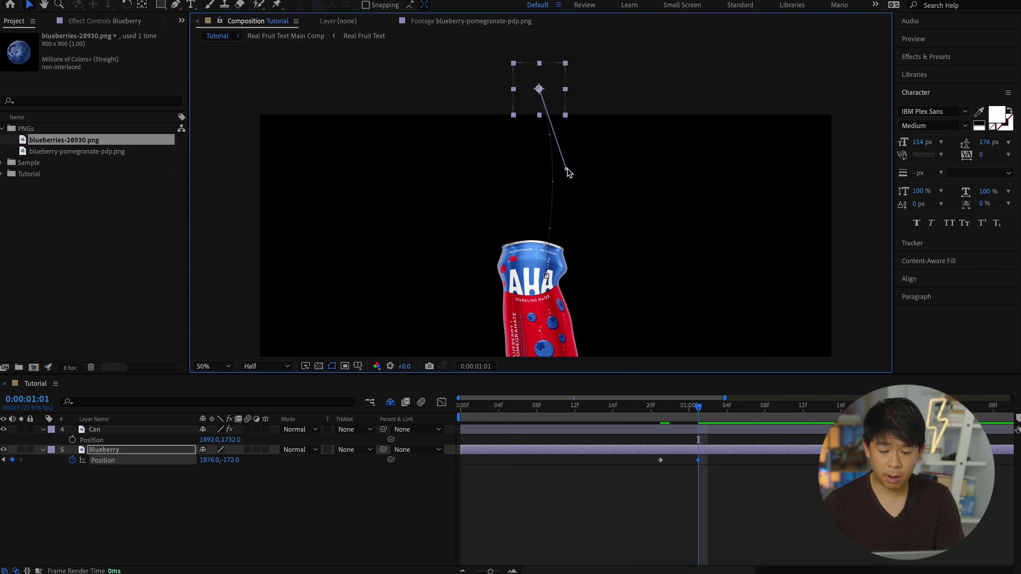
mouse_move(671, 409)
mouse_down()
mouse_move(658, 408)
mouse_move(695, 408)
mouse_move(724, 425)
mouse_move(665, 408)
mouse_move(677, 408)
mouse_move(661, 414)
mouse_up()
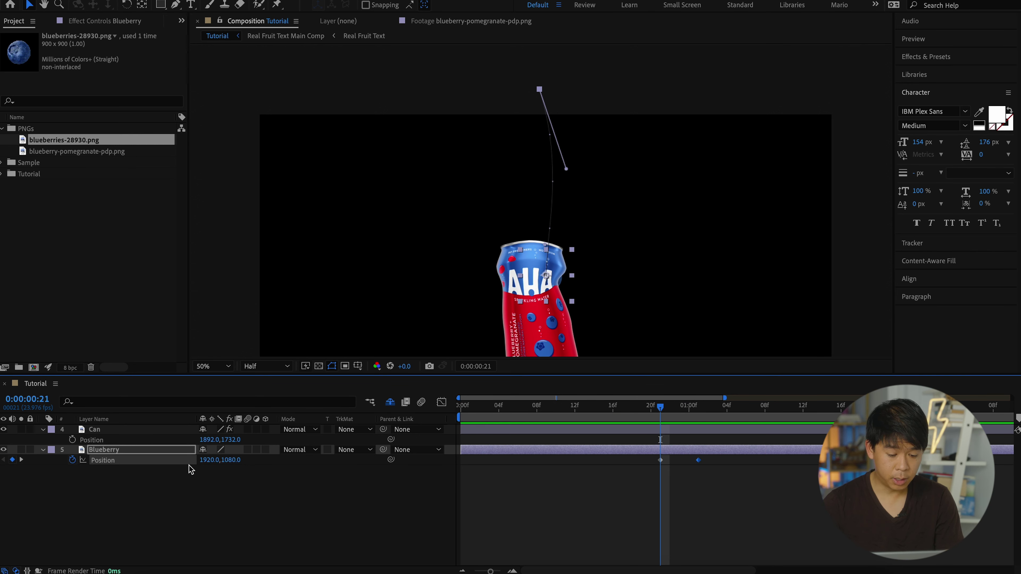
drag(211, 462, 137, 458)
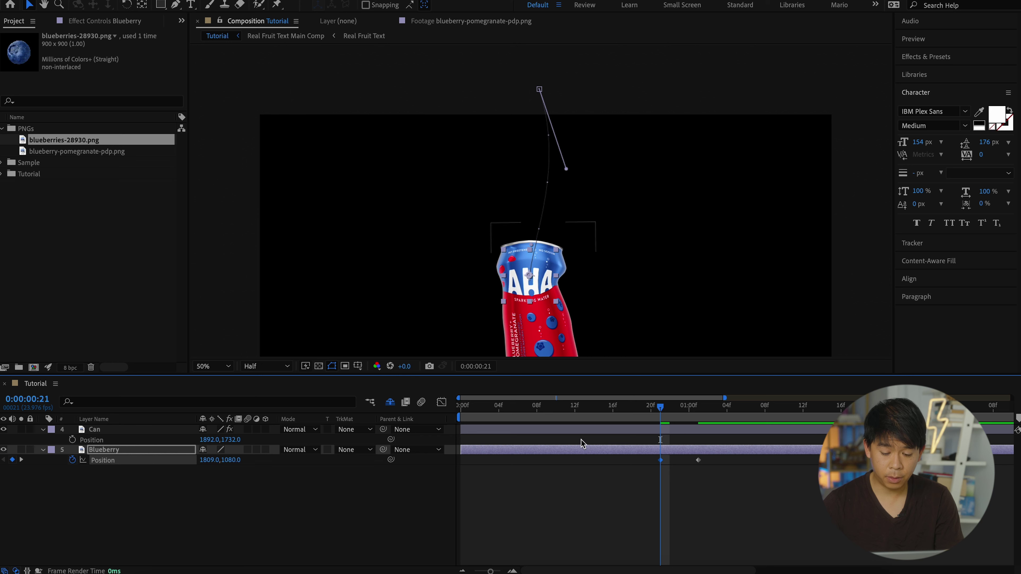
click(626, 450)
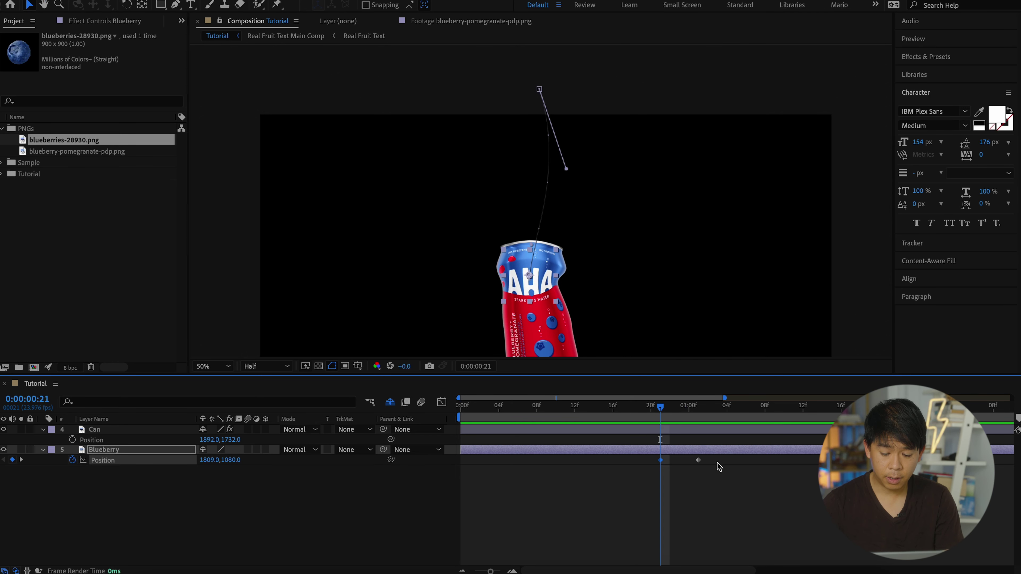
Step: Retime the end Position keyframe slightly later and preview the blueberry's rise
drag(698, 460, 745, 461)
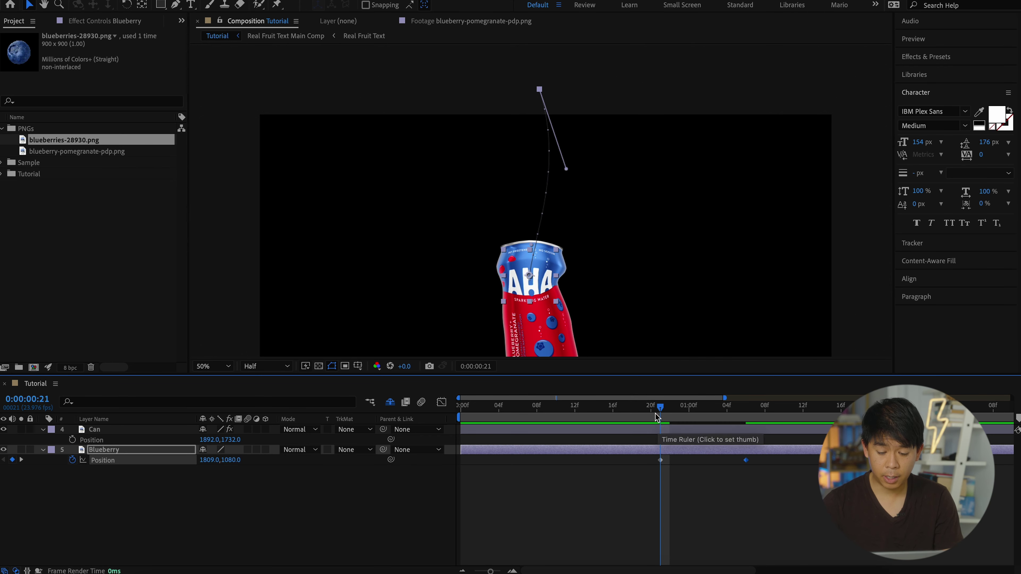
click(655, 407)
click(660, 406)
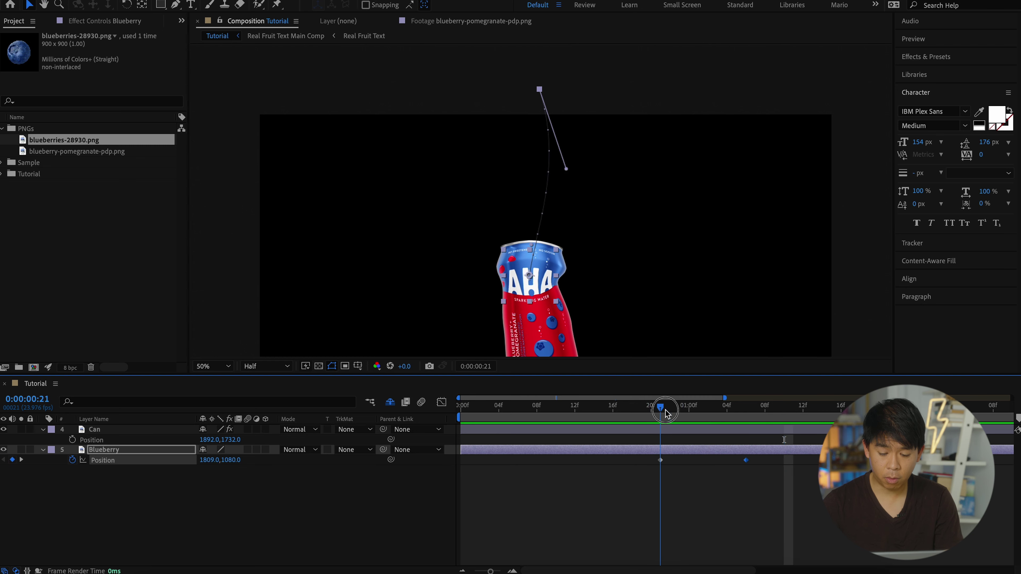
drag(746, 461, 737, 461)
key(space)
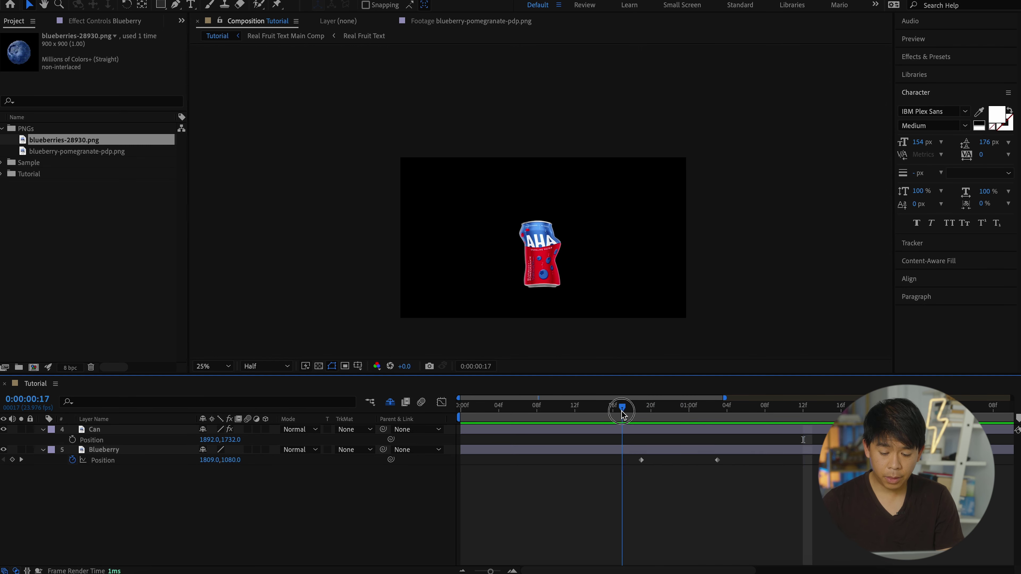
key(space)
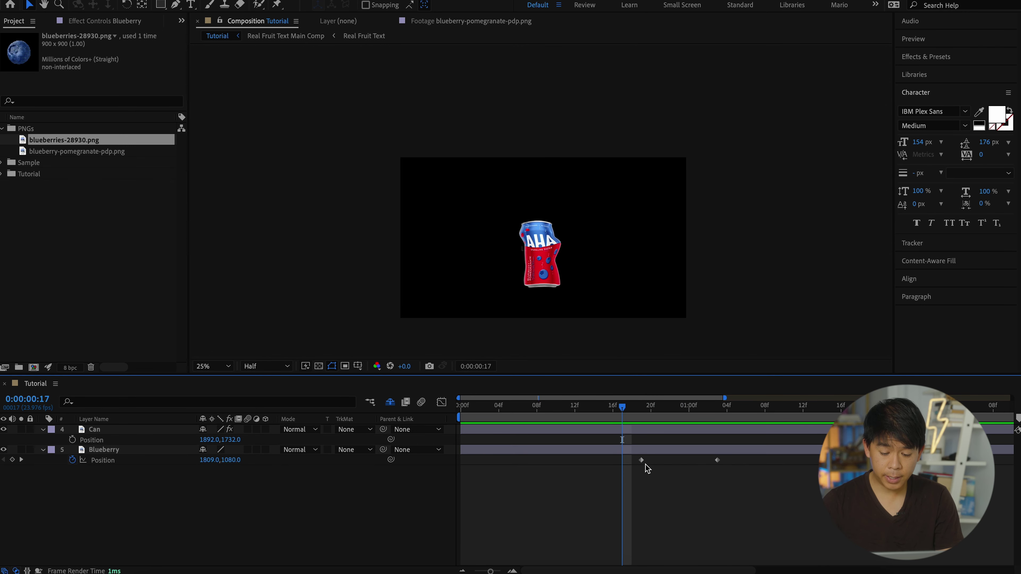
Step: Apply Easy Ease Out to the first Position keyframe, Easy Ease In to the second, and lower the scale slightly
click(643, 461)
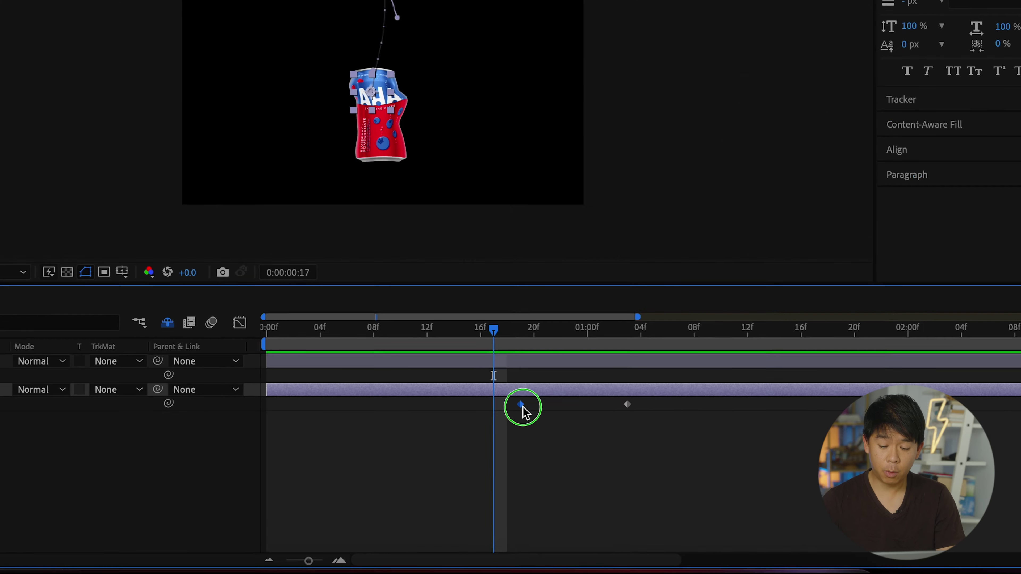
right_click(642, 461)
mouse_move(736, 565)
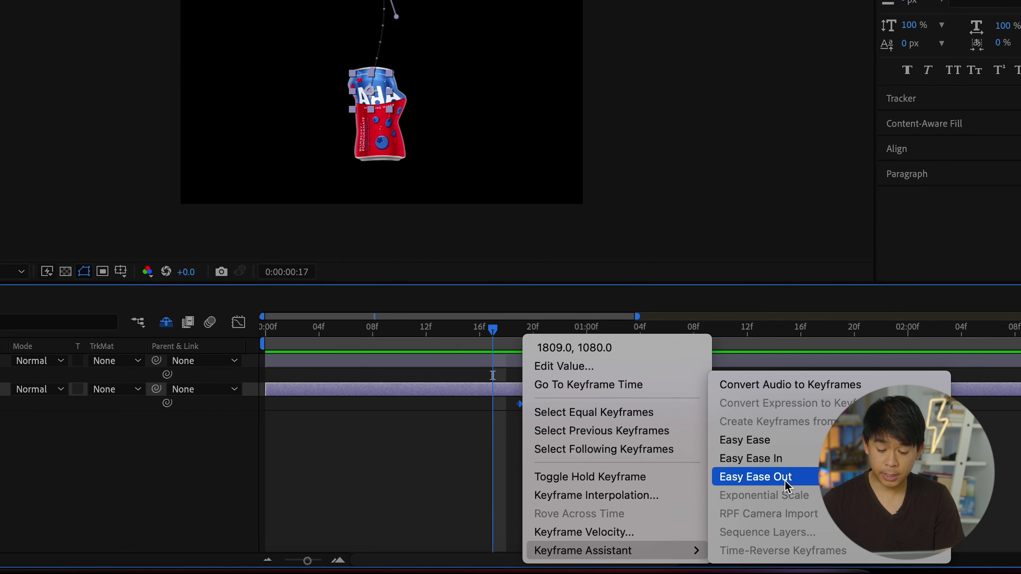
click(772, 487)
right_click(627, 406)
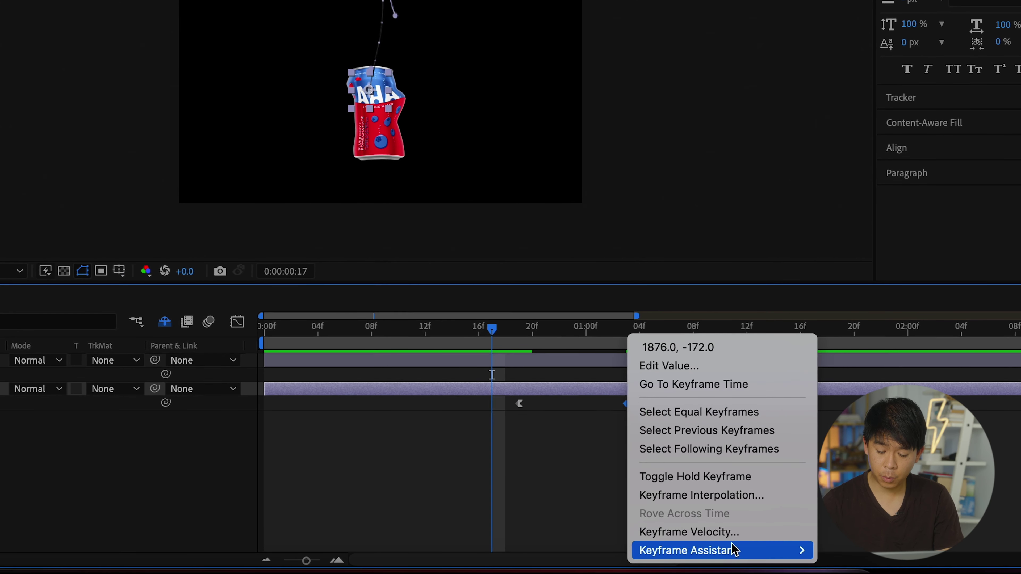
mouse_move(736, 554)
click(538, 462)
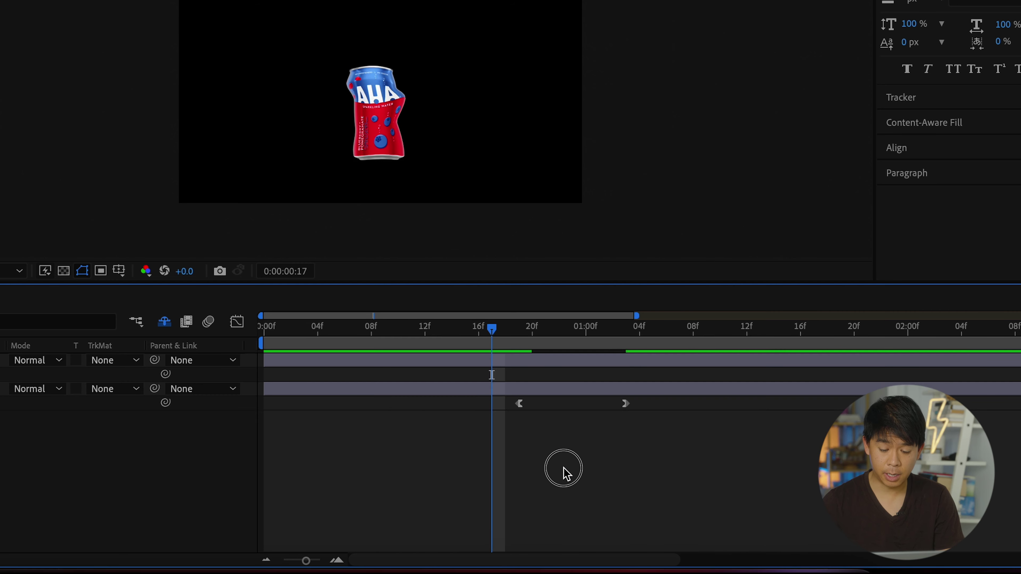
key(Page_Down)
key(Page_Down)
key(Page_Down)
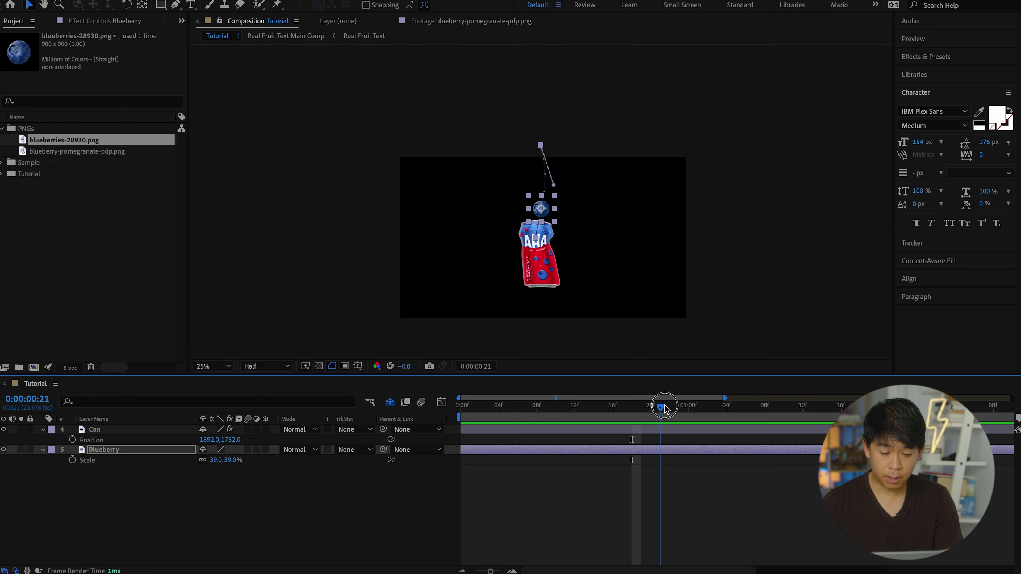
drag(229, 468, 212, 459)
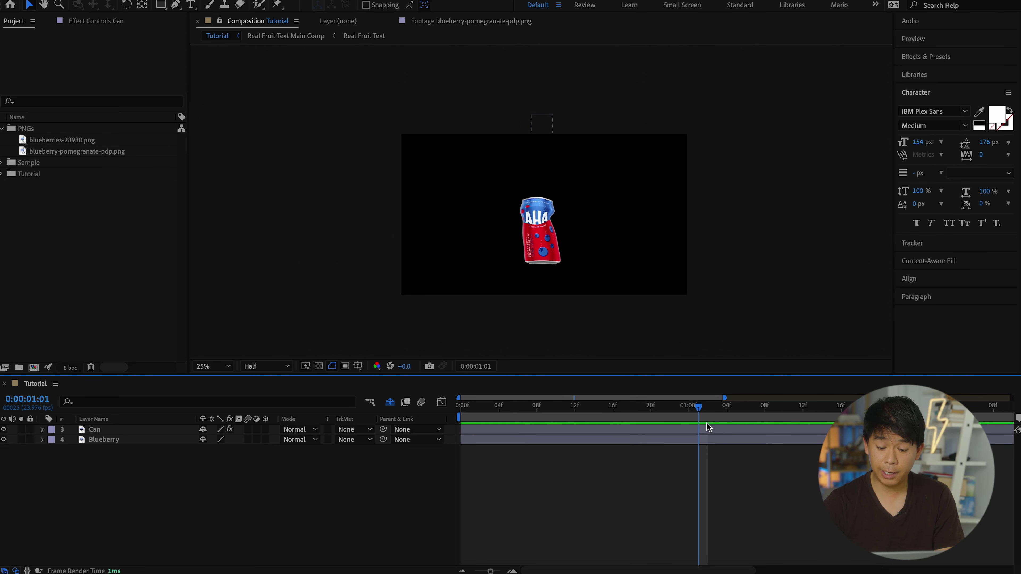
Step: Pre-compose the Can and Blueberry layers into a 'Can and blueberry' precomp
click(709, 428)
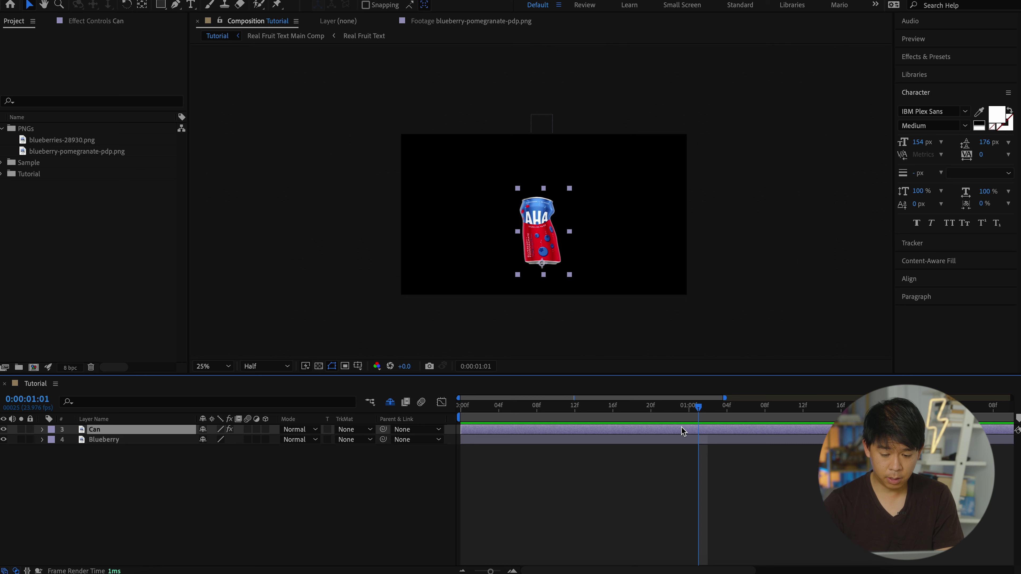
shift+click(105, 440)
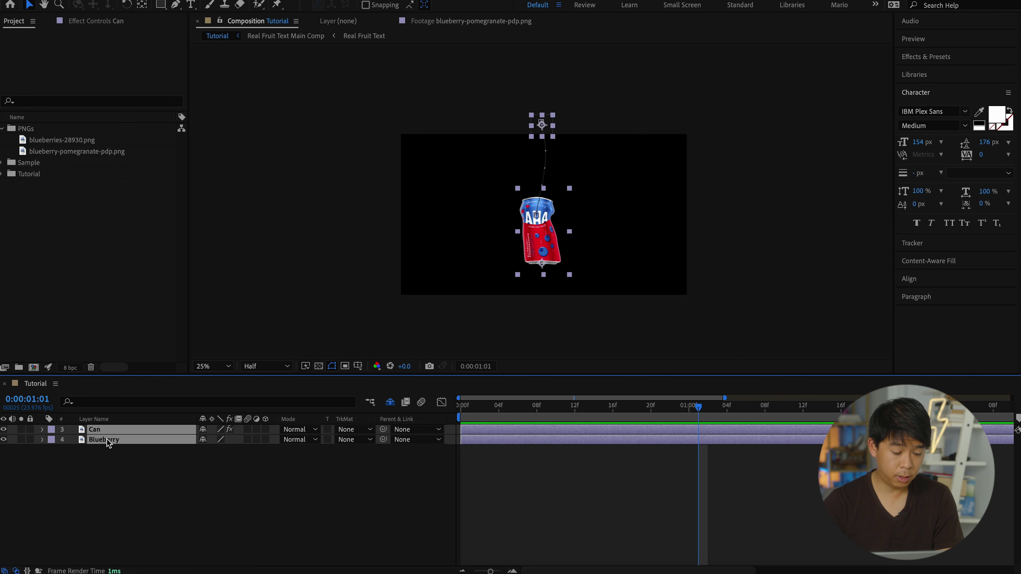
right_click(107, 442)
click(134, 490)
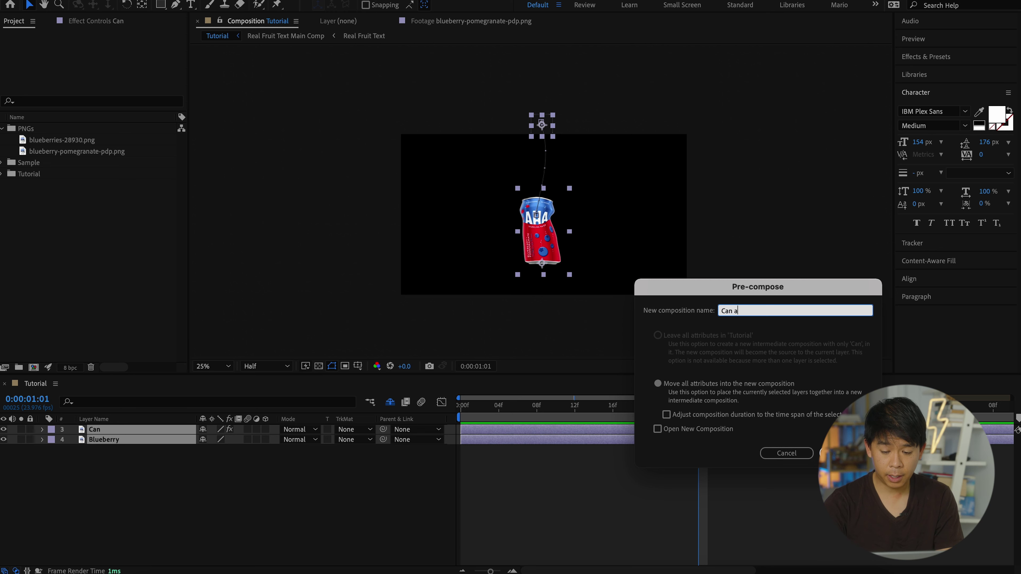
key(Return)
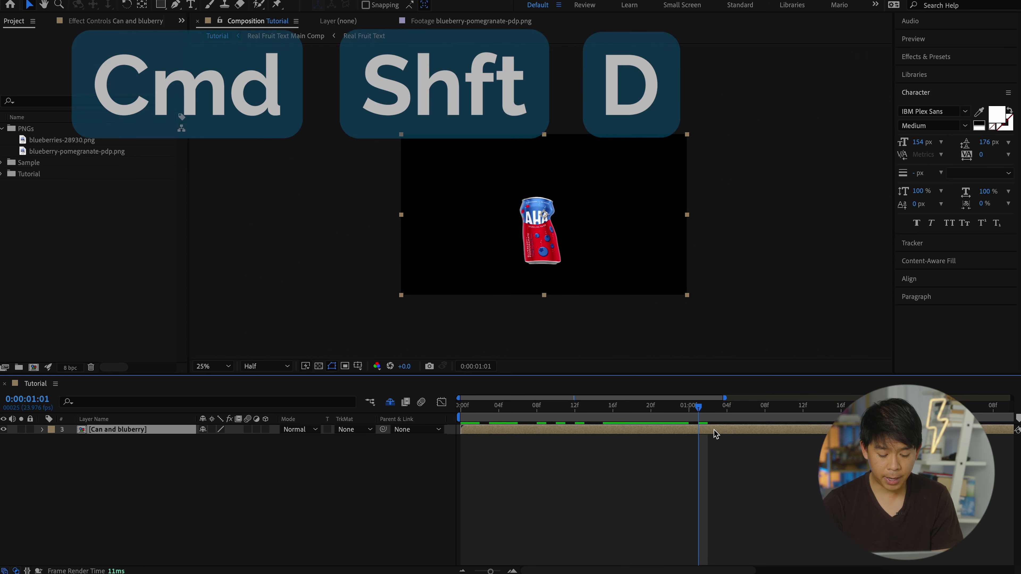
Step: Split the precomp at the playhead and delete the later part so it ends at 0:00:01:01
key(super+shift+d)
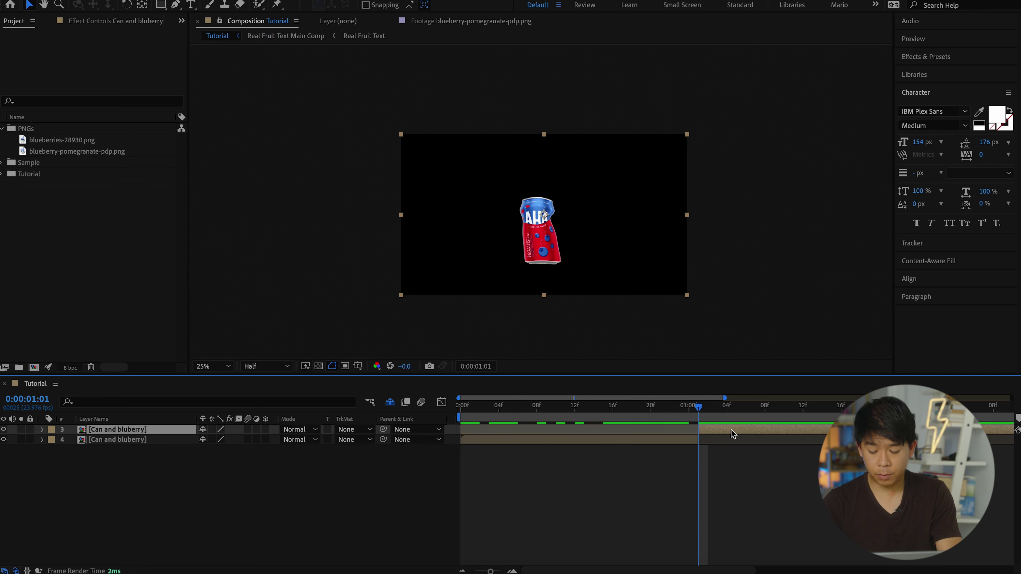
key(Delete)
mouse_move(701, 412)
mouse_down()
mouse_move(642, 402)
mouse_move(699, 401)
mouse_move(686, 399)
mouse_move(707, 427)
mouse_move(689, 405)
mouse_up()
click(700, 406)
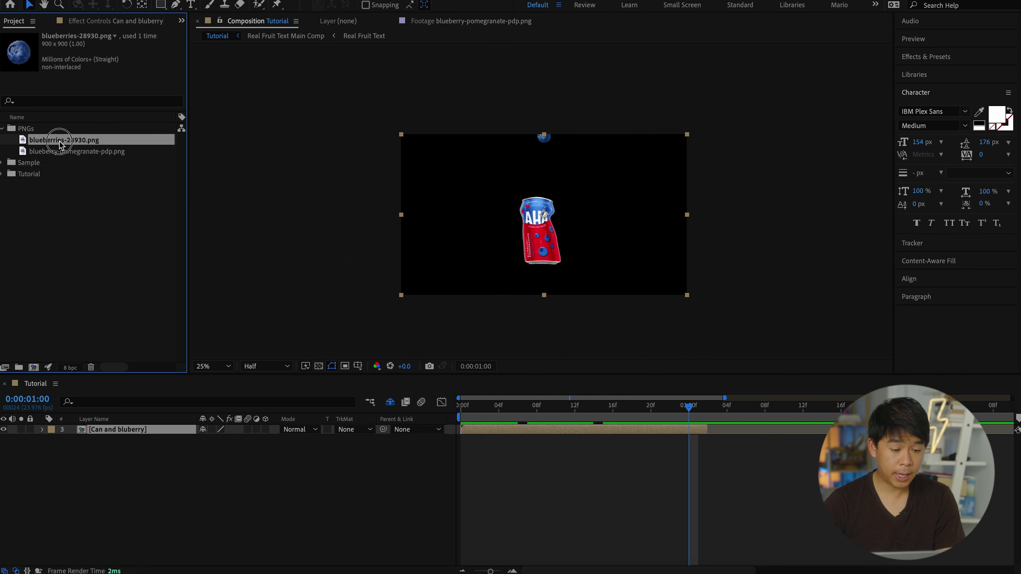
Step: Add blueberries-28930.png above the precomp, starting at 0:00:01:01 where the precomp ends
drag(62, 140, 114, 460)
key(ctrl+])
key(ctrl+])
key(Page_Down)
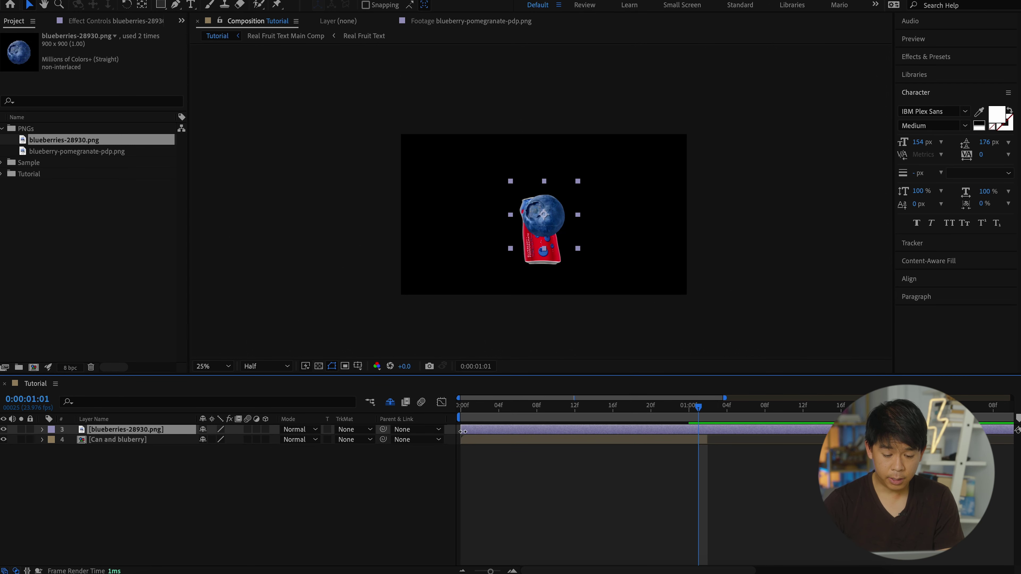
drag(463, 431, 749, 432)
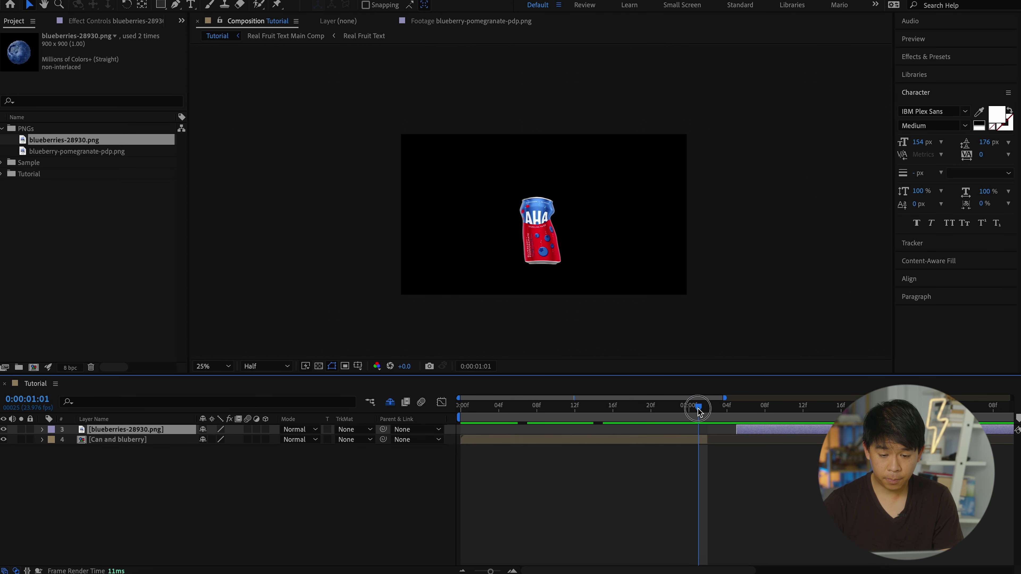
mouse_move(707, 439)
mouse_down()
mouse_move(741, 429)
mouse_move(712, 431)
mouse_up()
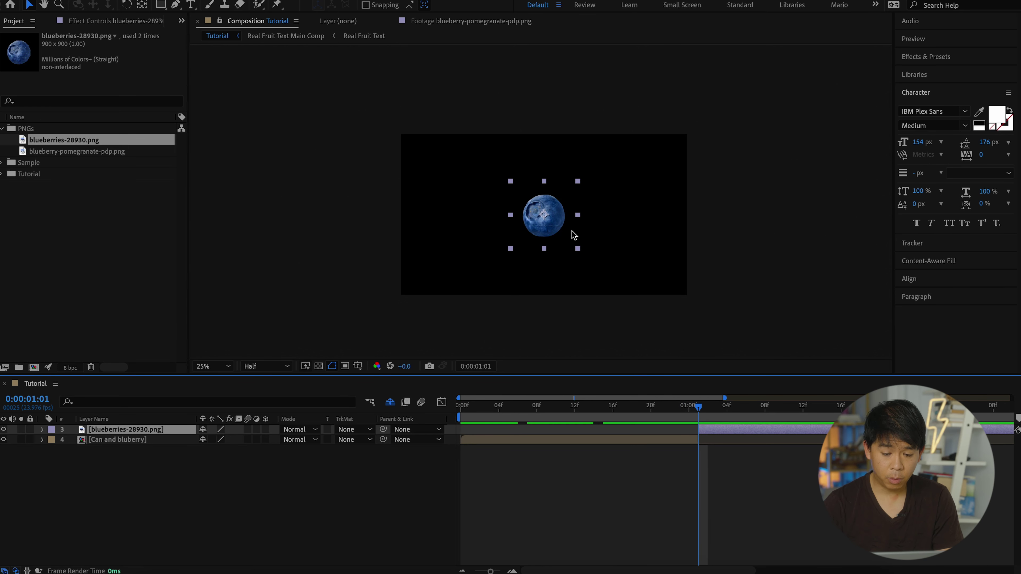
click(702, 409)
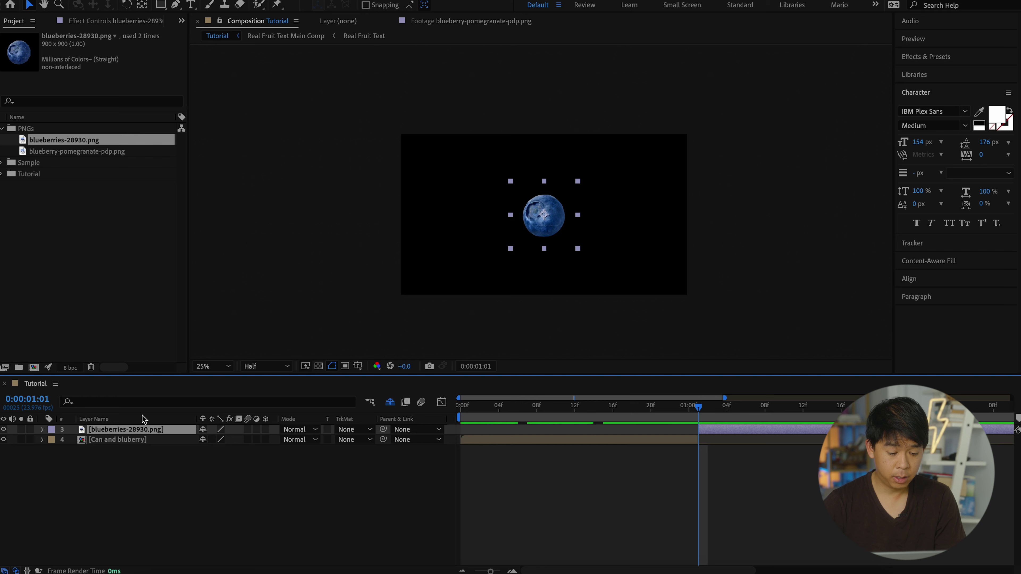
Step: Key the blueberry at Position 1920,2464 below the frame and Rotation 44° at 0:00:01:01
key(alt+shift+p)
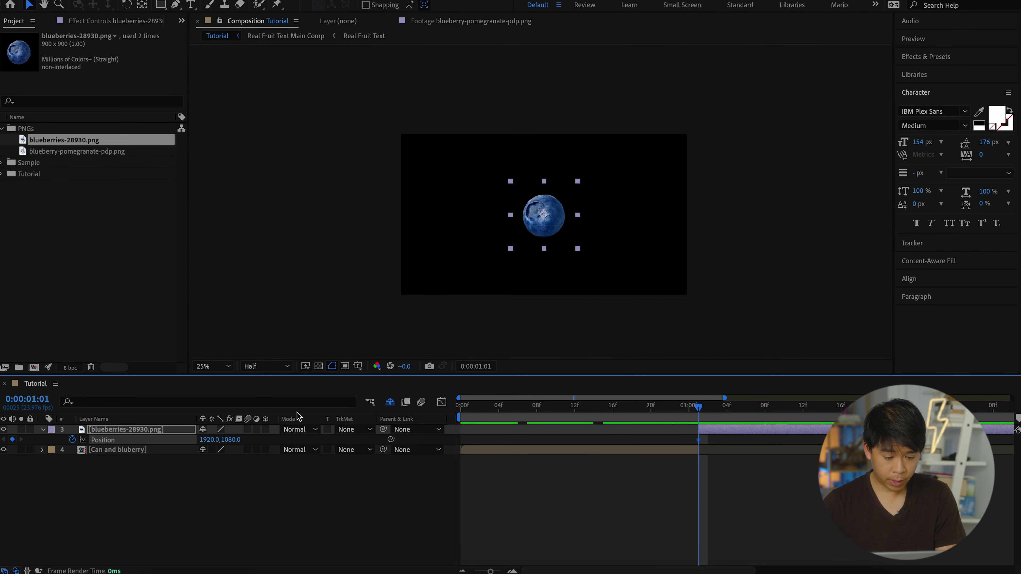
drag(237, 444, 1017, 478)
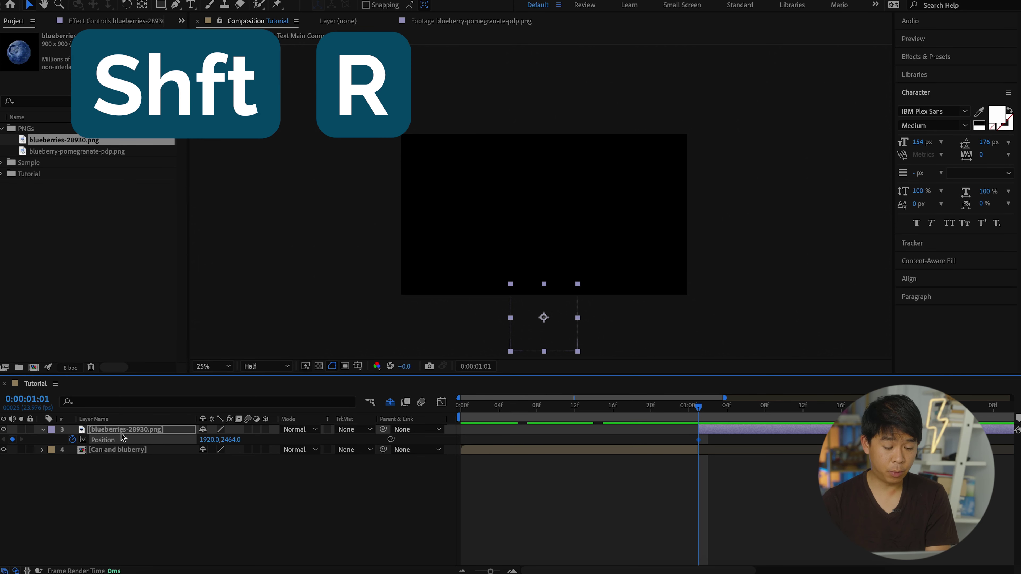
key(shift+r)
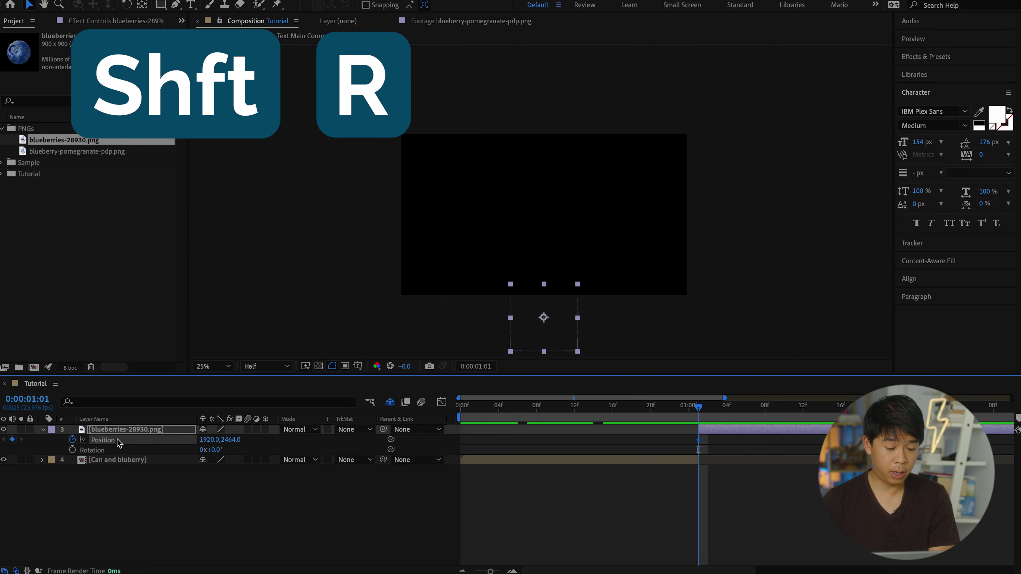
click(73, 450)
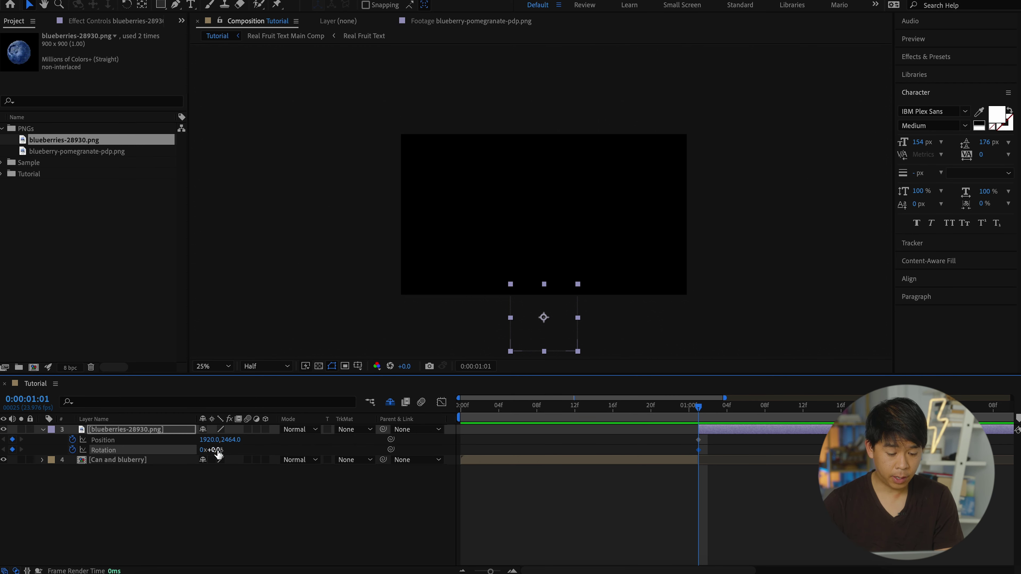
drag(218, 454, 245, 451)
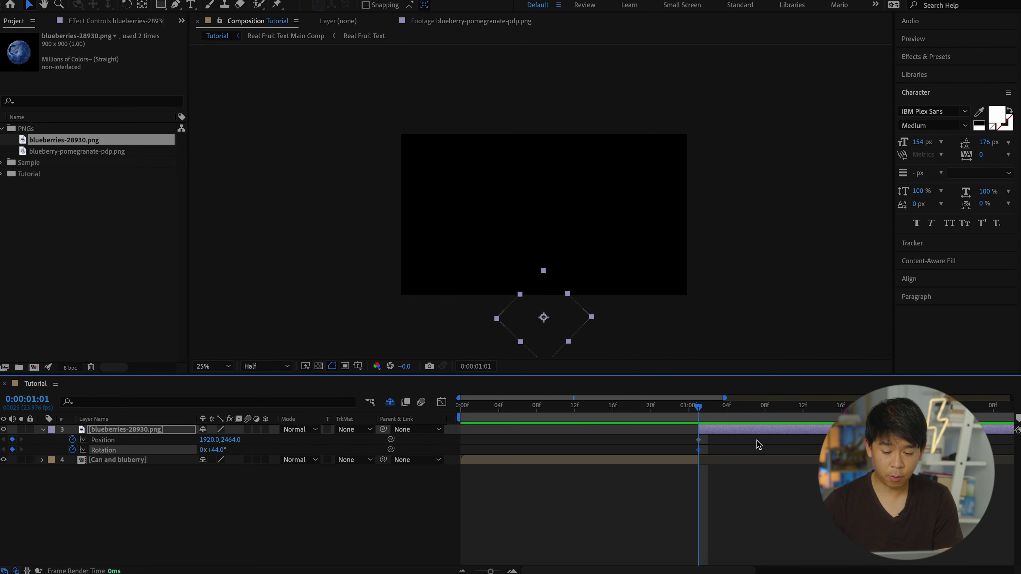
drag(702, 415, 765, 417)
Step: Move the blueberry to the frame centre at 0:00:01:08, adjust its rotation, then delete the extra Rotation keyframe
drag(233, 440, 5, 432)
drag(555, 287, 553, 212)
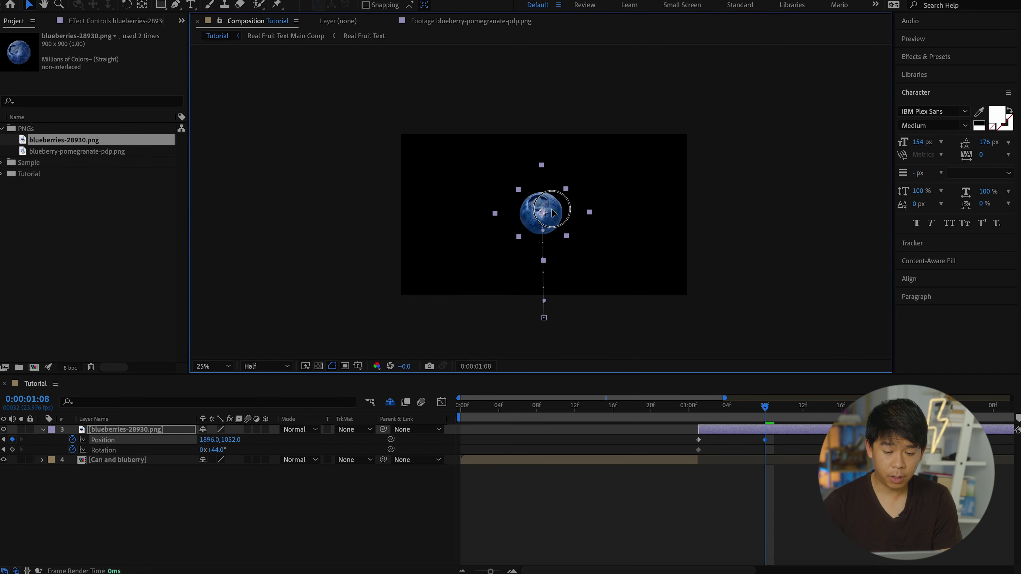
drag(213, 450, 197, 458)
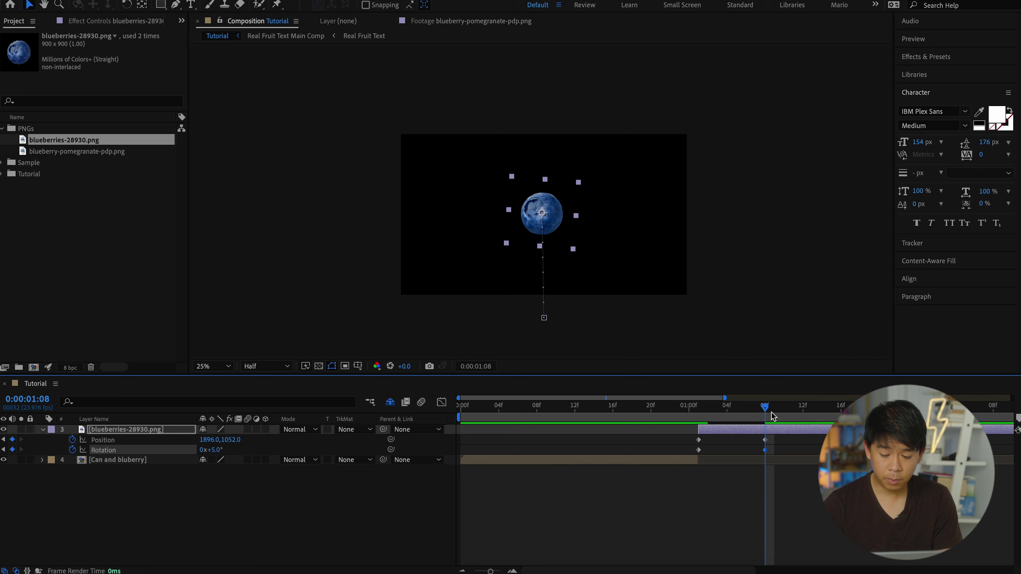
key(space)
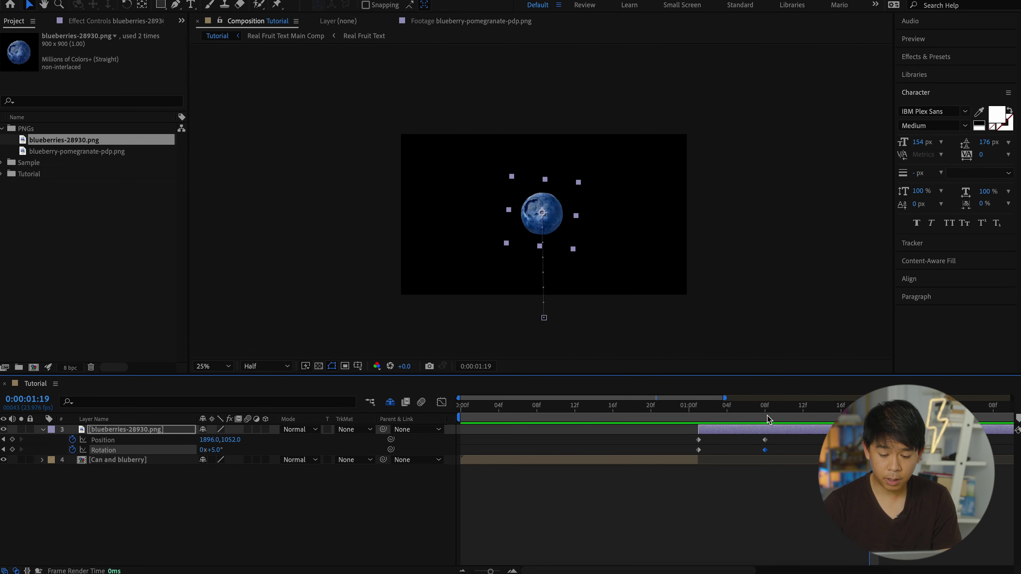
mouse_move(769, 419)
mouse_down()
mouse_move(736, 408)
mouse_move(813, 408)
mouse_move(716, 408)
mouse_move(817, 411)
mouse_move(765, 408)
mouse_up()
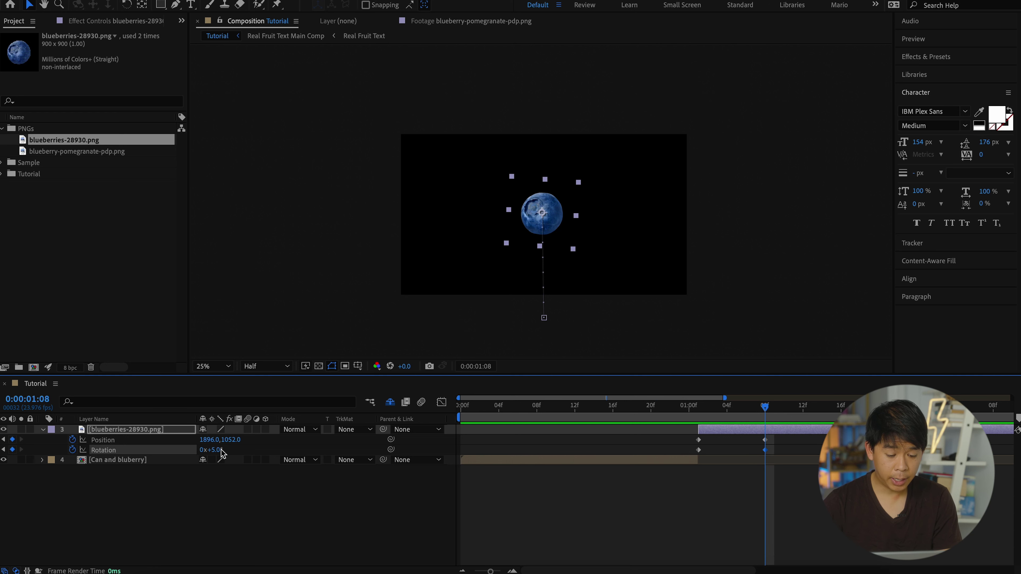
mouse_move(221, 452)
mouse_down()
mouse_move(253, 455)
mouse_move(212, 461)
mouse_up()
key(Delete)
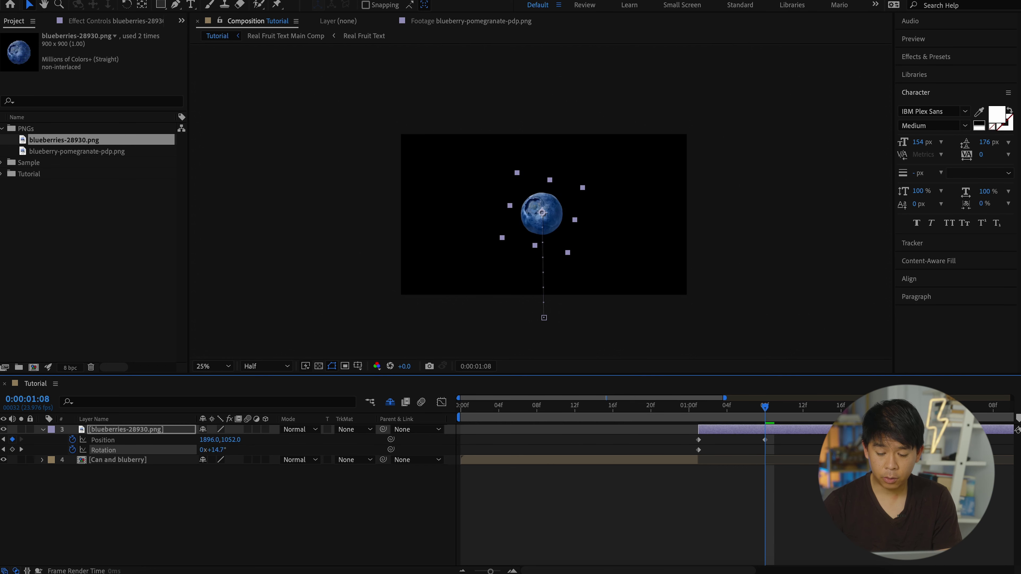
key(Page_Up)
key(Page_Up)
key(Page_Up)
key(Page_Up)
key(Page_Up)
key(Page_Up)
key(Page_Up)
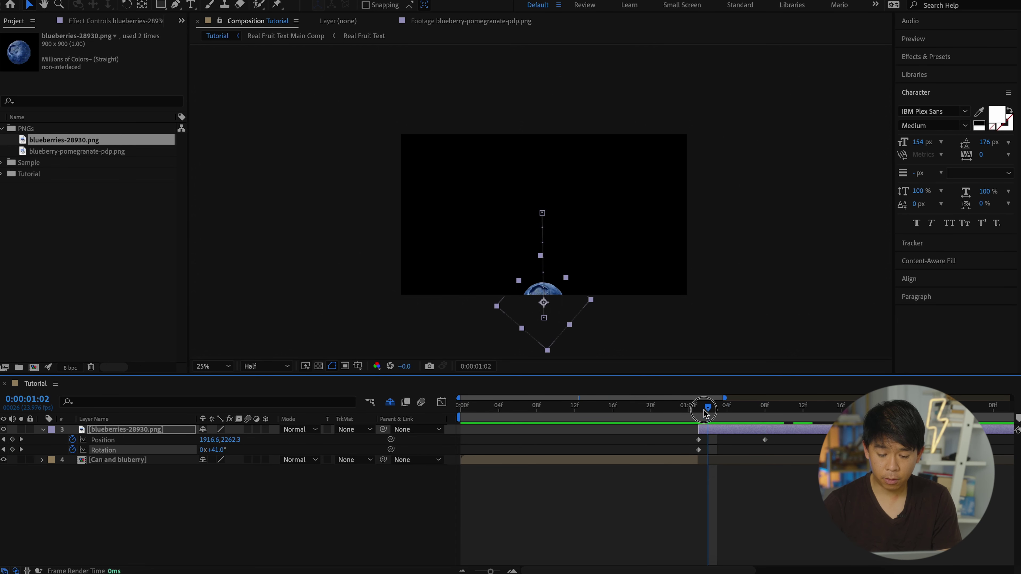
Step: Animate the blueberry's Scale from 88% at 0:00:01:01 to 100% at 0:00:01:08
key(shift+s)
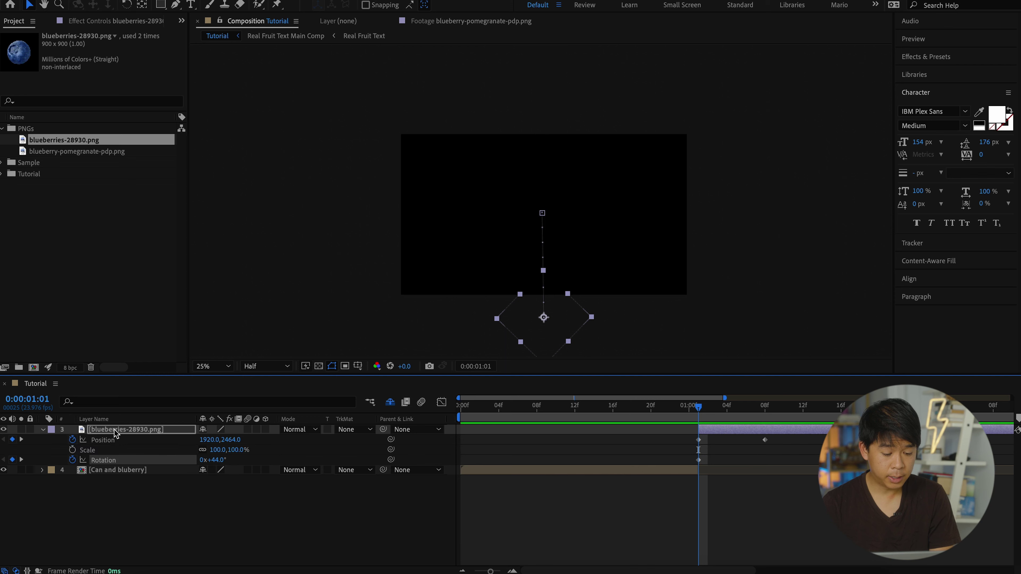
click(77, 453)
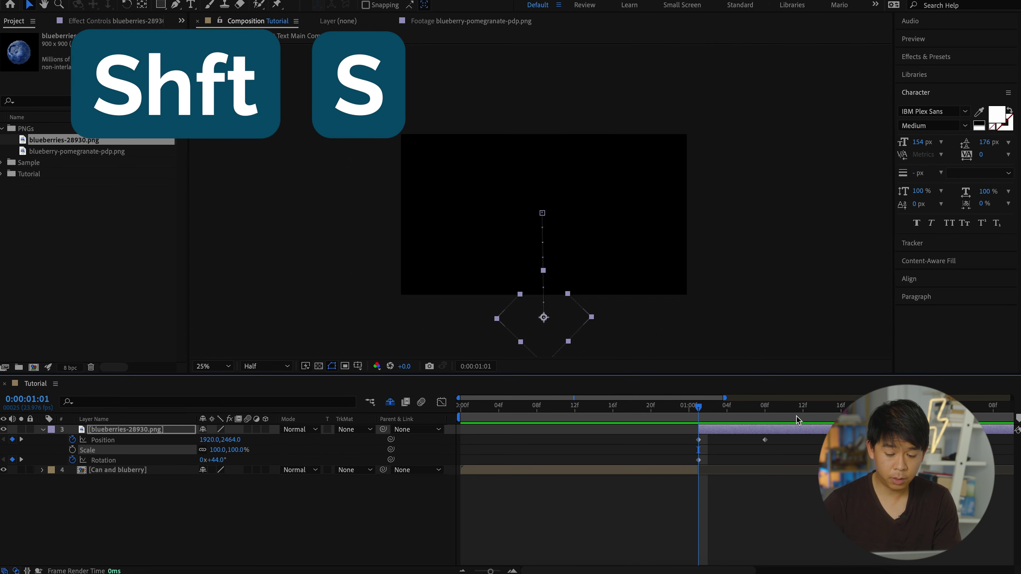
click(73, 450)
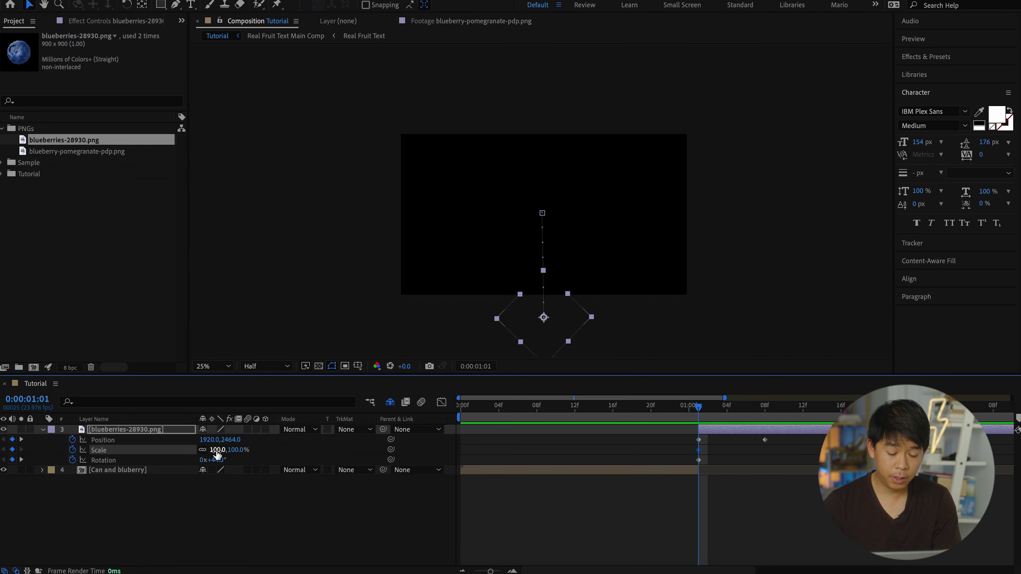
drag(217, 454, 213, 454)
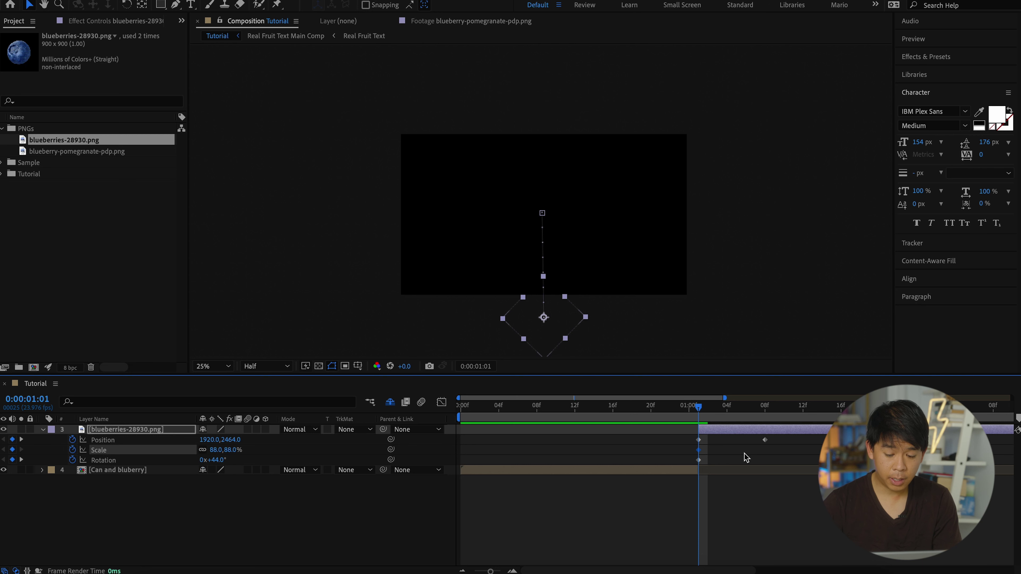
key(k)
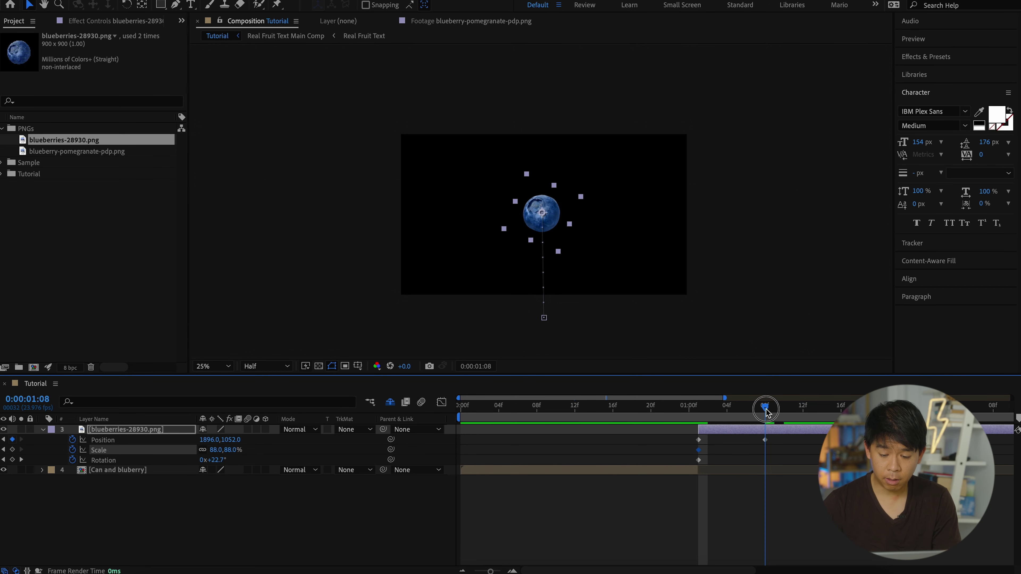
click(217, 450)
text(1)
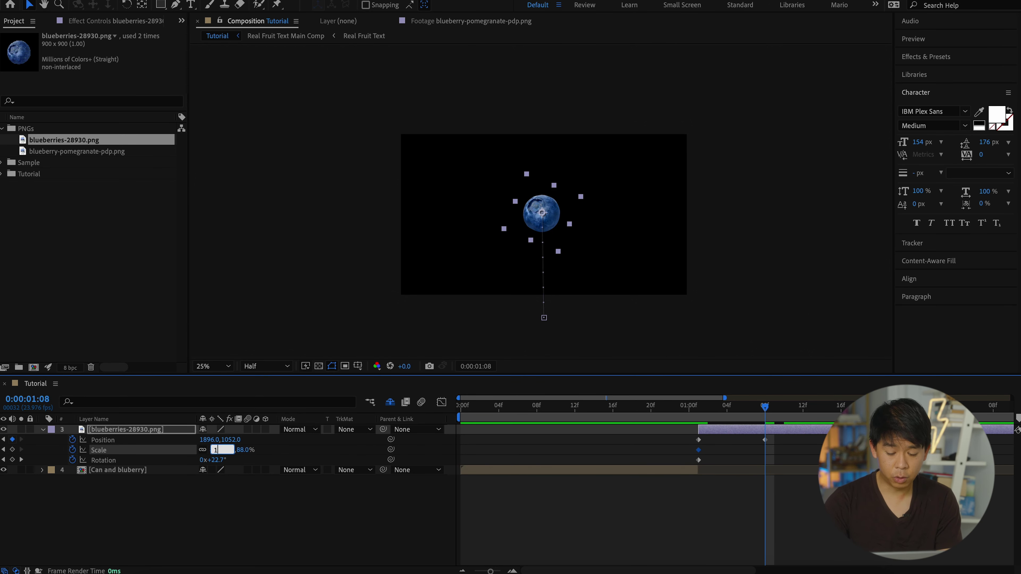
text(00)
key(Return)
Step: Curve the blueberry's motion path to the right and check the rising motion
drag(542, 233, 558, 281)
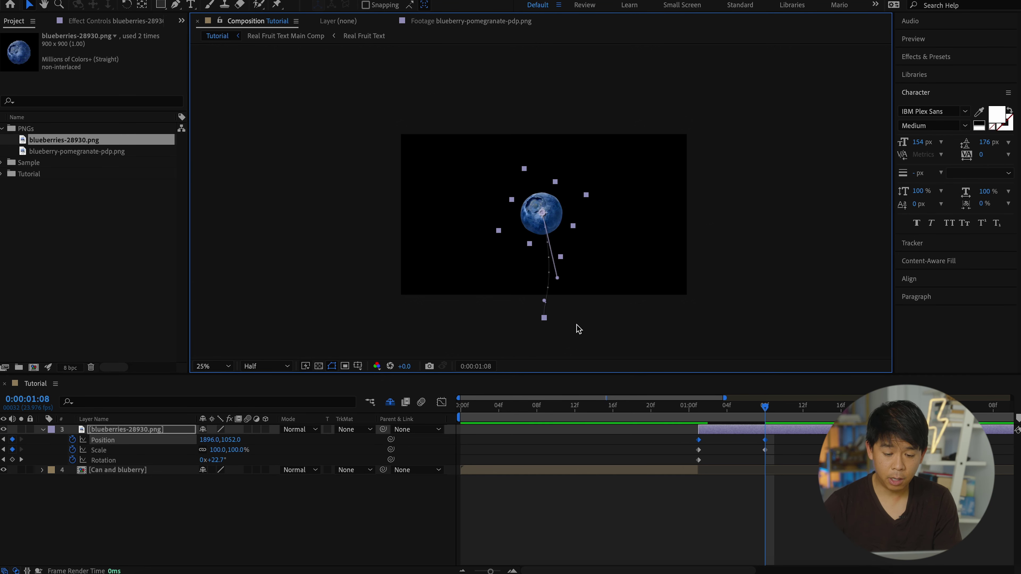
drag(719, 406, 688, 406)
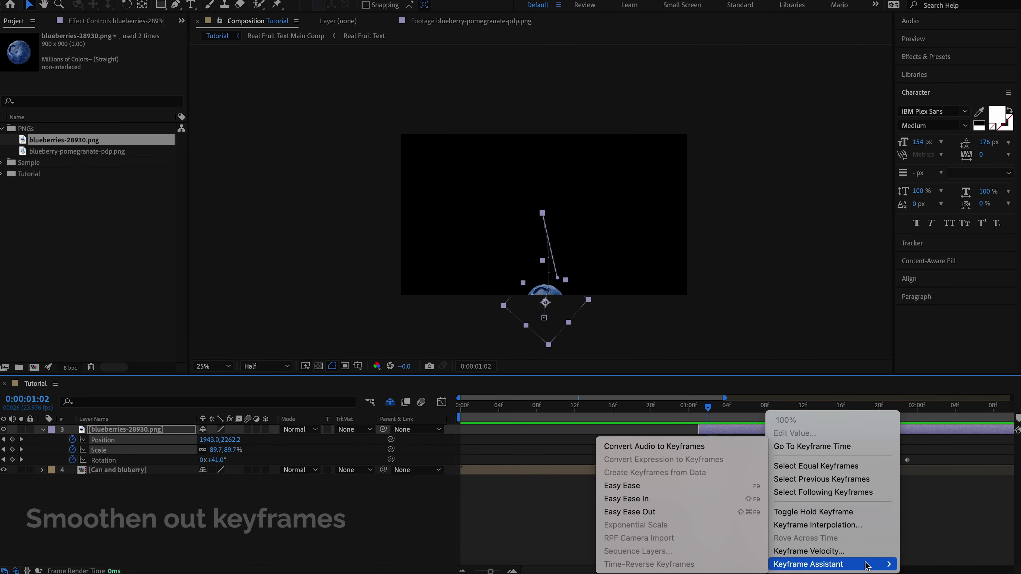
right_click(698, 450)
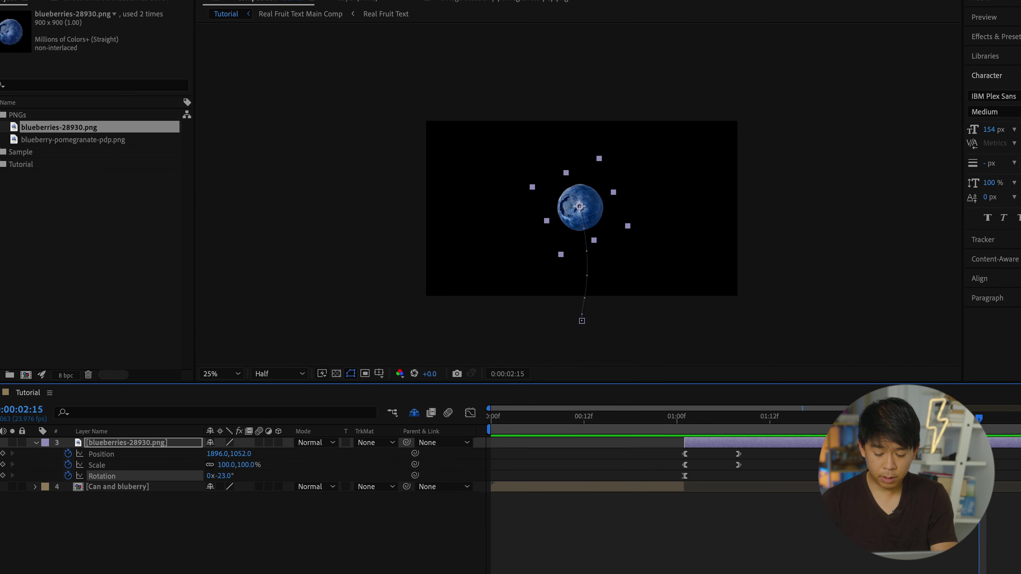
Step: Add a Position keyframe at 0:00:02:01 raising the blueberry slightly to Y 961
key(minus)
click(272, 458)
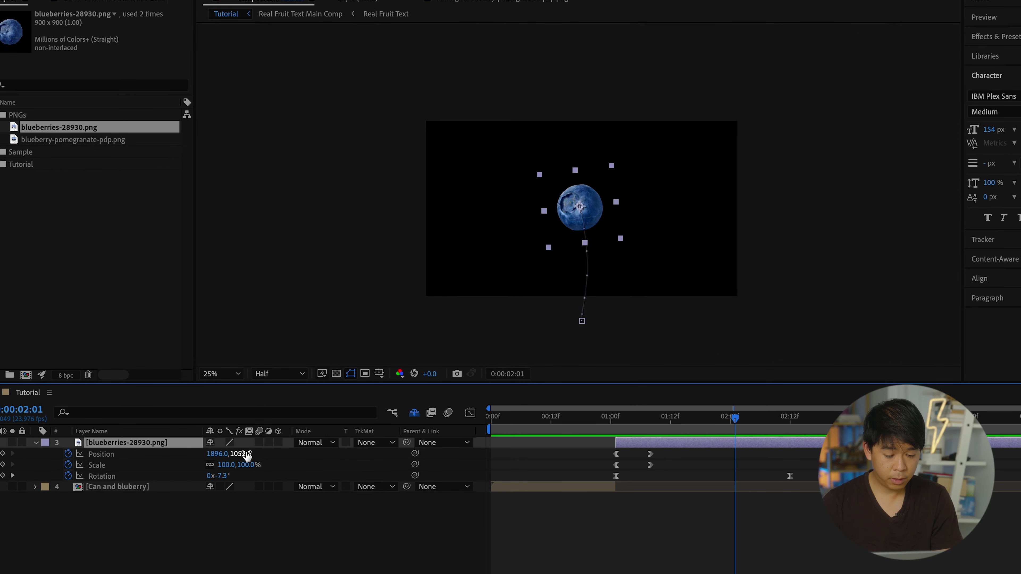
drag(245, 455, 192, 456)
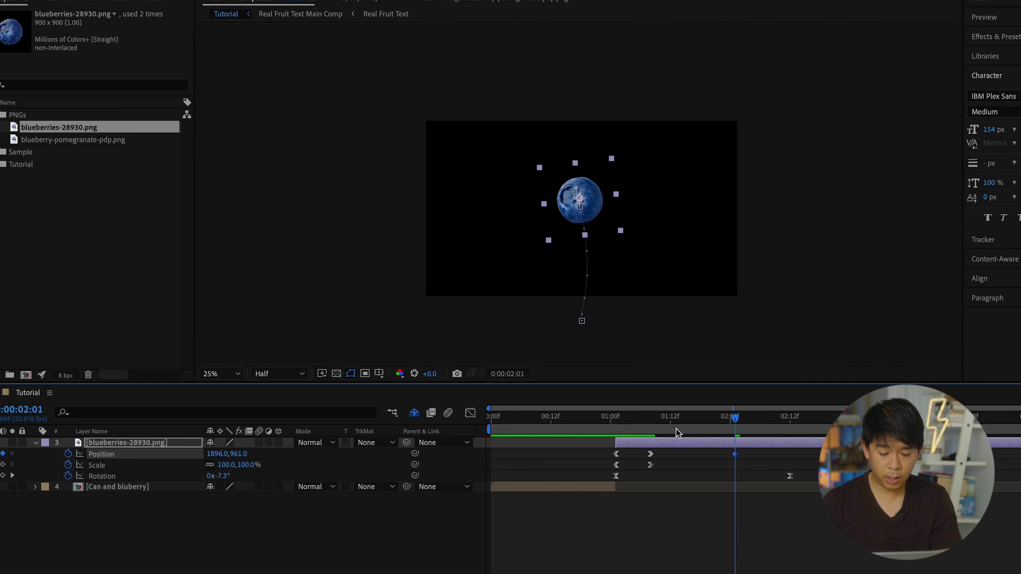
key(space)
click(744, 437)
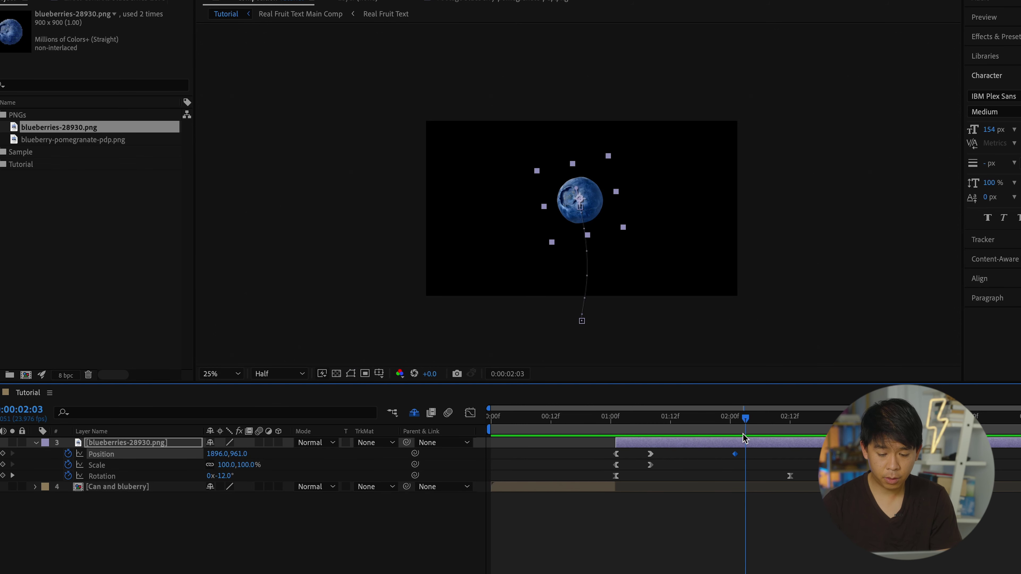
Step: Drop the blueberry below the frame to Y 2478 at about 0:00:02:09
click(733, 417)
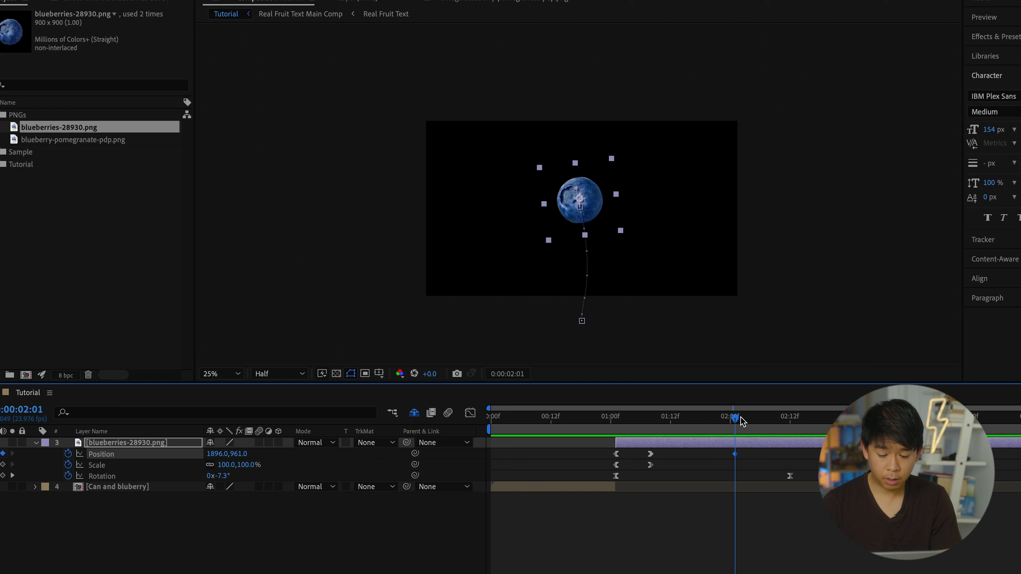
click(741, 418)
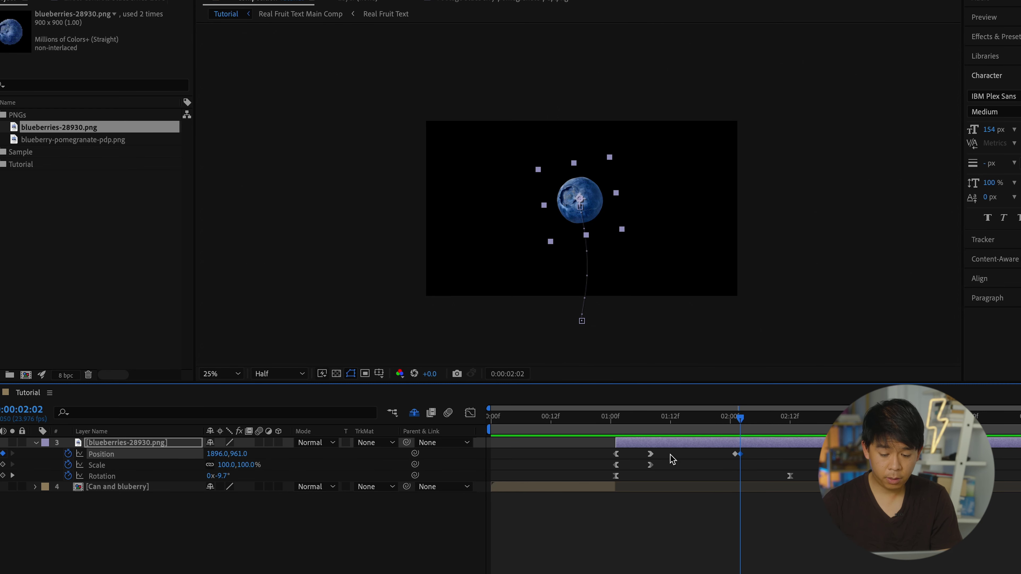
drag(744, 420, 781, 419)
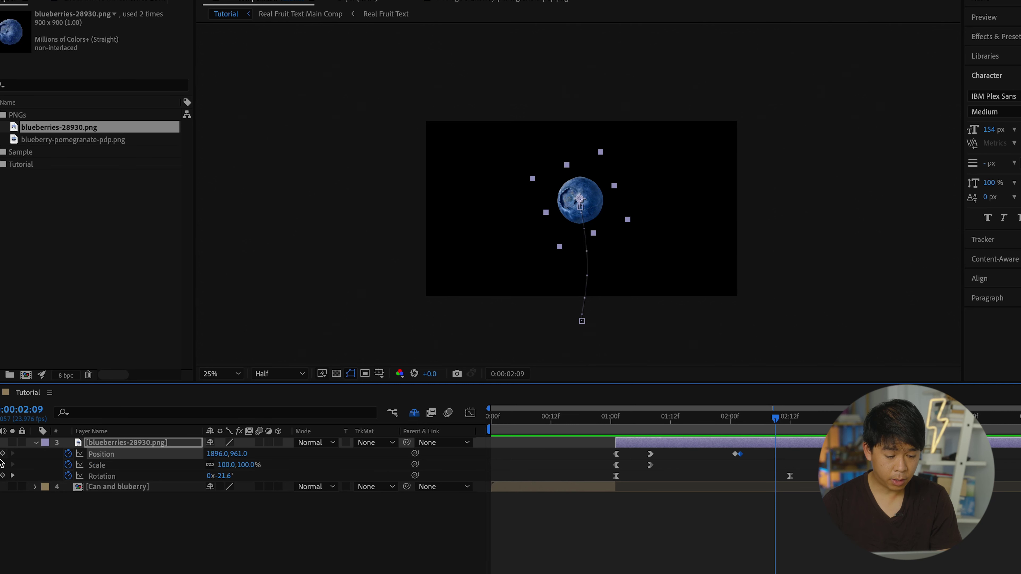
drag(239, 457, 560, 465)
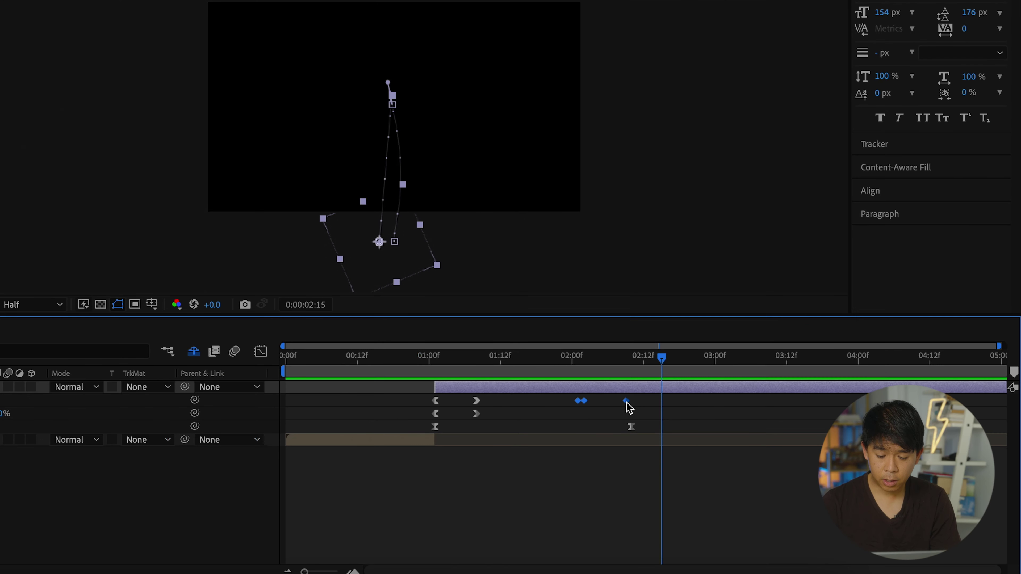
right_click(626, 401)
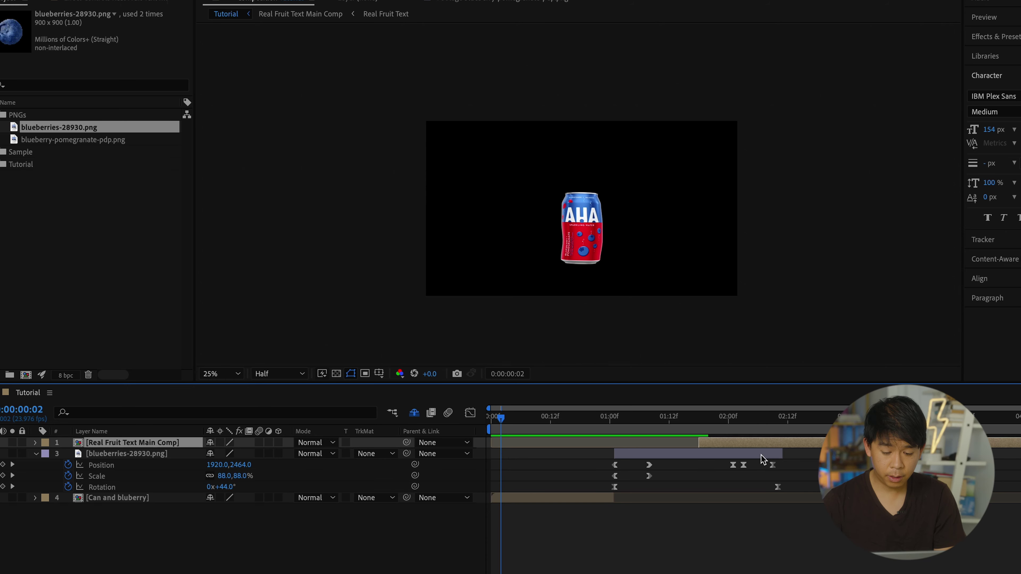
Step: Start the Real Fruit Text Main Comp earlier and move blueberries-28930.png above it
drag(672, 429, 634, 427)
drag(714, 447, 630, 429)
key(space)
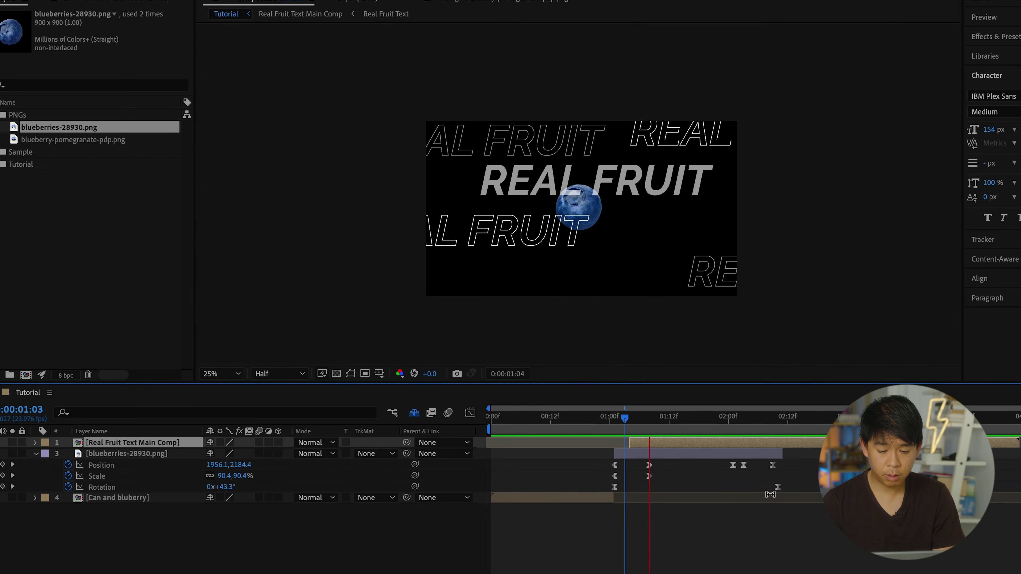
click(147, 454)
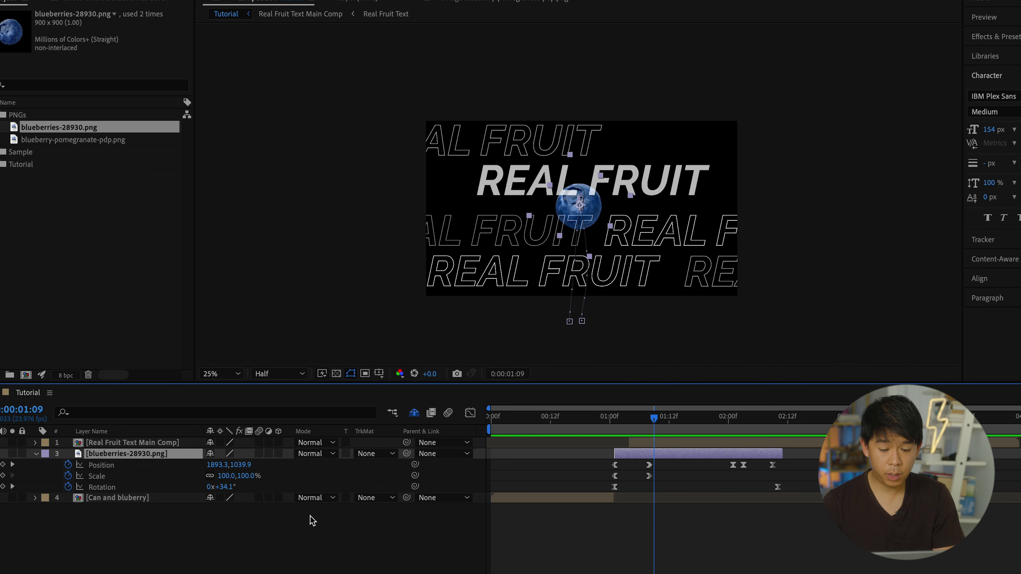
drag(114, 454, 114, 441)
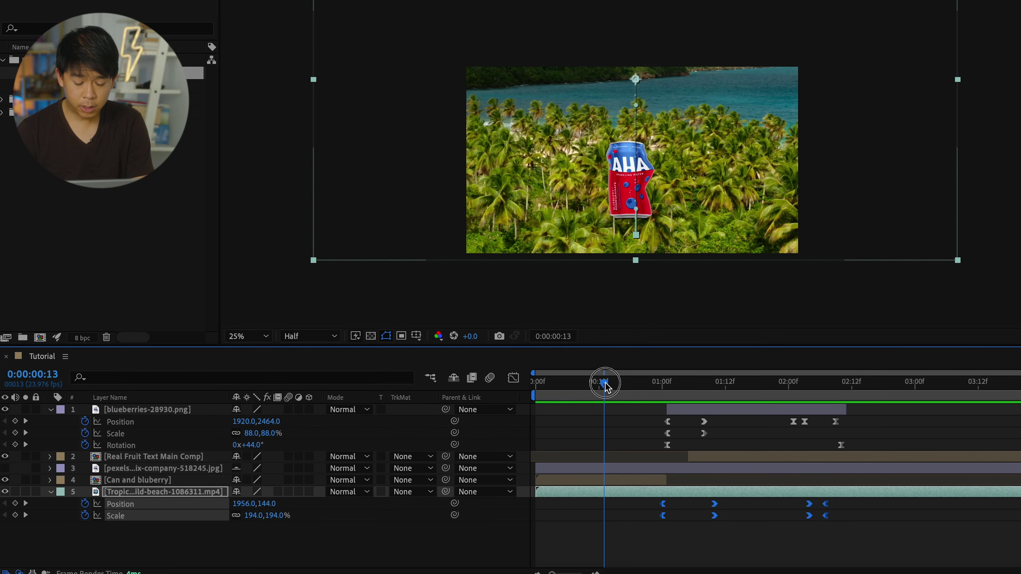
click(593, 513)
click(614, 498)
mouse_move(662, 383)
mouse_down()
mouse_move(680, 380)
mouse_move(617, 381)
mouse_move(663, 382)
mouse_up()
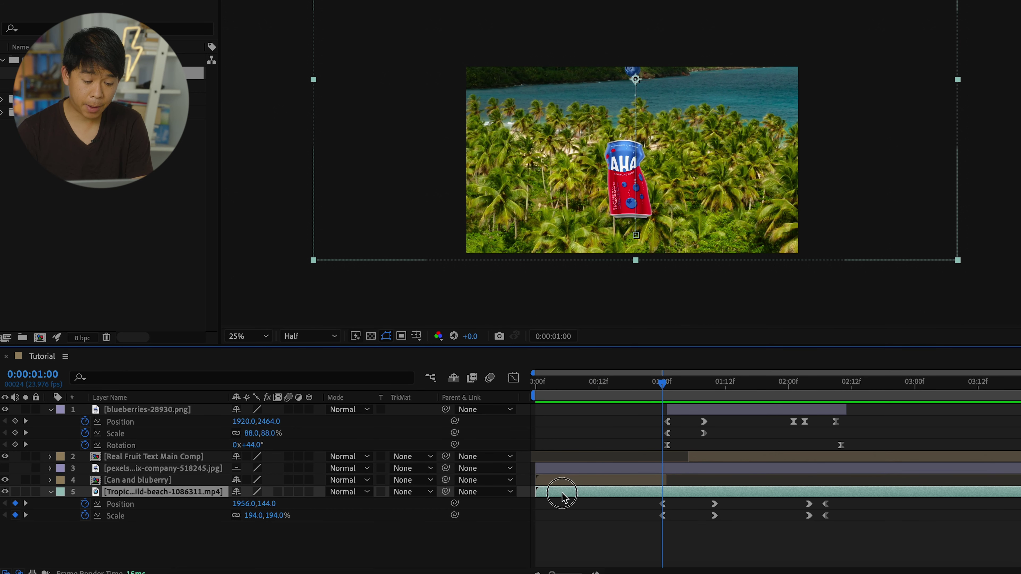
click(143, 531)
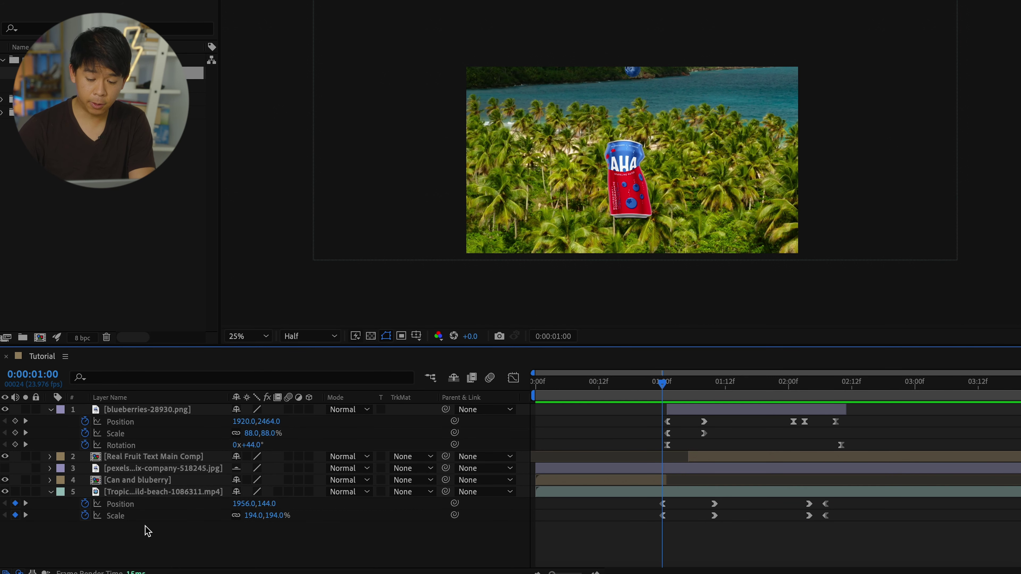
click(668, 382)
drag(667, 382, 806, 385)
key(space)
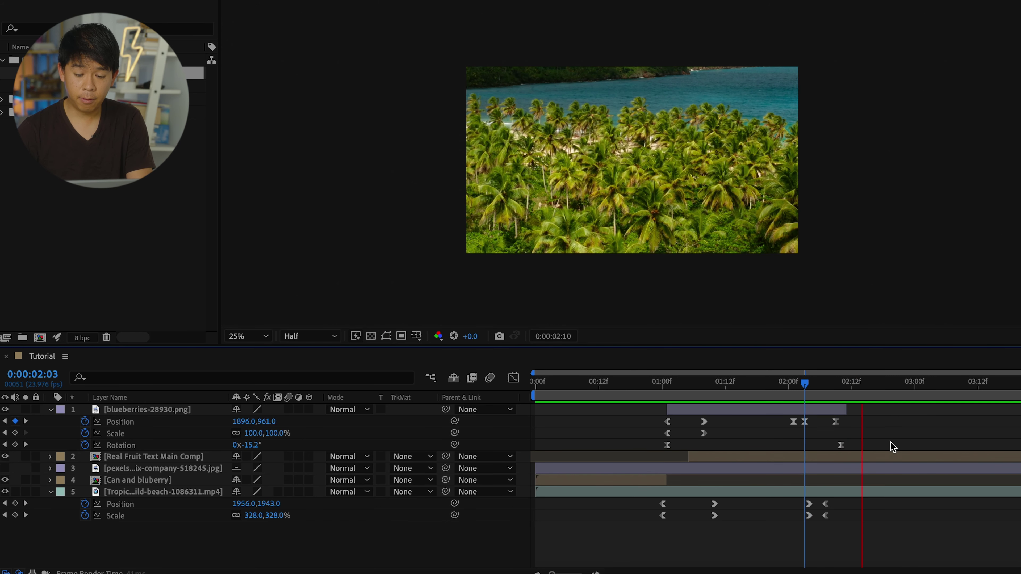
click(805, 386)
Step: Duplicate the Can and bluberry precomp layer
key(Home)
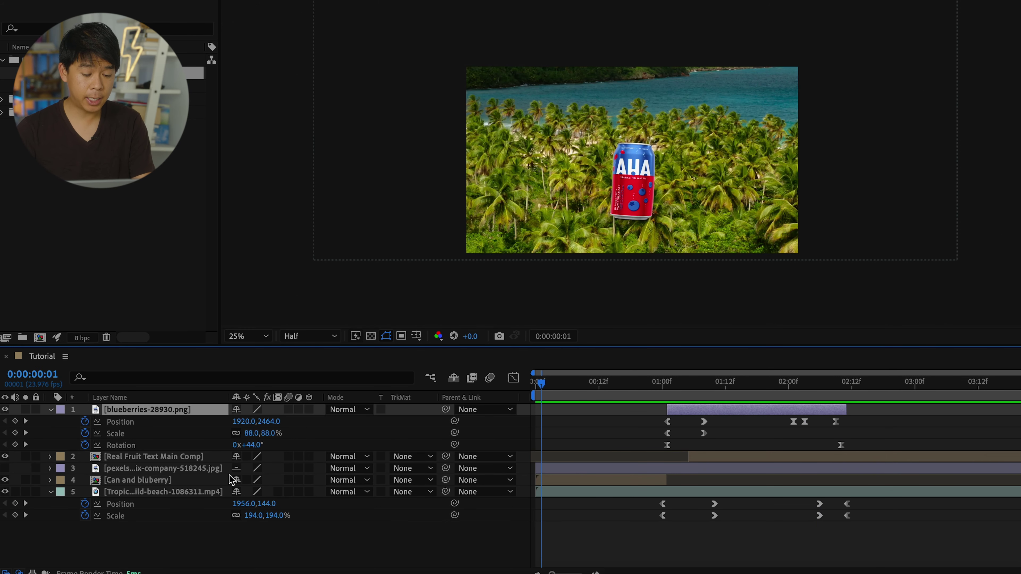
click(173, 481)
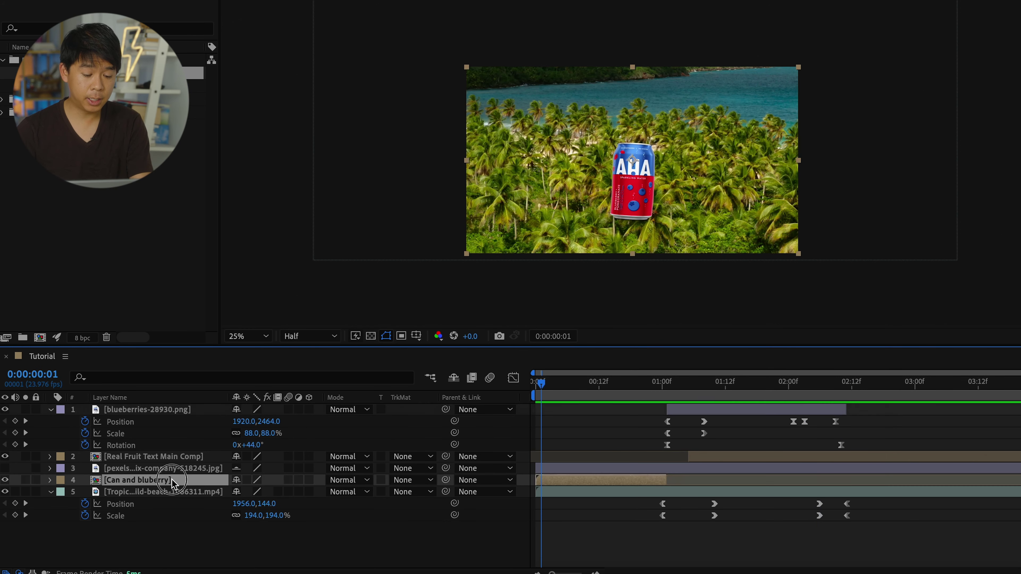
click(25, 480)
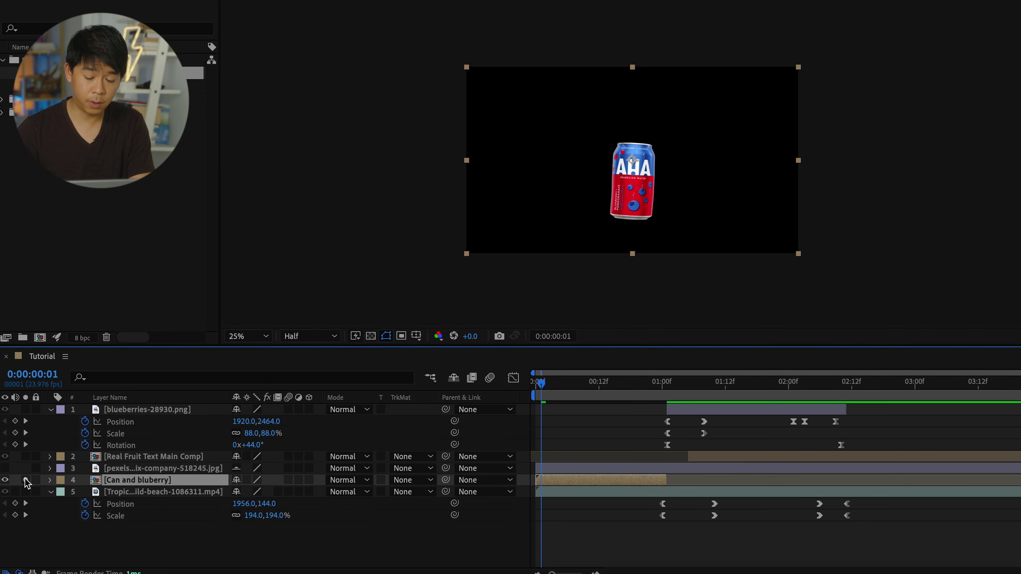
click(26, 480)
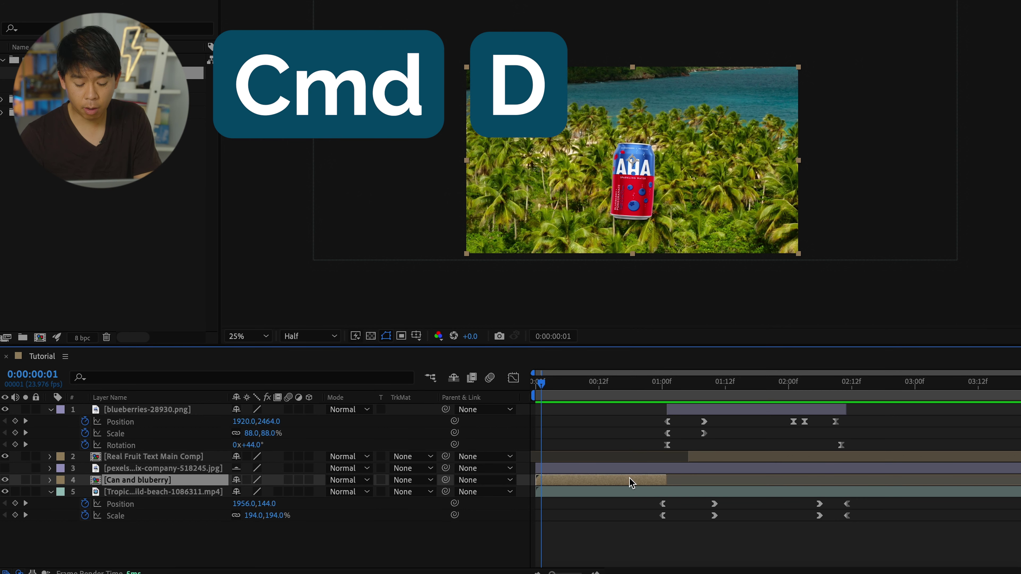
key(super+d)
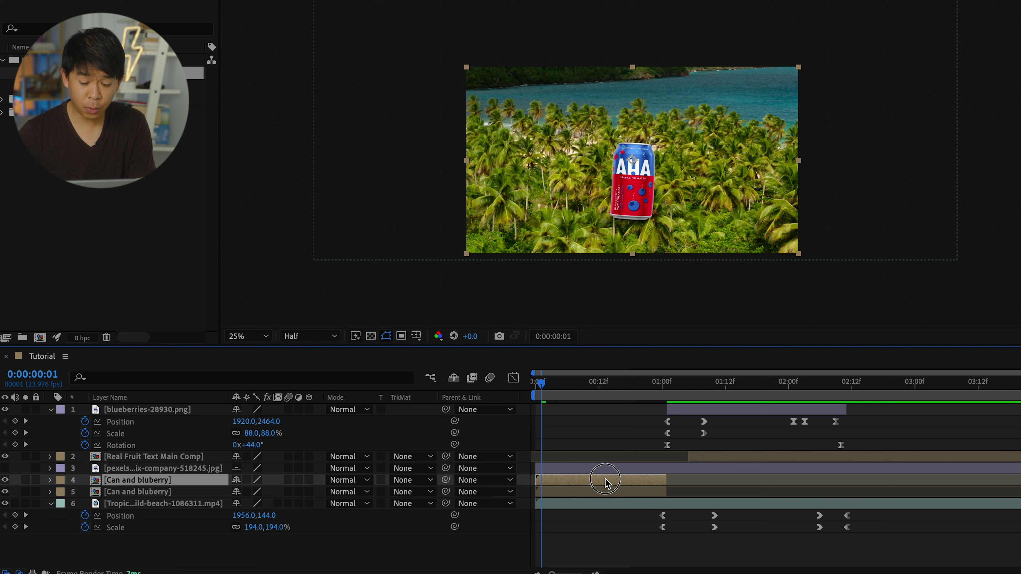
mouse_move(600, 485)
mouse_down()
mouse_move(759, 485)
mouse_move(597, 481)
mouse_up()
Step: Time-reverse the copy and slide it later to start around 2:09
right_click(598, 484)
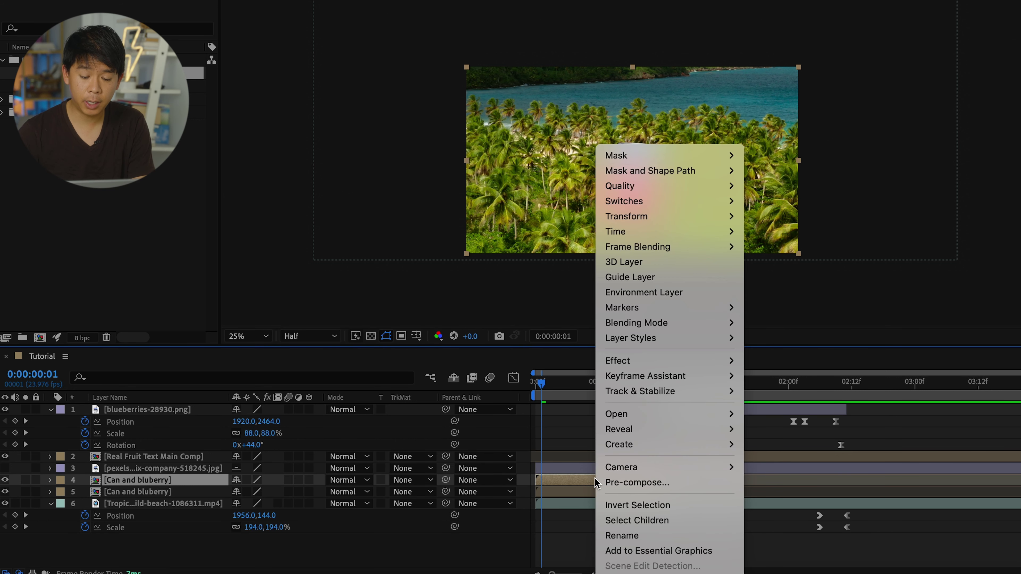
mouse_move(694, 238)
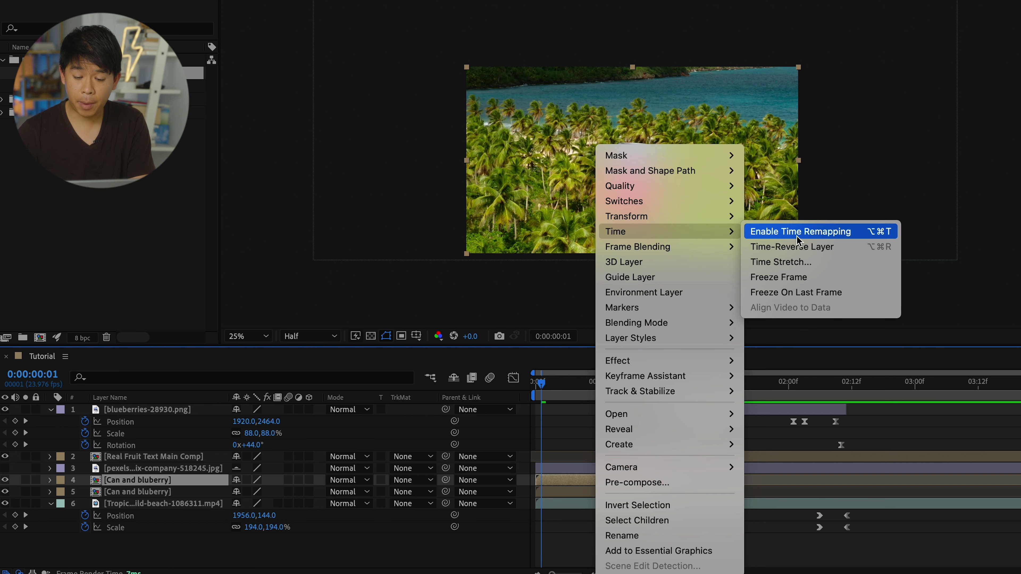
click(809, 248)
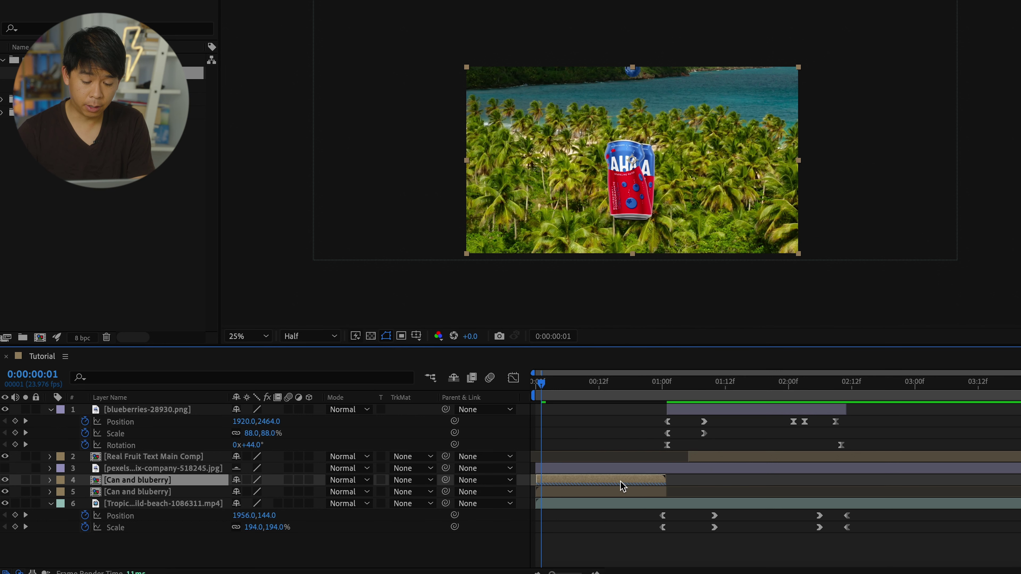
drag(619, 485, 900, 496)
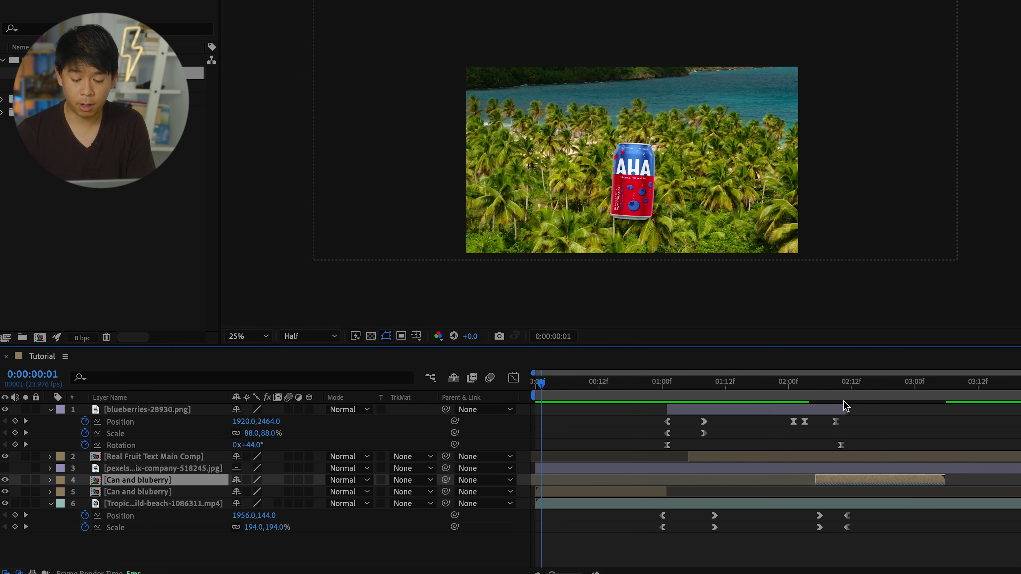
click(836, 381)
Step: Align the reversed can clip and move the Can and bluberry copy to about 3:10
drag(864, 483, 843, 483)
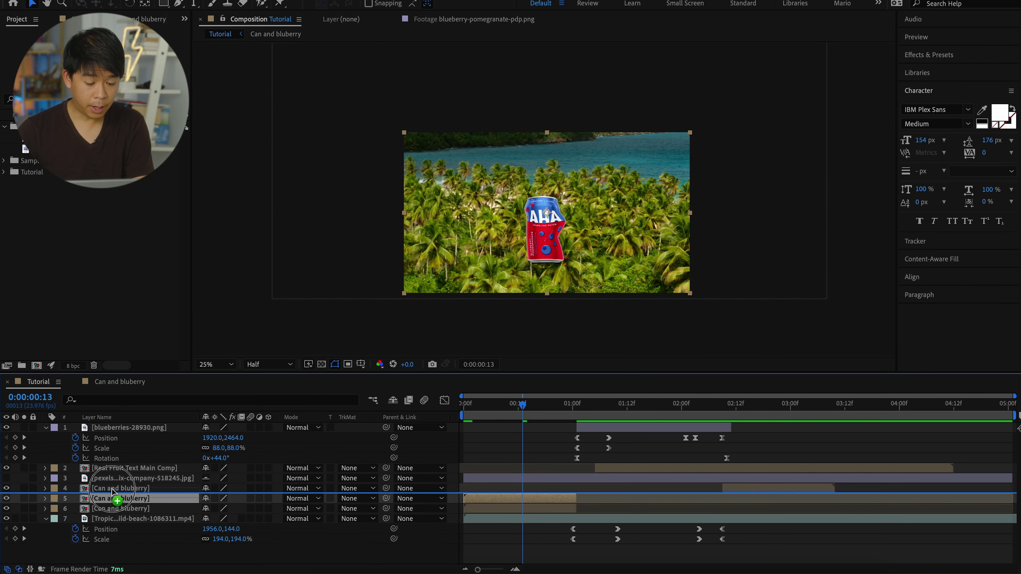
drag(501, 488, 871, 492)
click(834, 417)
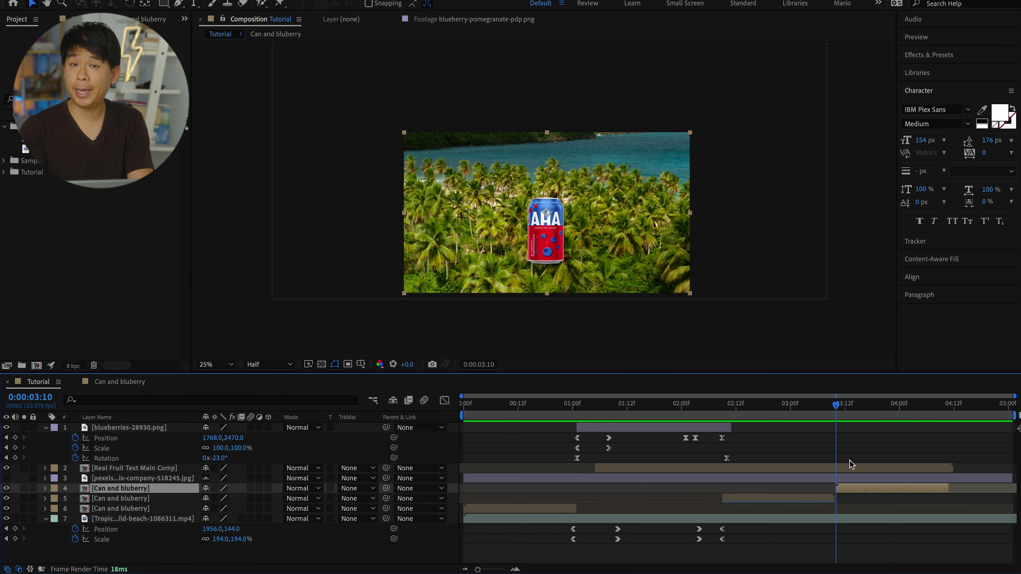
Step: Apply Time > Freeze Frame to the can copy, then scrub back toward the start to check
right_click(856, 495)
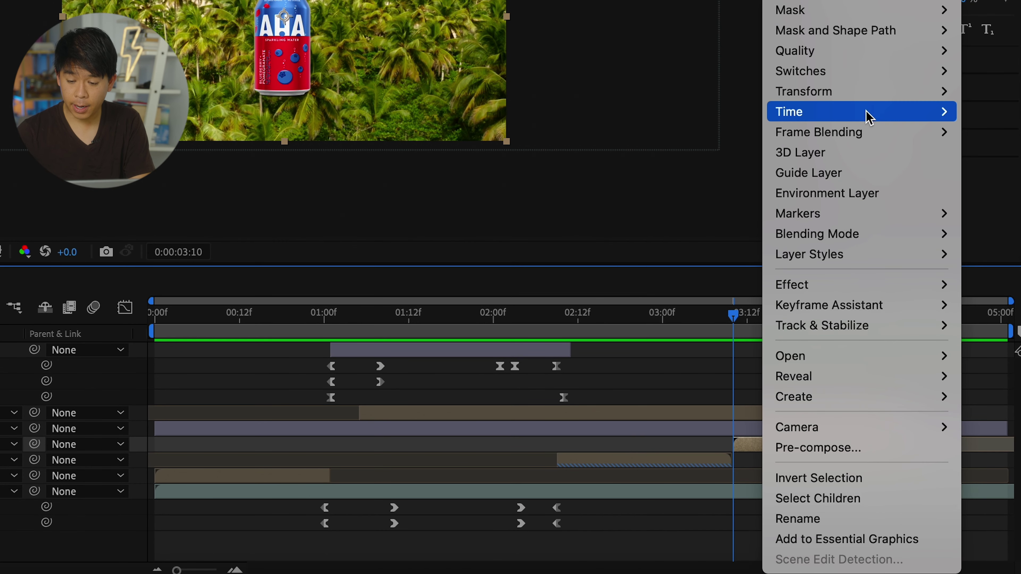
mouse_move(848, 116)
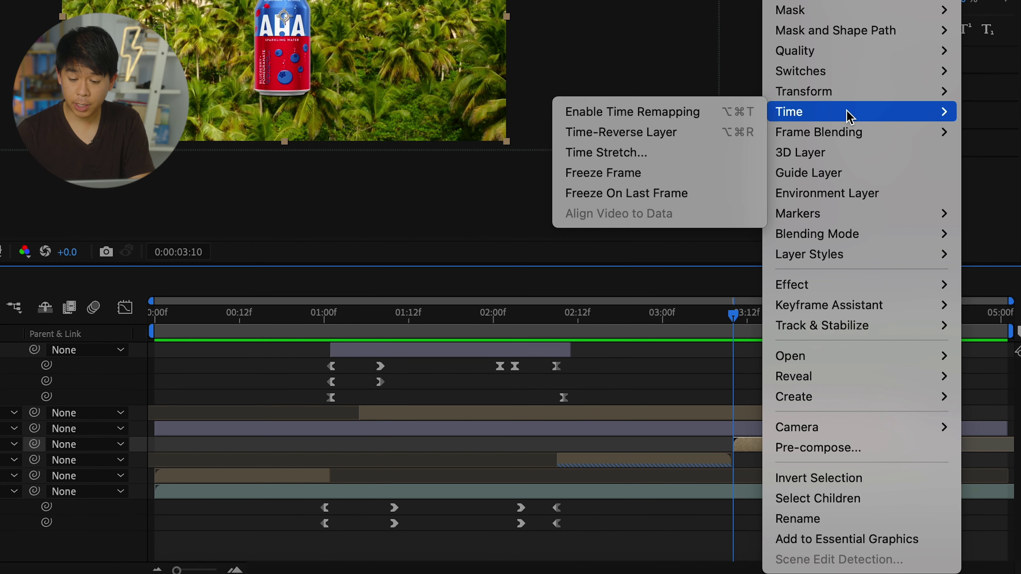
click(646, 176)
drag(704, 319, 660, 327)
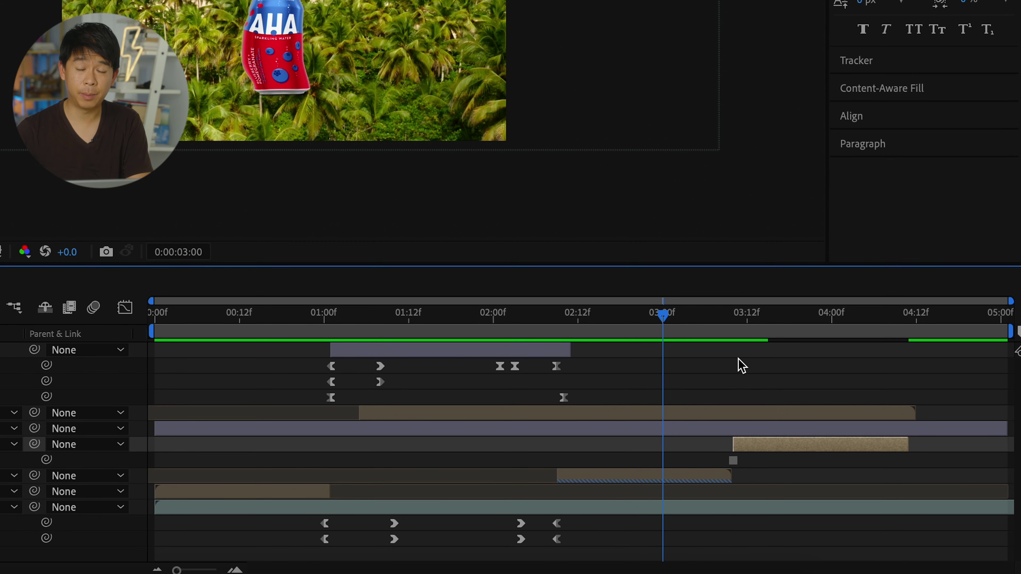
drag(442, 313, 228, 312)
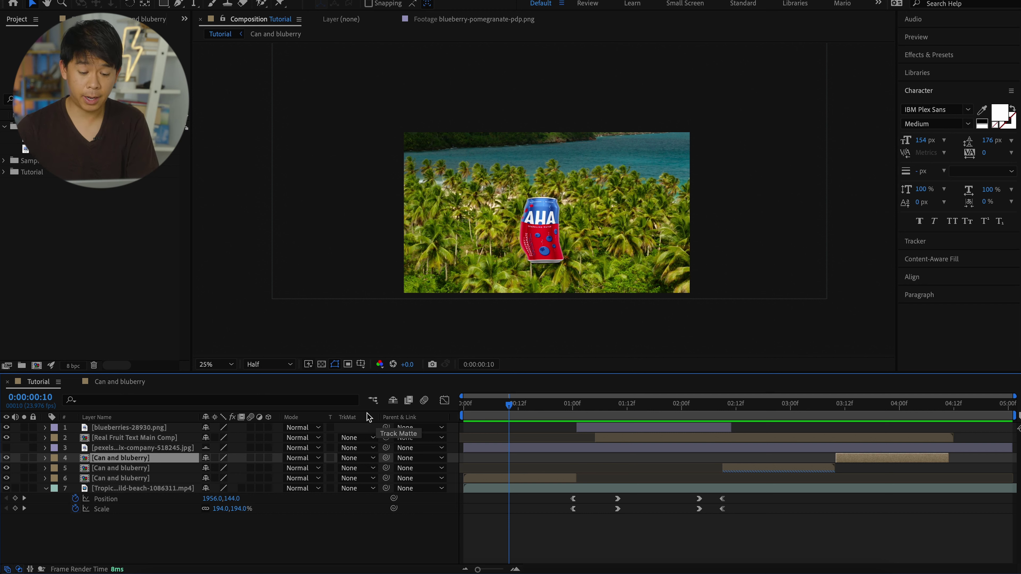
Step: Enable the pexels tabletop layer, move it just above the Tropic background, and preview its Position animation
click(141, 447)
click(6, 447)
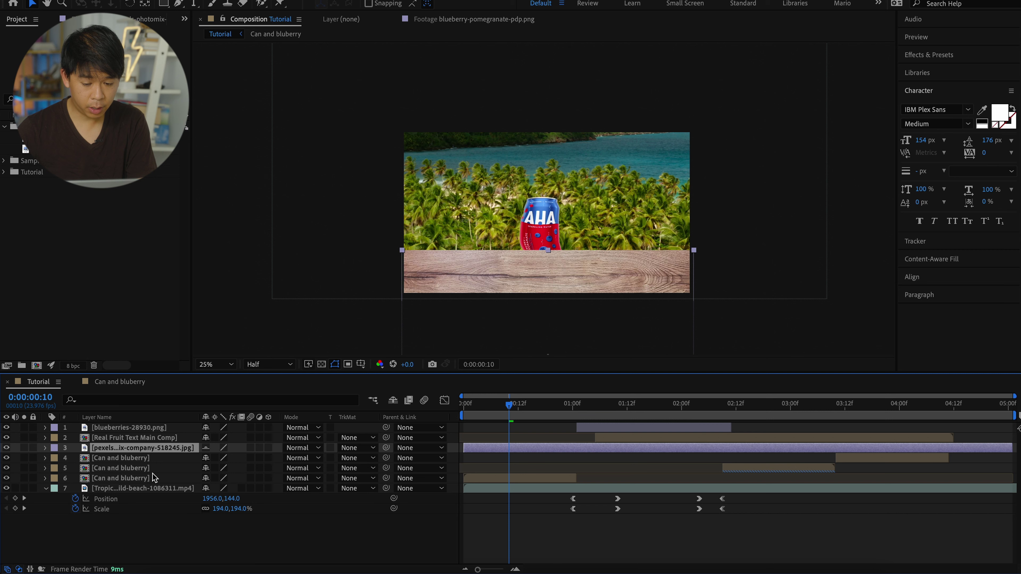
drag(141, 447, 148, 480)
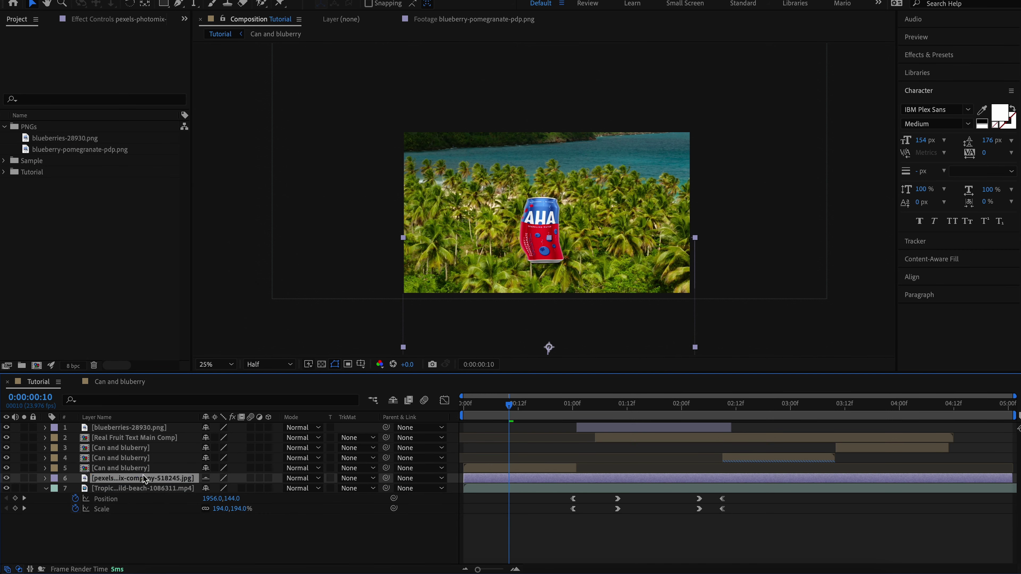
click(504, 481)
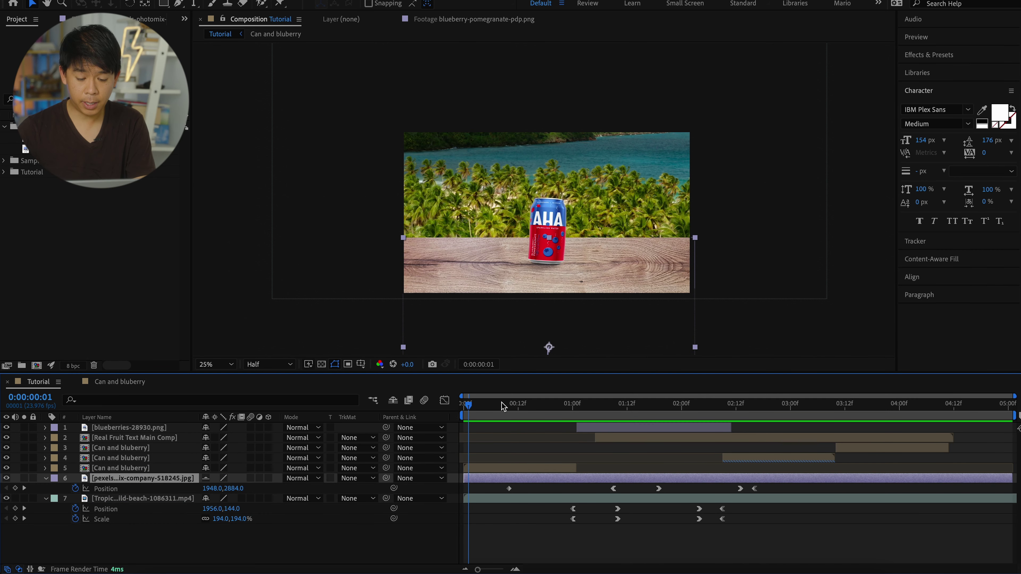
drag(503, 407, 550, 408)
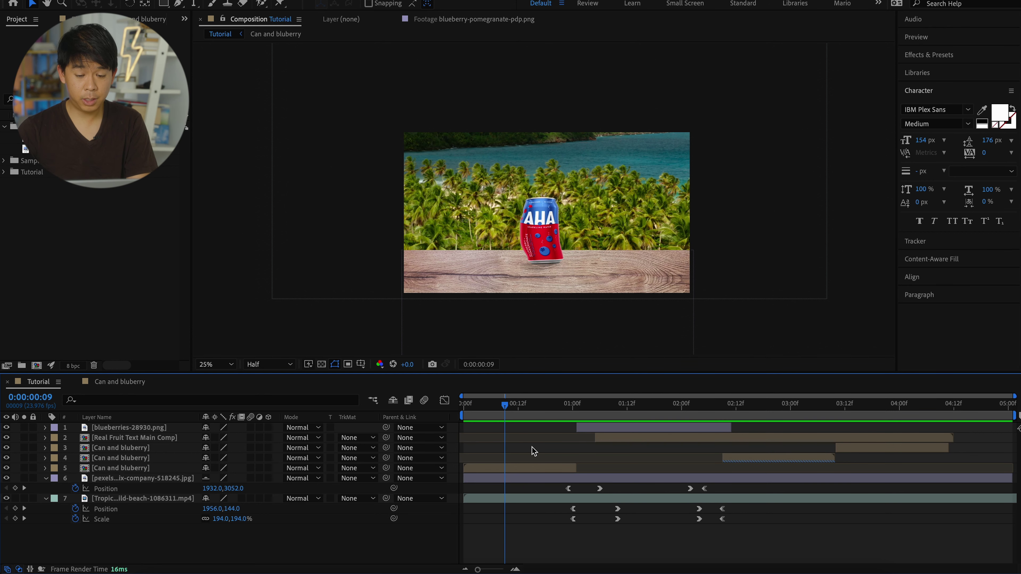
click(468, 406)
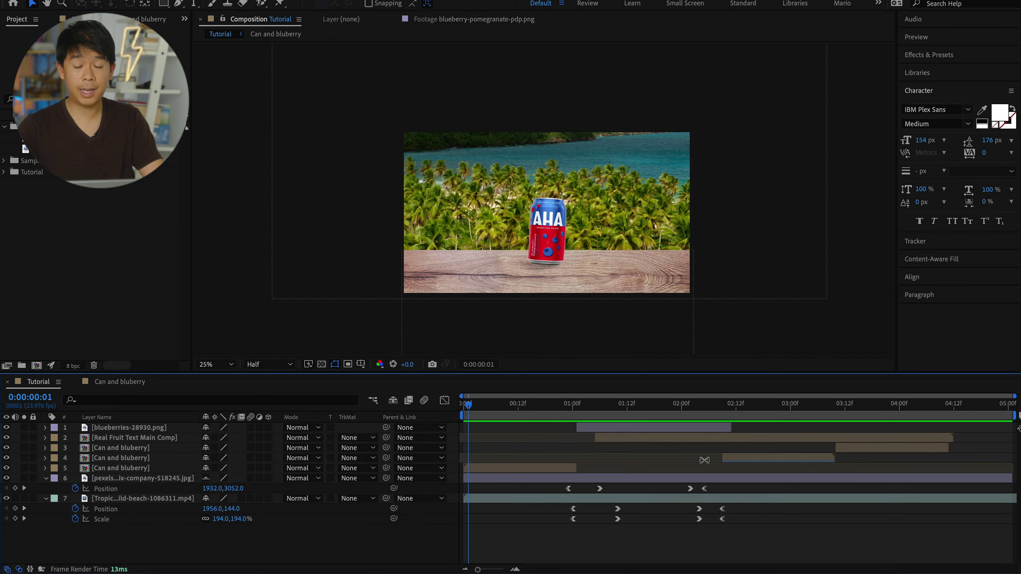